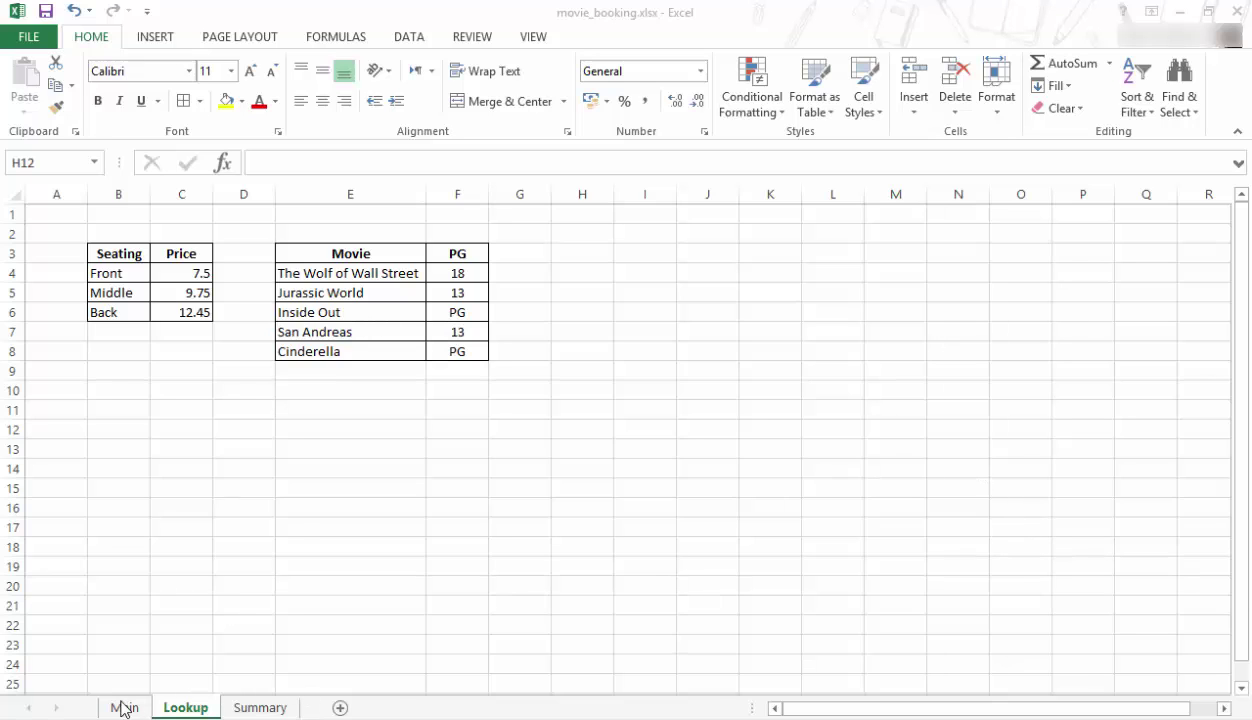
# - Examine the Summary sheet and the empty Req Seat, Price, All Seat and Success? columns on the Main sheet
pyautogui.click(255, 707)
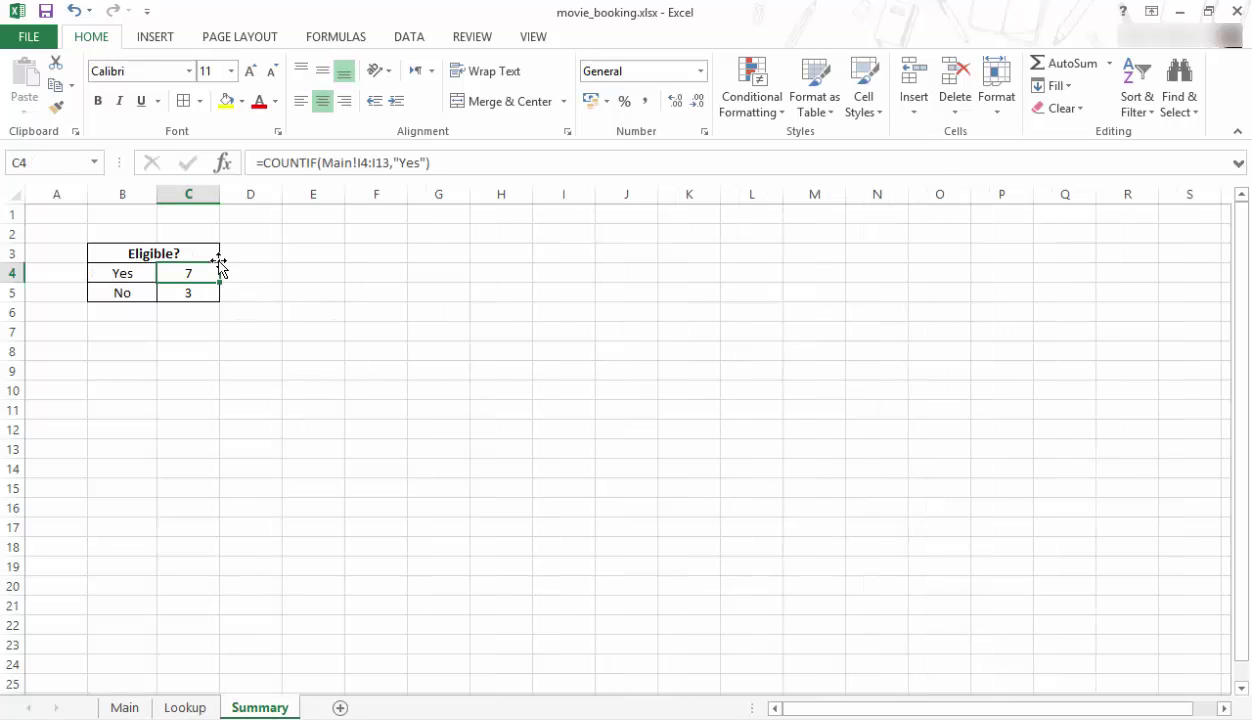
pyautogui.click(125, 707)
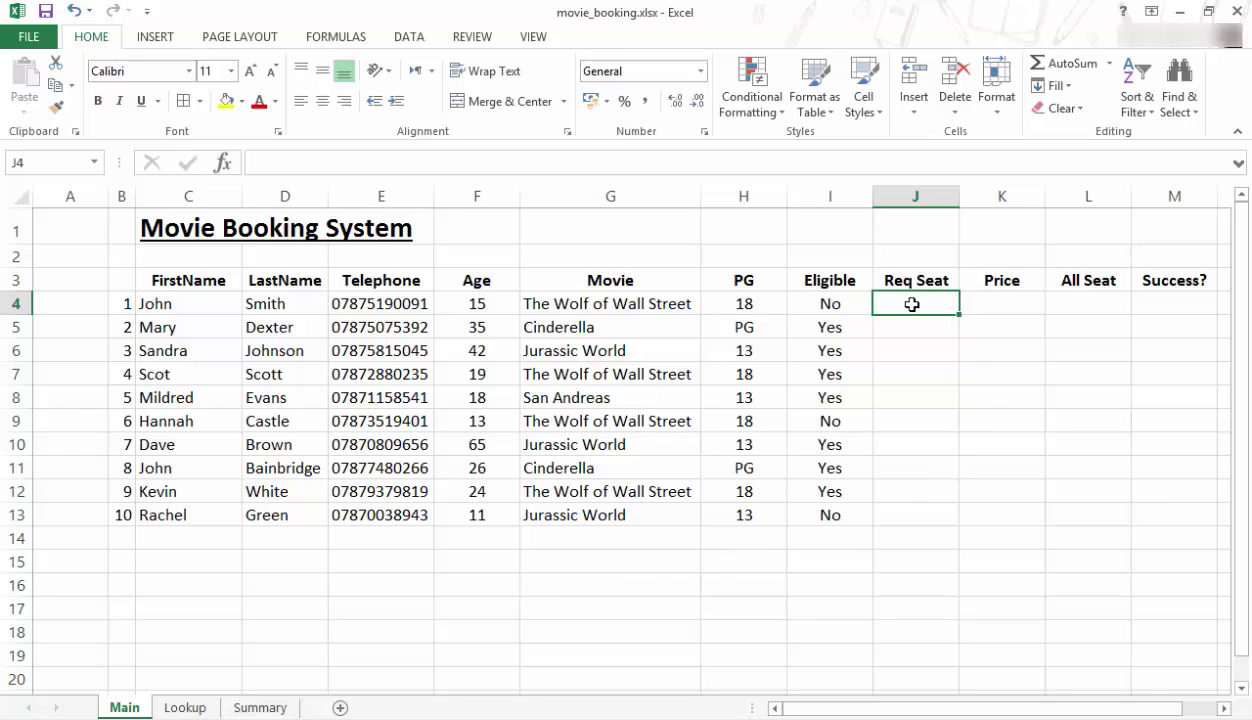
pyautogui.moveTo(922, 302); pyautogui.dragTo(930, 518)
pyautogui.click(1086, 302)
pyautogui.moveTo(1086, 302); pyautogui.dragTo(1090, 512)
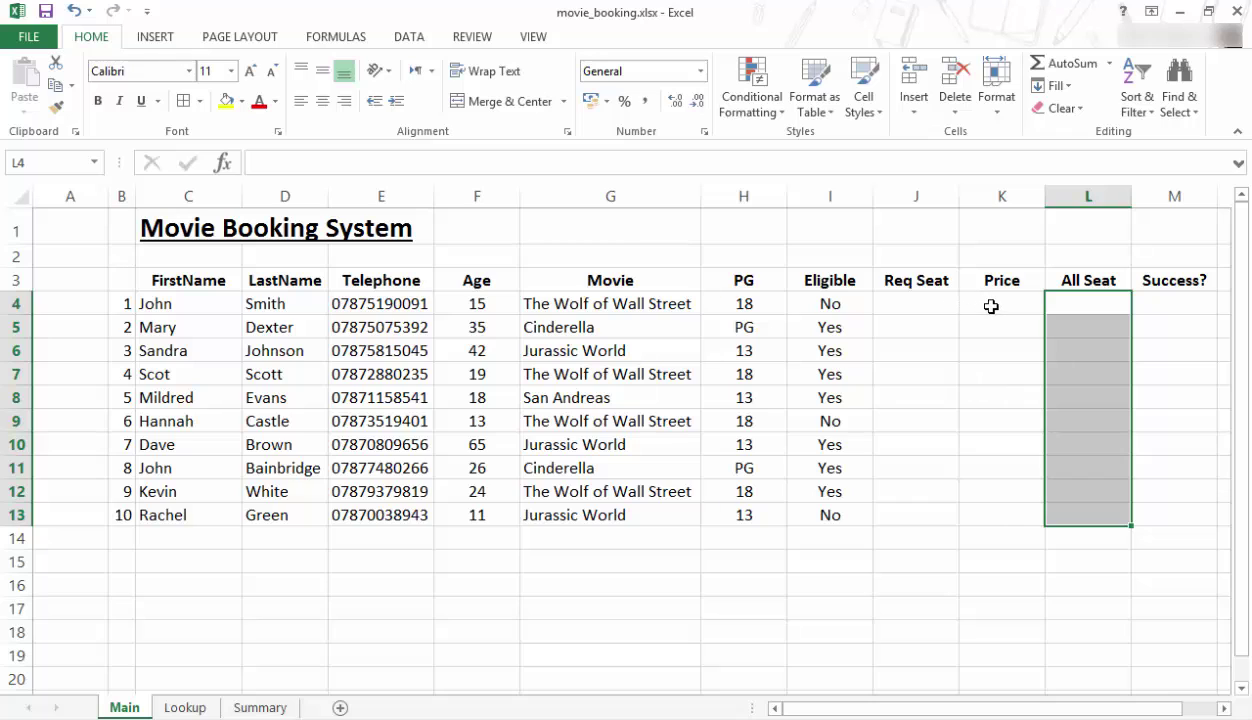
pyautogui.moveTo(1000, 302); pyautogui.dragTo(1005, 508)
pyautogui.moveTo(993, 298); pyautogui.dragTo(1035, 505)
pyautogui.moveTo(1145, 301); pyautogui.dragTo(1163, 503)
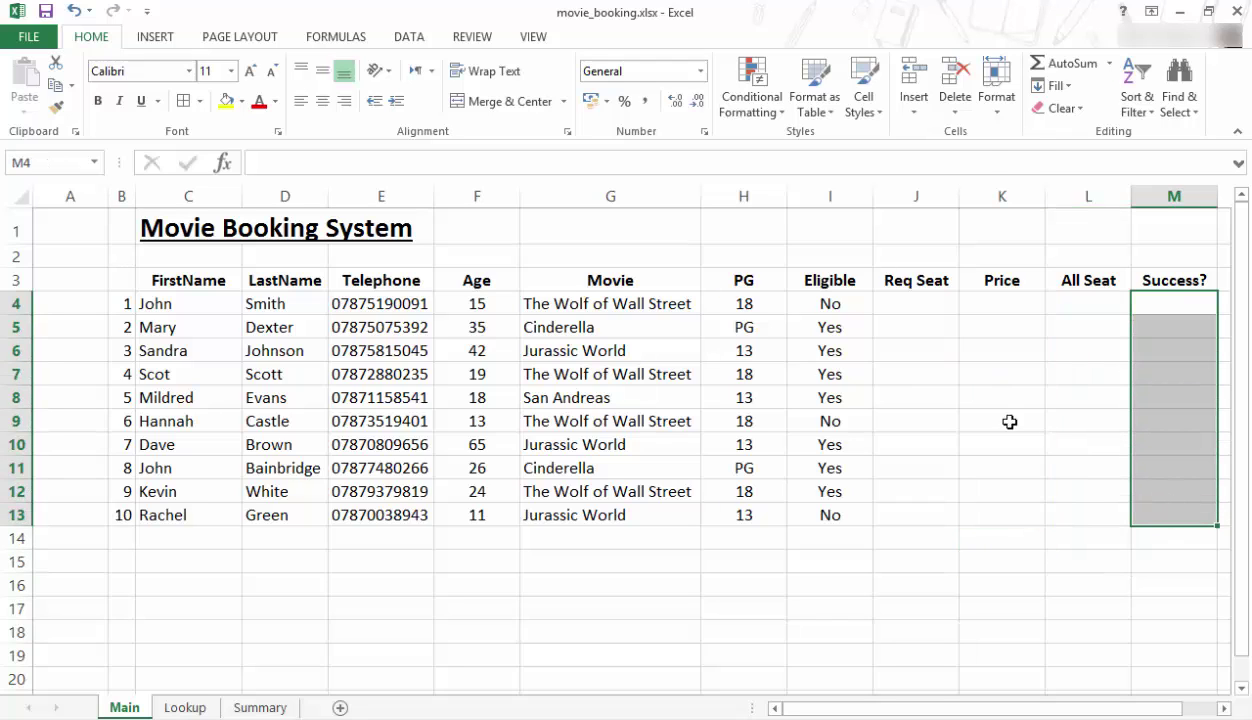
pyautogui.click(915, 308)
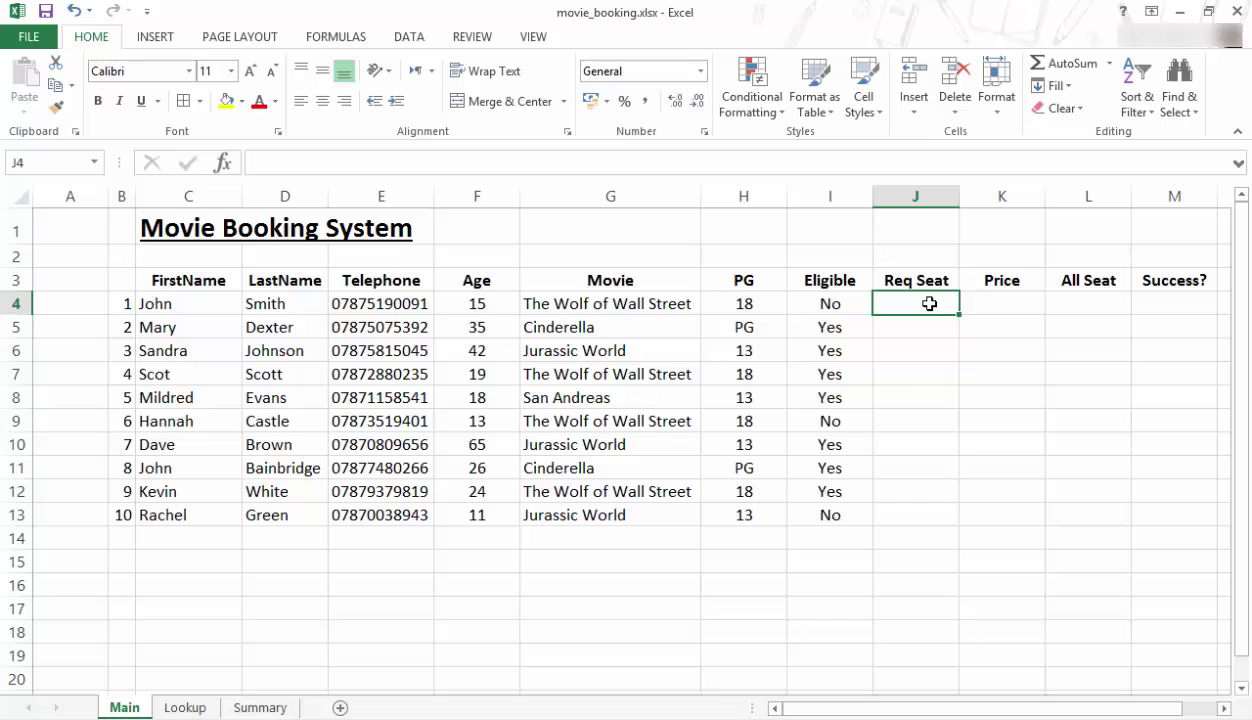
# - Add a bordered "Sold Out" row with a price of 0.00 under Back in the Lookup sheet's seating table
pyautogui.click(186, 706)
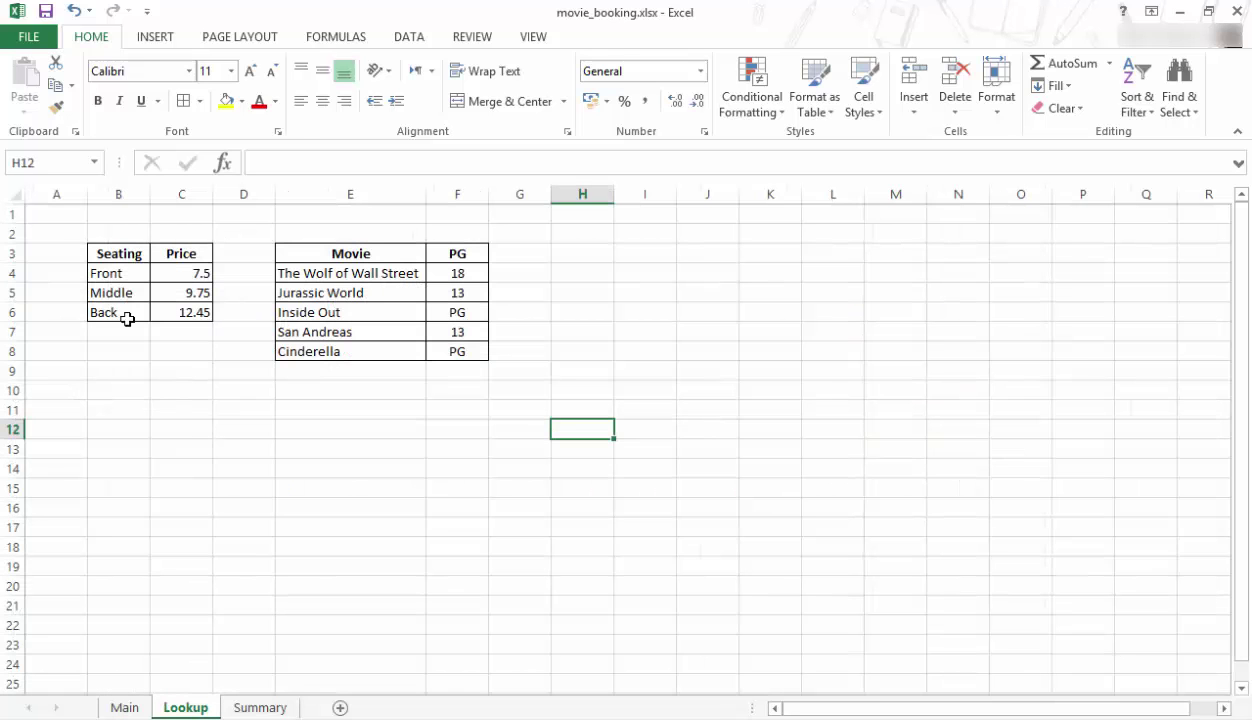
pyautogui.click(117, 332)
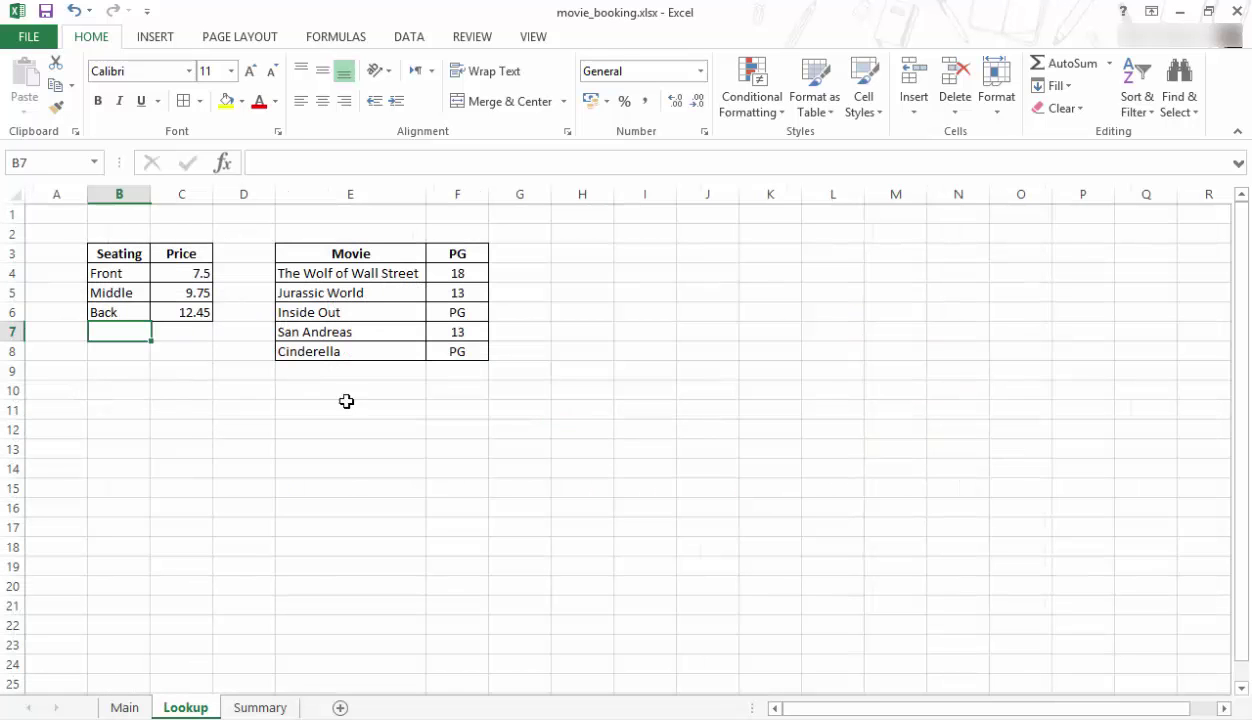
pyautogui.write('Sol')
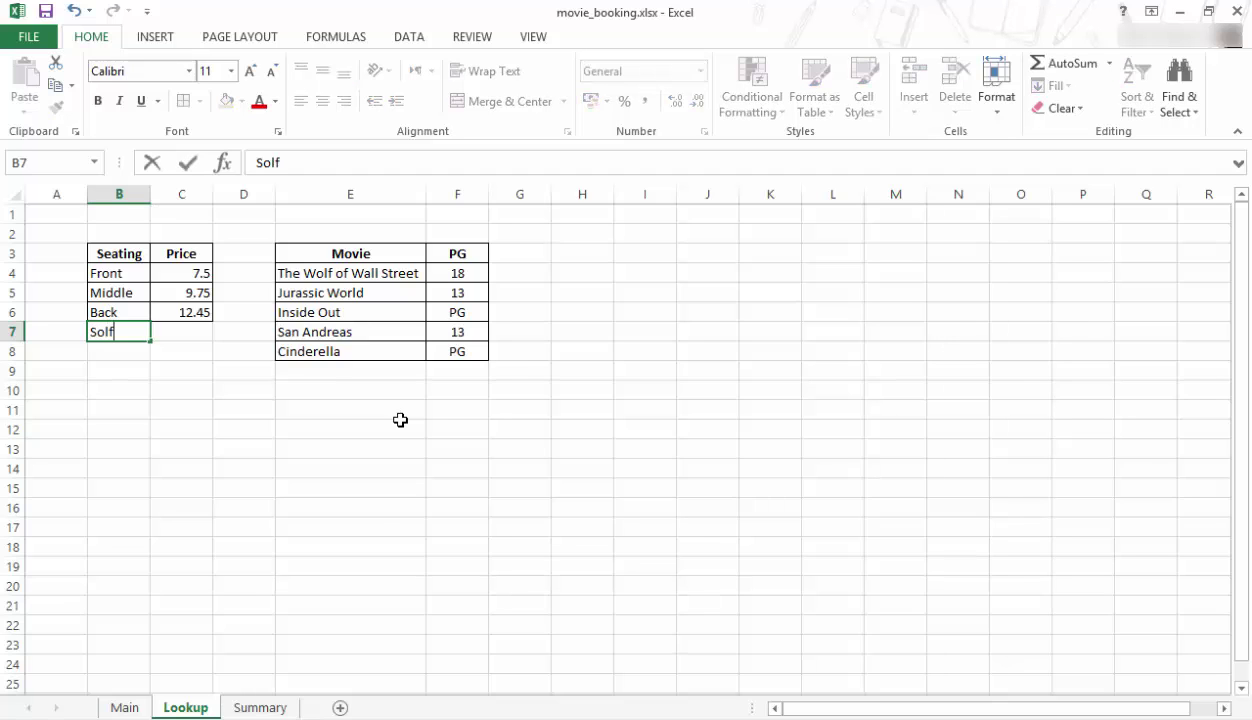
pyautogui.write('d Out')
pyautogui.press('Tab')
pyautogui.write('0.00')
pyautogui.press('Return')
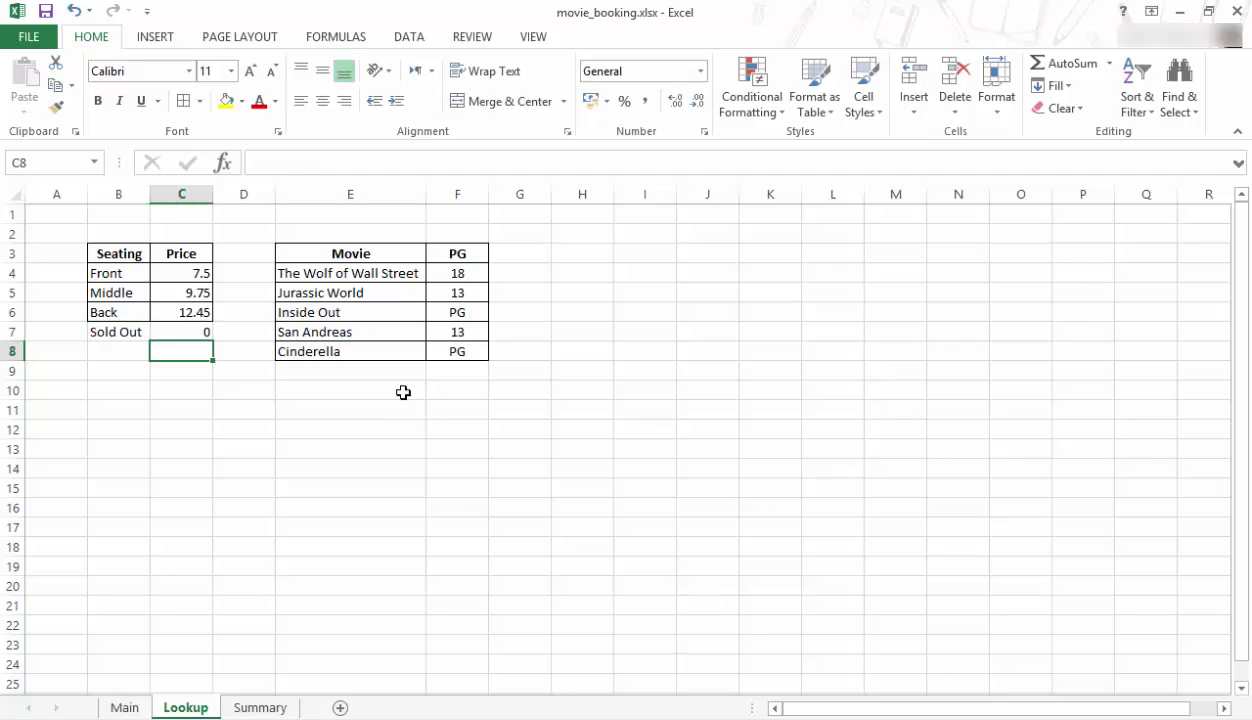
pyautogui.moveTo(114, 334); pyautogui.dragTo(180, 332)
pyautogui.click(168, 372)
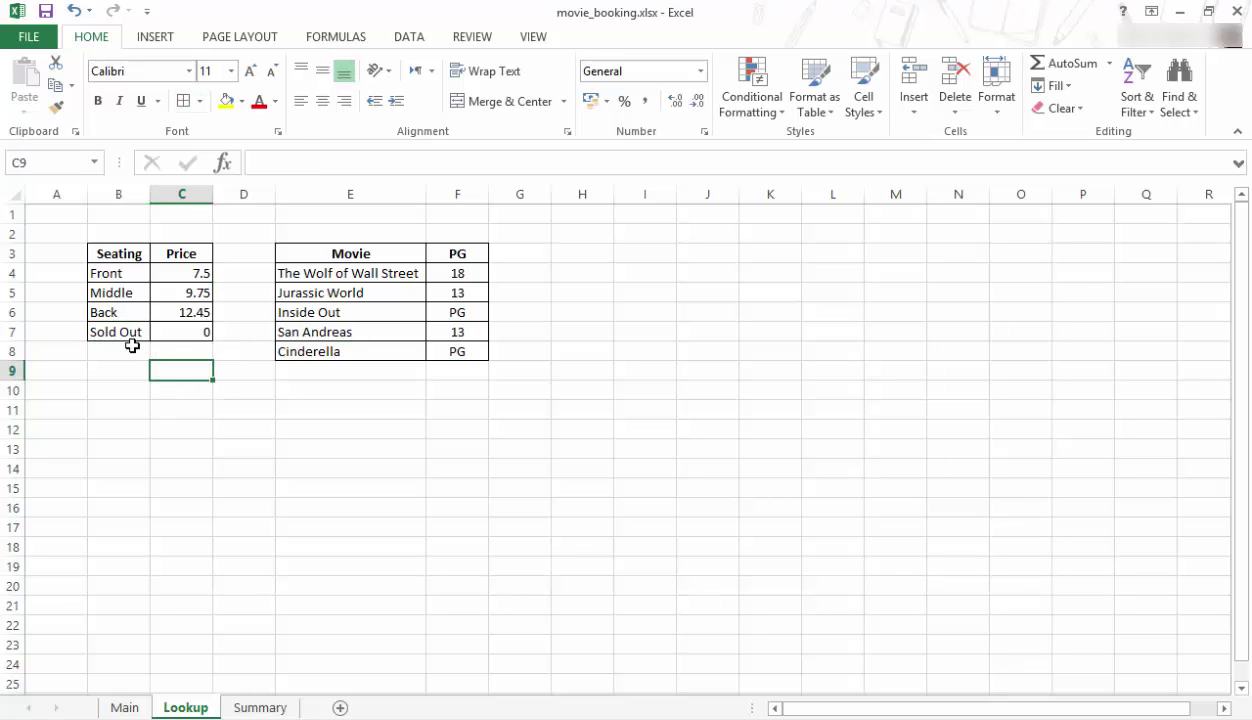
# - Apply list data validation to cell J4 on the Main sheet, using Lookup!$B$4:$B$6 as the source
pyautogui.click(124, 712)
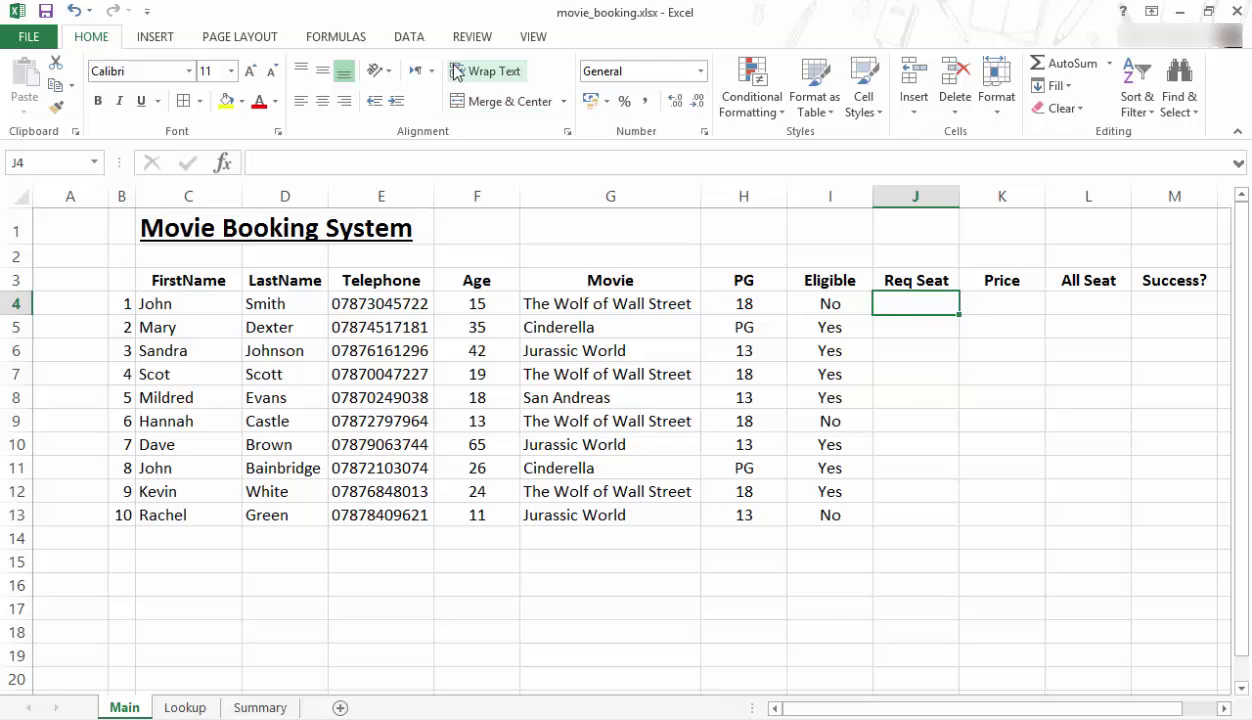
pyautogui.click(410, 37)
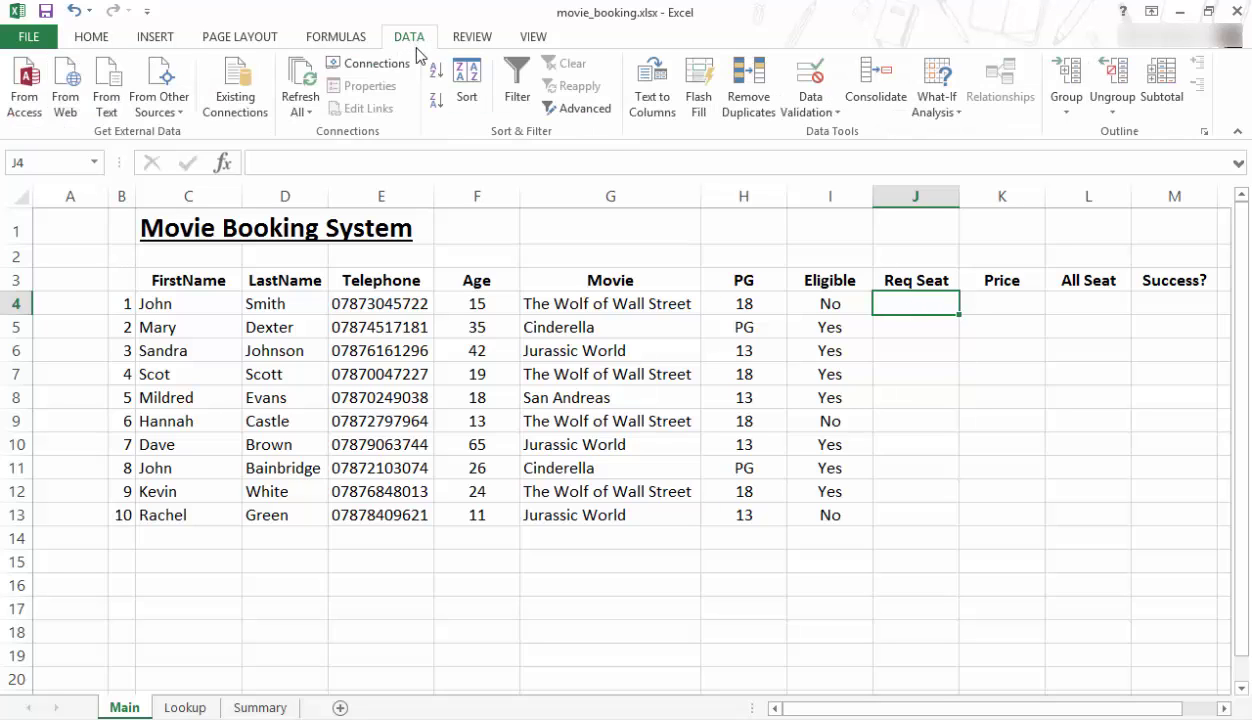
pyautogui.click(836, 113)
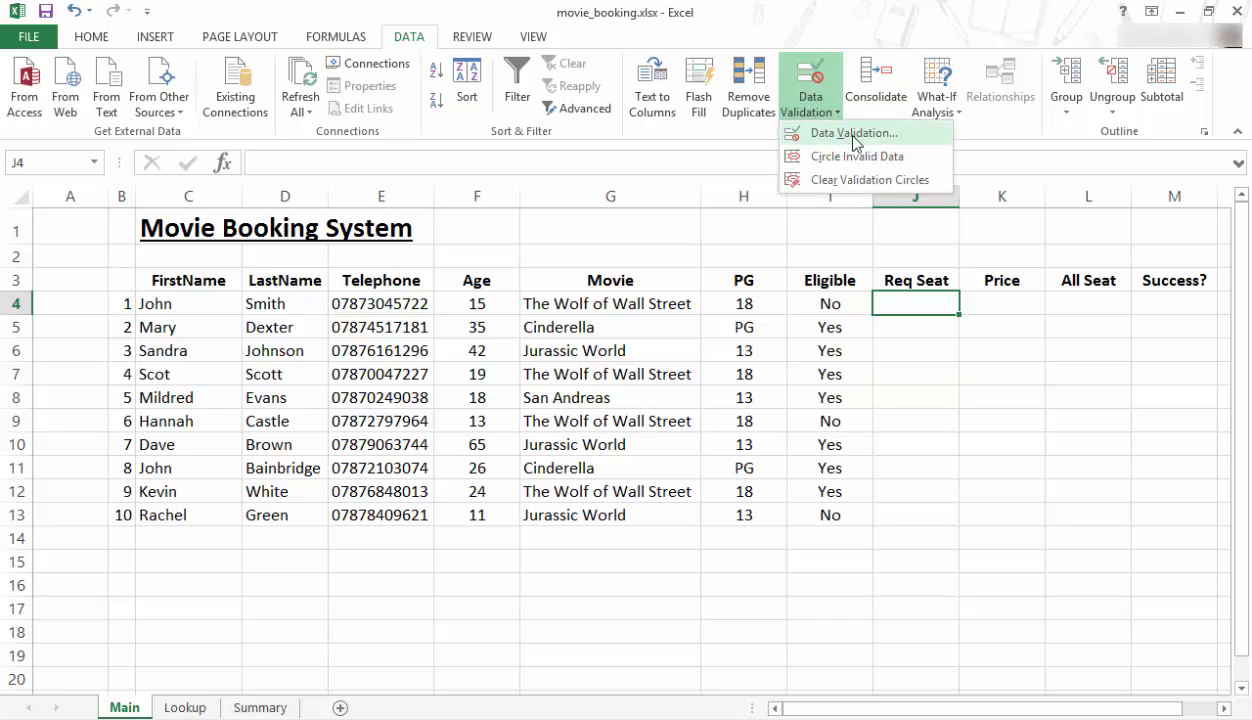
pyautogui.click(838, 133)
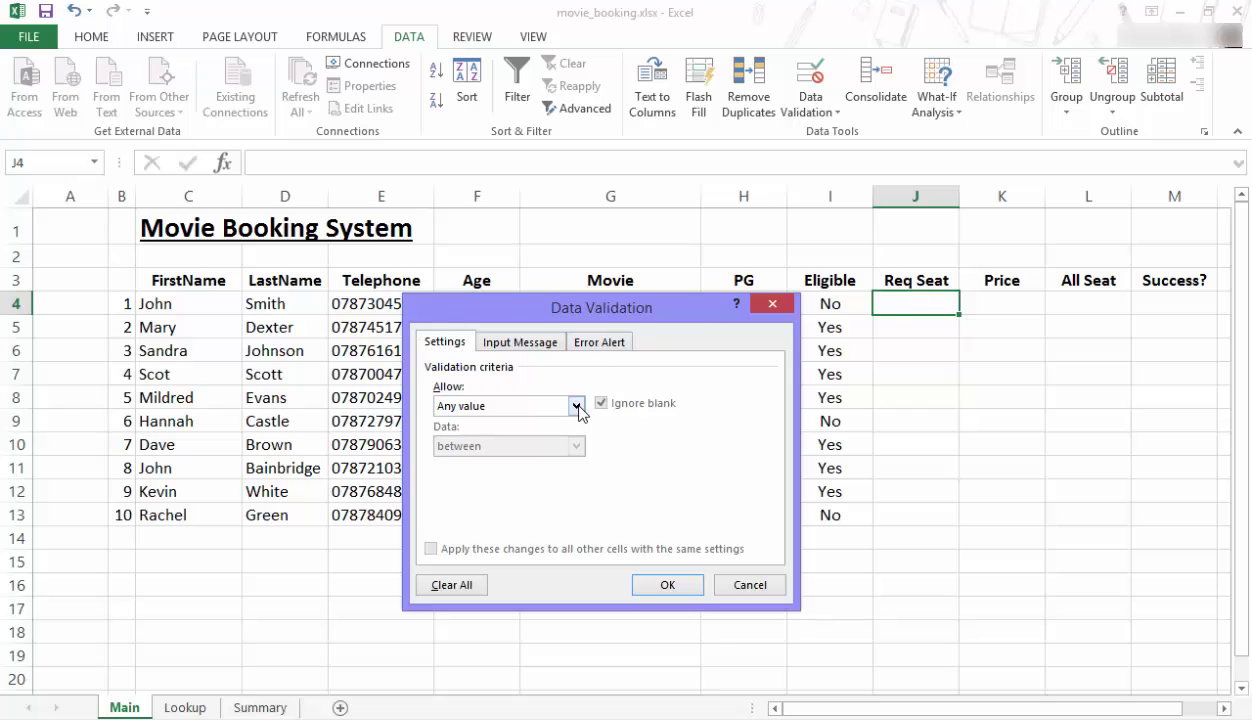
pyautogui.click(575, 405)
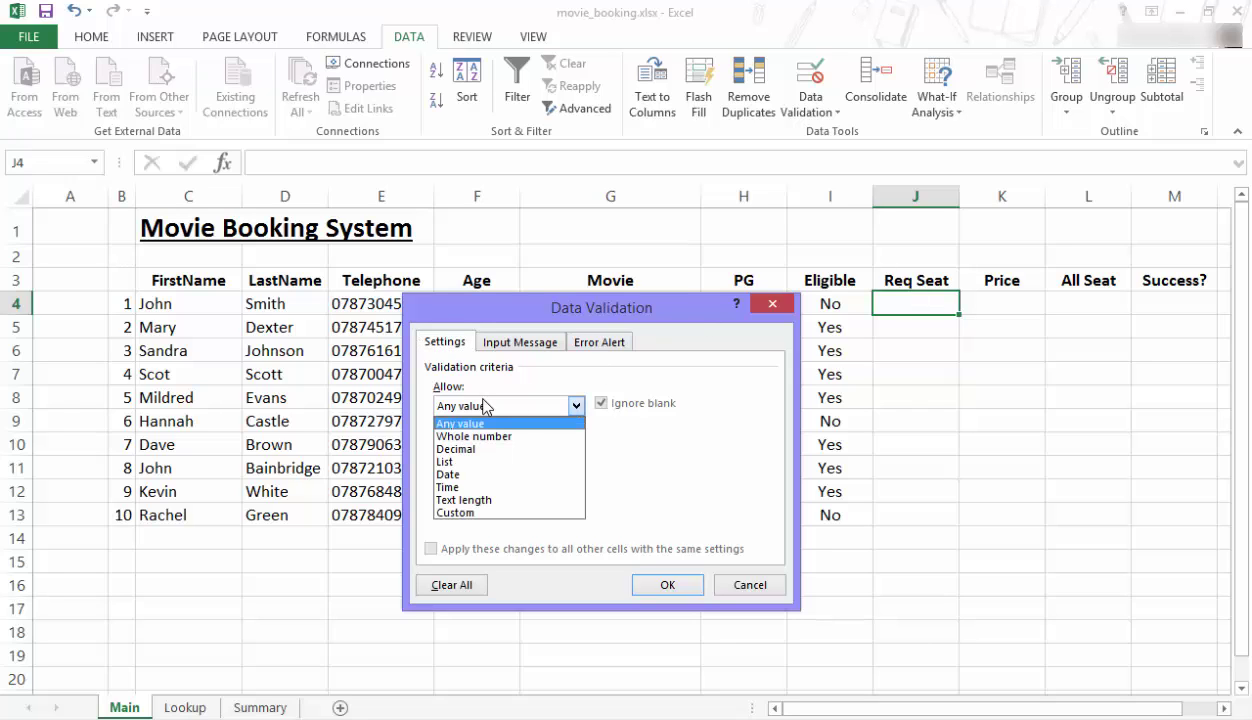
pyautogui.click(455, 462)
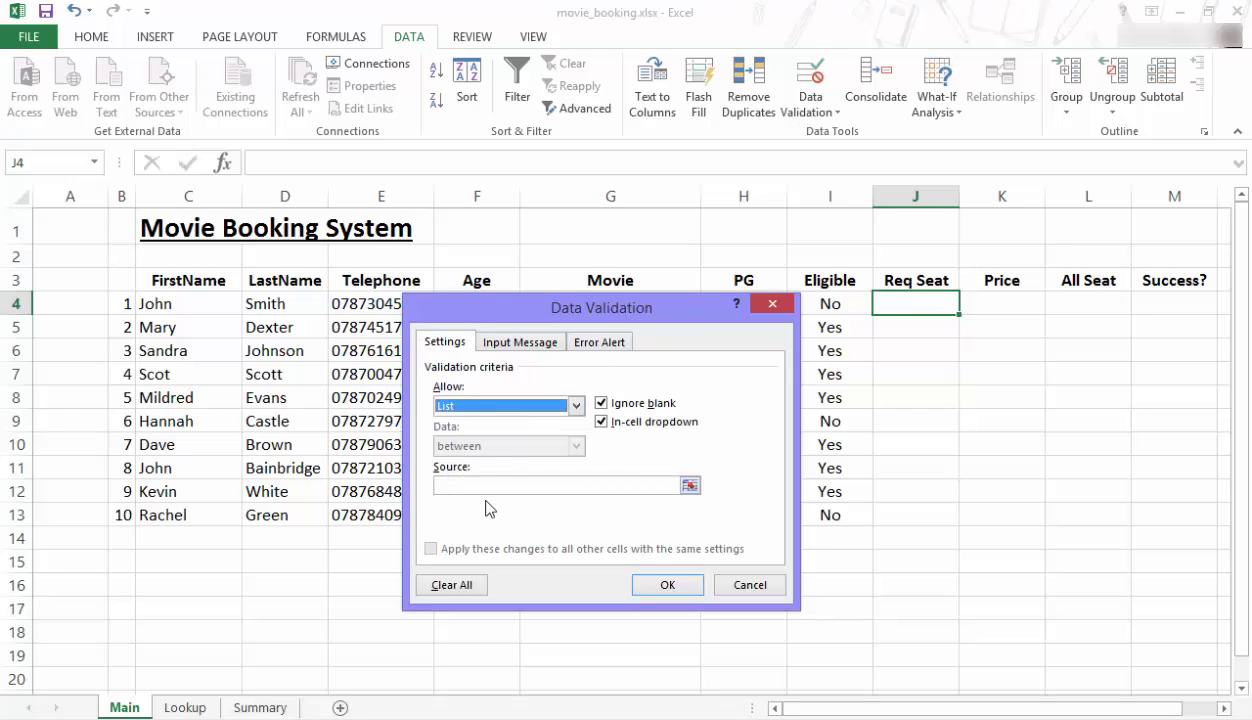
pyautogui.click(690, 486)
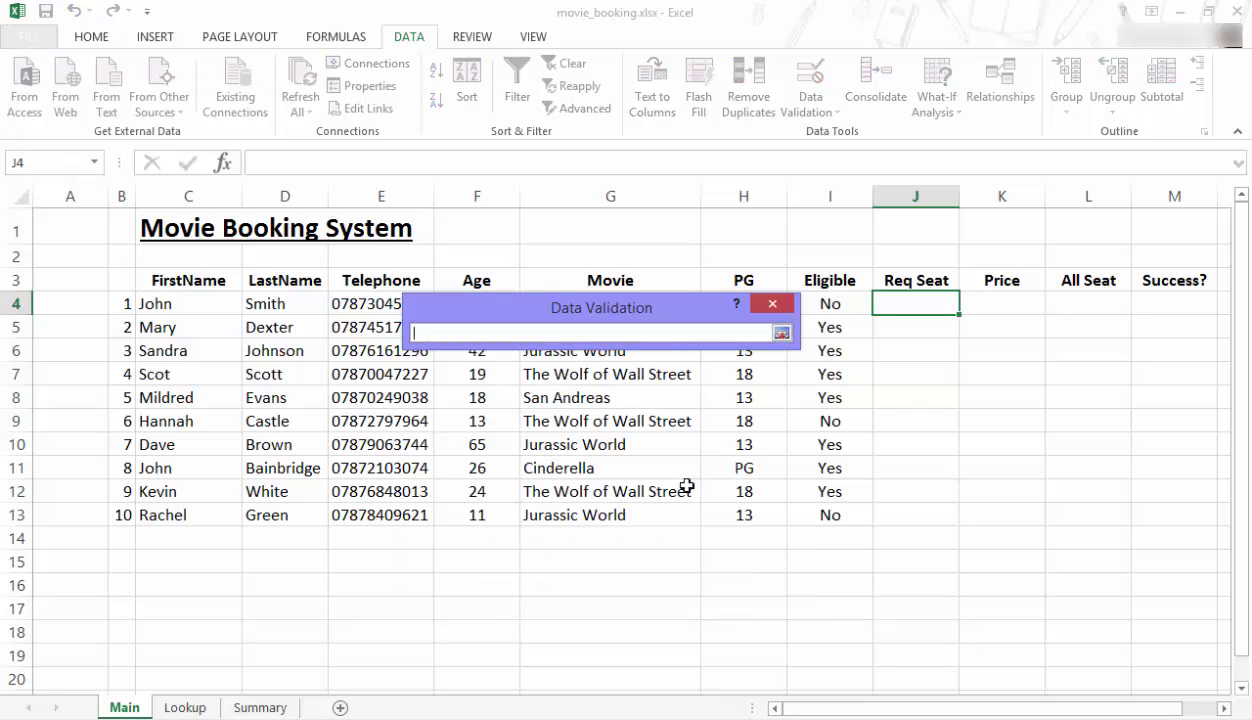
pyautogui.click(186, 707)
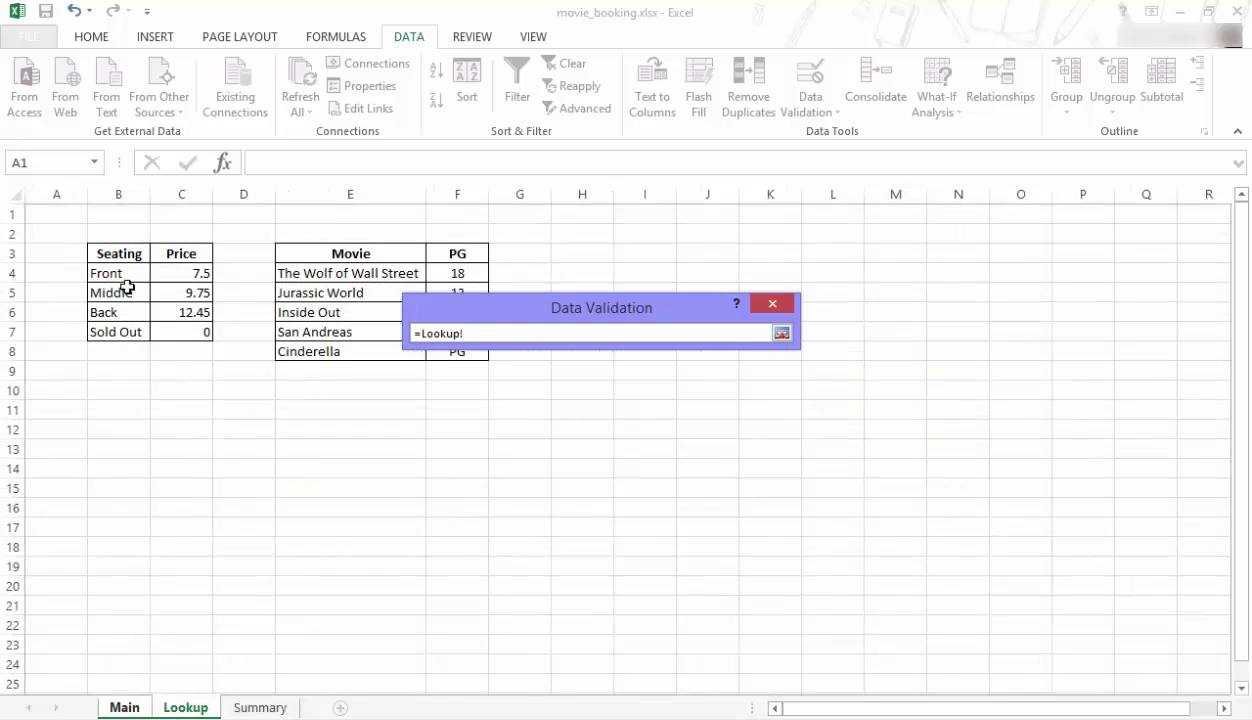
pyautogui.moveTo(124, 276); pyautogui.dragTo(117, 313)
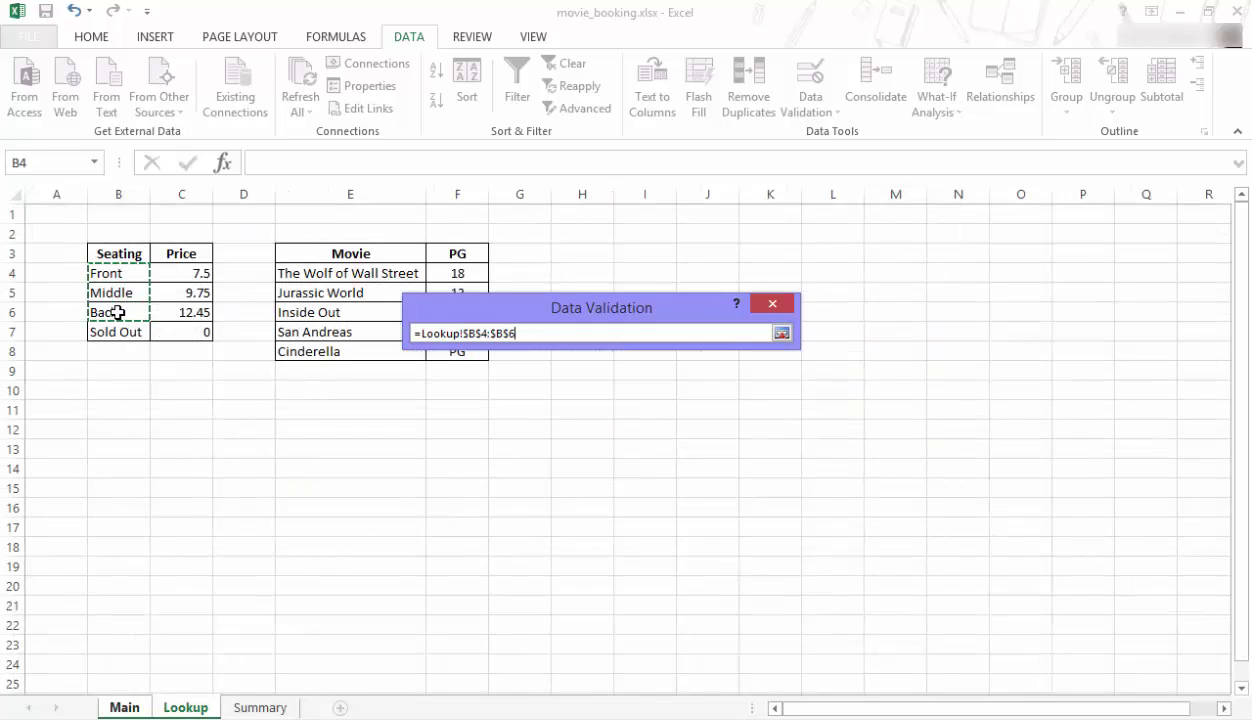
pyautogui.click(782, 333)
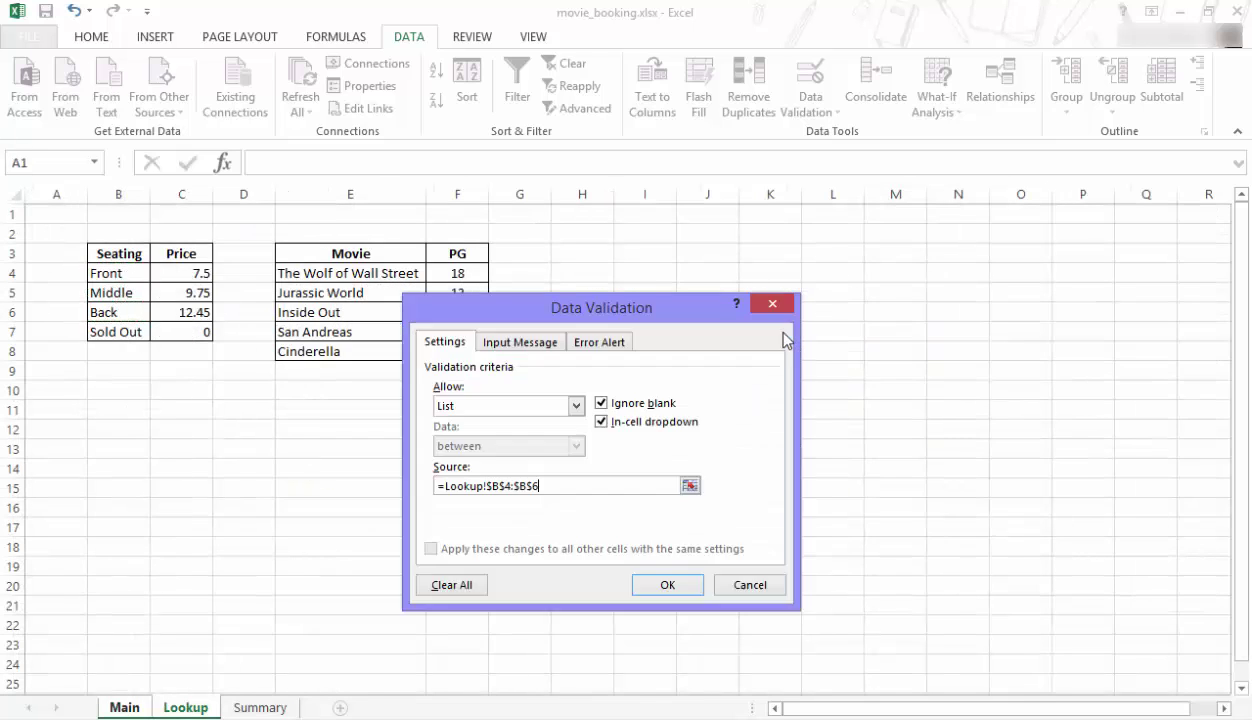
pyautogui.click(667, 584)
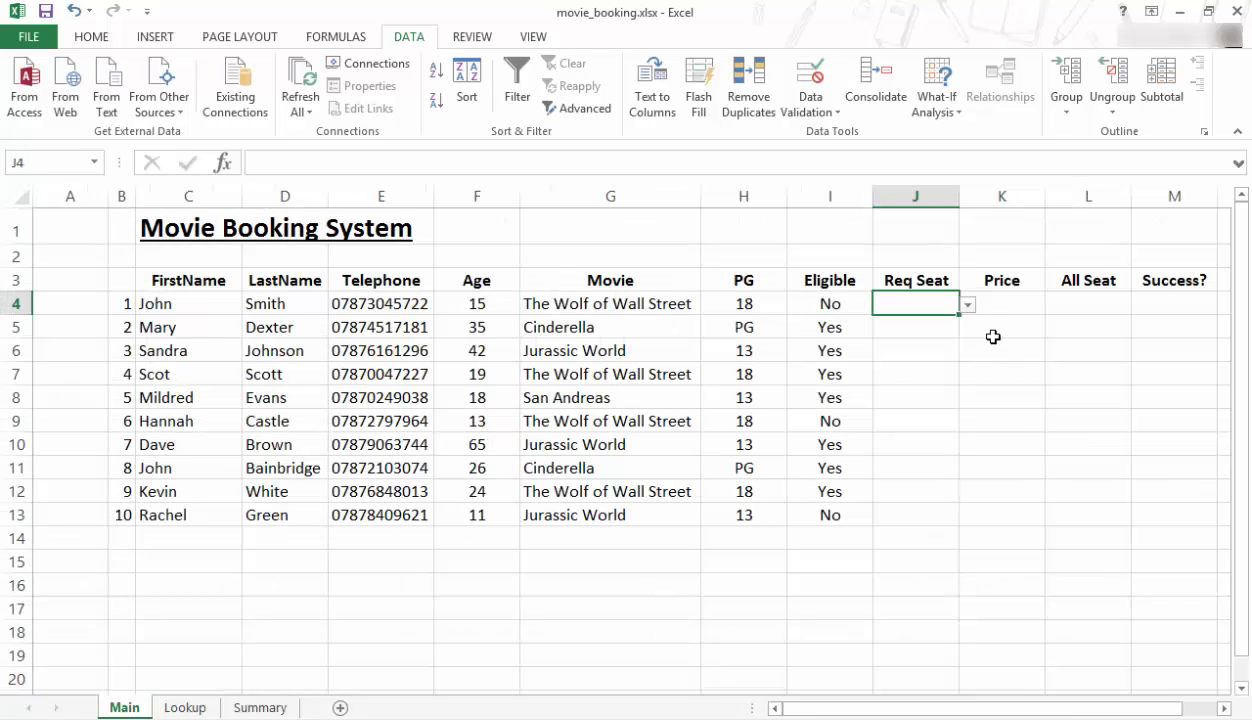
# - Copy the seat dropdown from J4 down the Req Seat column to J13
pyautogui.click(968, 305)
pyautogui.click(968, 305)
pyautogui.moveTo(975, 445); pyautogui.dragTo(973, 522)
# - Set the requested seats for the first three bookings to Front in J4, Middle in J5 and Front in J6
pyautogui.click(968, 305)
pyautogui.click(936, 324)
pyautogui.click(943, 328)
pyautogui.click(968, 329)
pyautogui.click(939, 360)
pyautogui.click(936, 355)
pyautogui.click(968, 352)
pyautogui.click(940, 370)
# - Choose Back as the requested seat in J7 and Front in J8
pyautogui.click(940, 374)
pyautogui.click(969, 377)
pyautogui.click(906, 426)
pyautogui.click(916, 400)
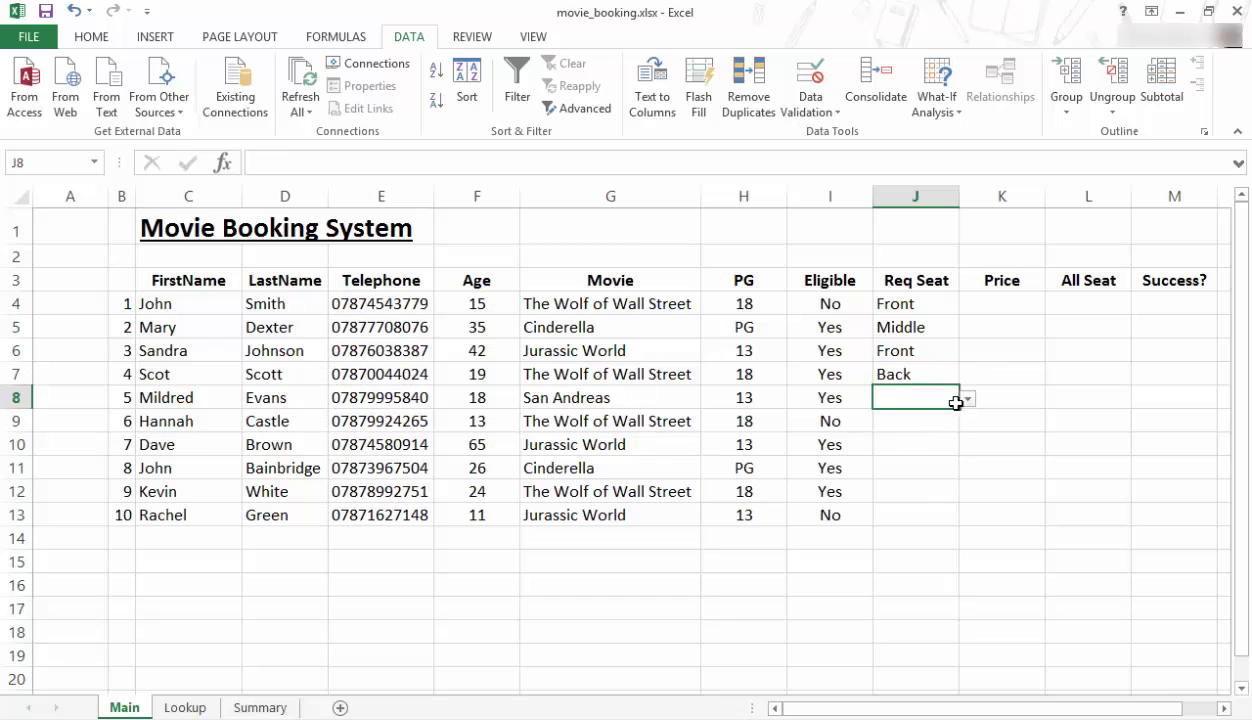
pyautogui.click(968, 398)
pyautogui.click(923, 419)
# - Try to enter 23 as the requested seat in J9 to test the validation rule
pyautogui.click(923, 420)
pyautogui.write('23')
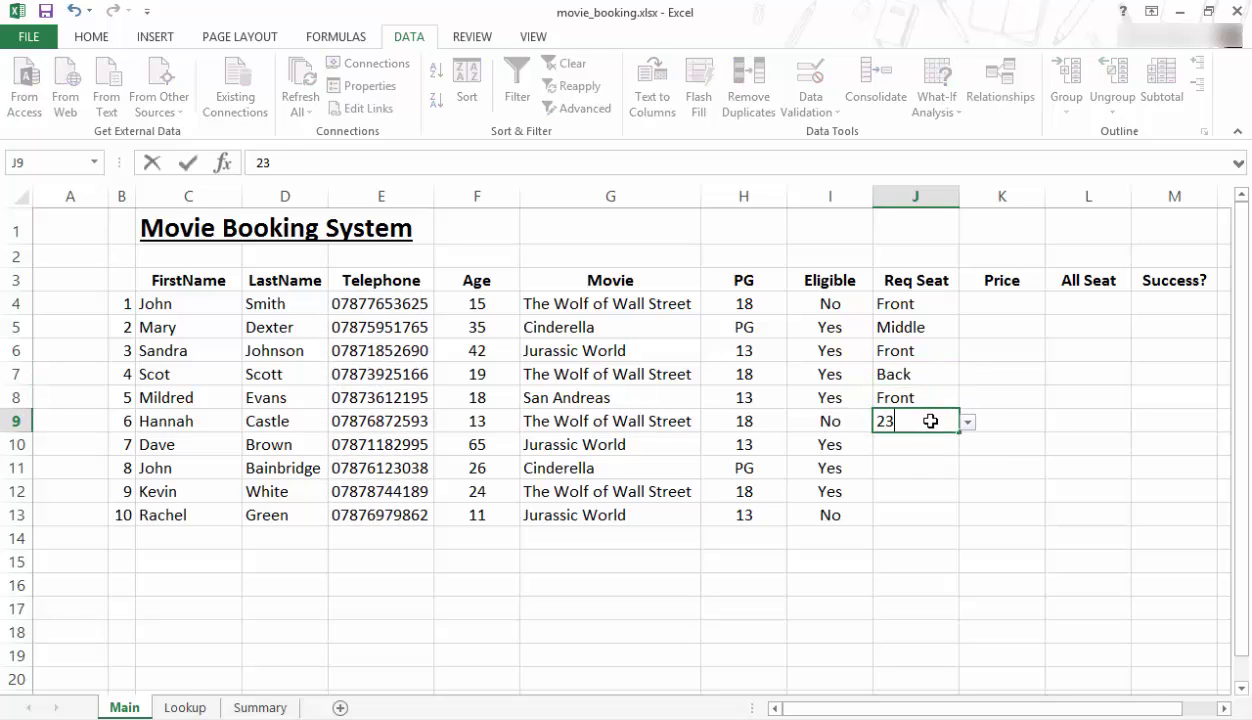
pyautogui.press('Return')
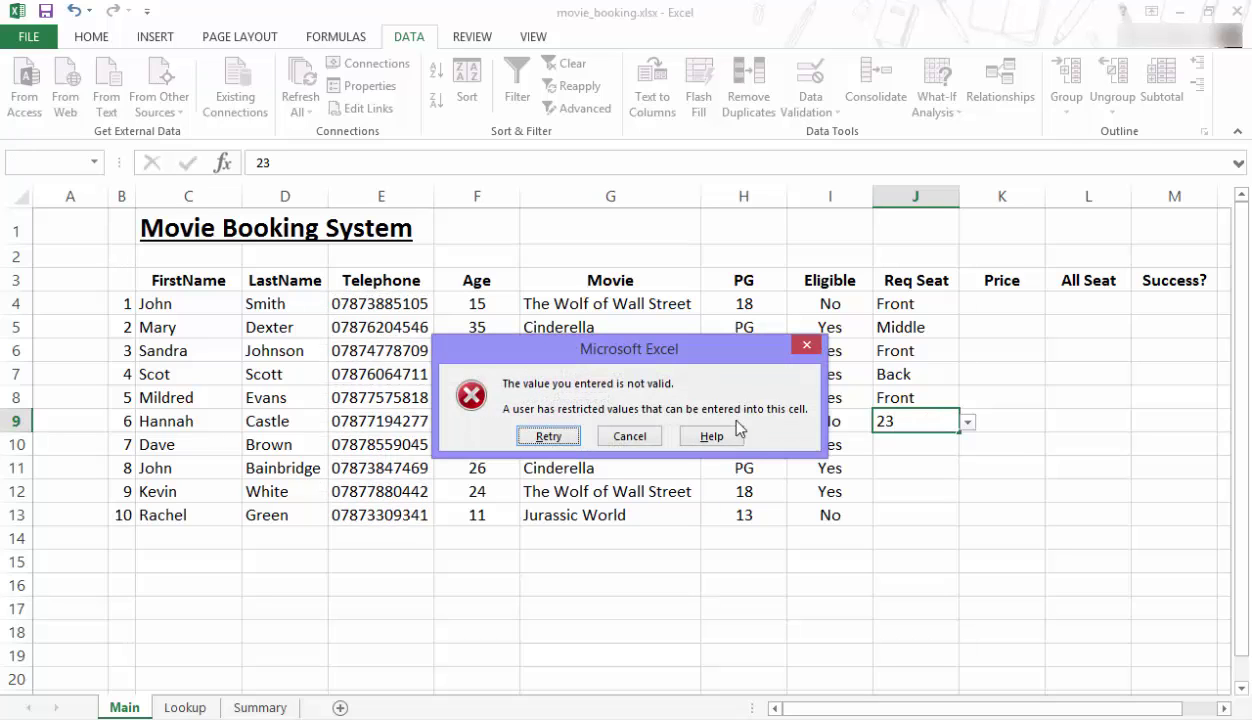
pyautogui.click(632, 437)
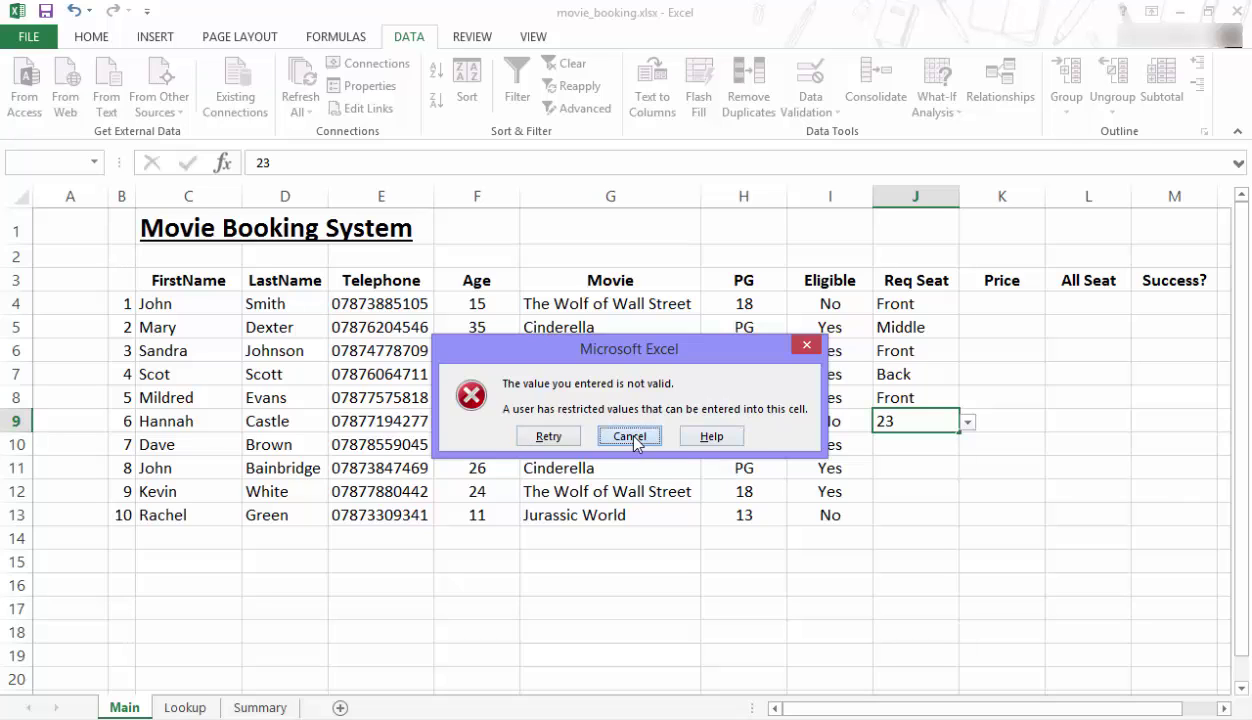
# - Set the requested seats to Middle in J9, Back in J10 and Back in J11
pyautogui.click(967, 423)
pyautogui.click(893, 455)
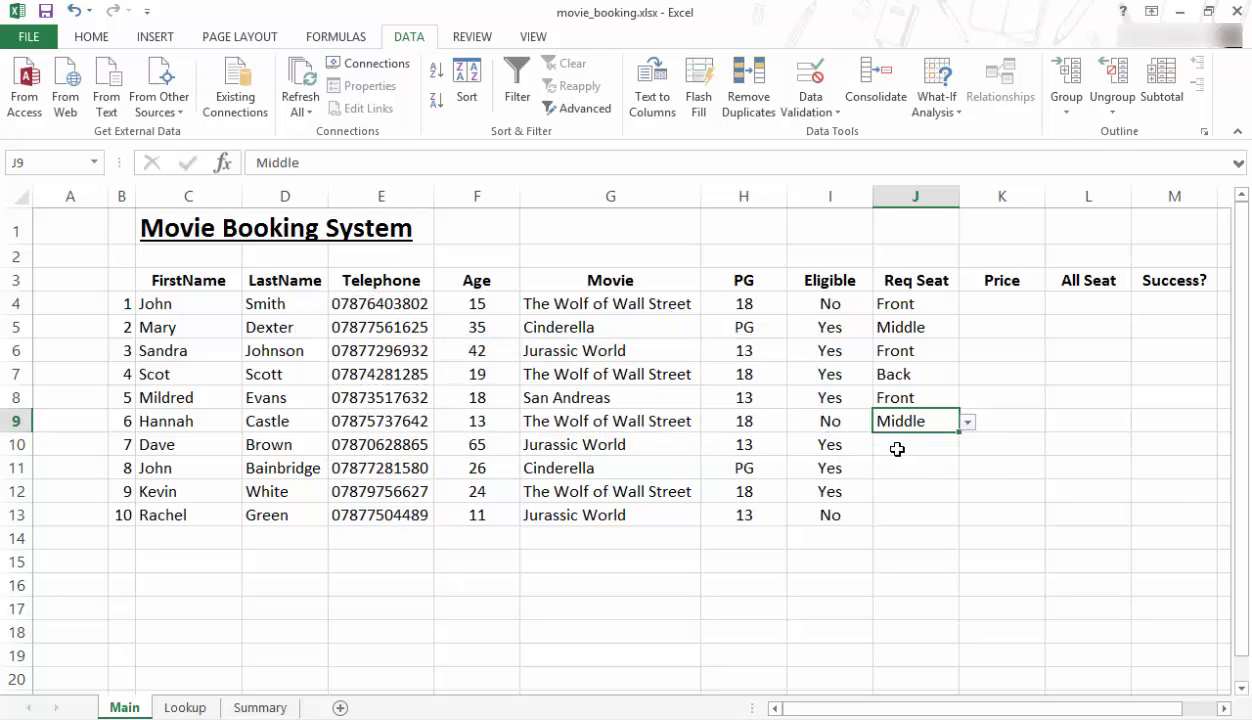
pyautogui.click(897, 446)
pyautogui.click(966, 446)
pyautogui.click(883, 495)
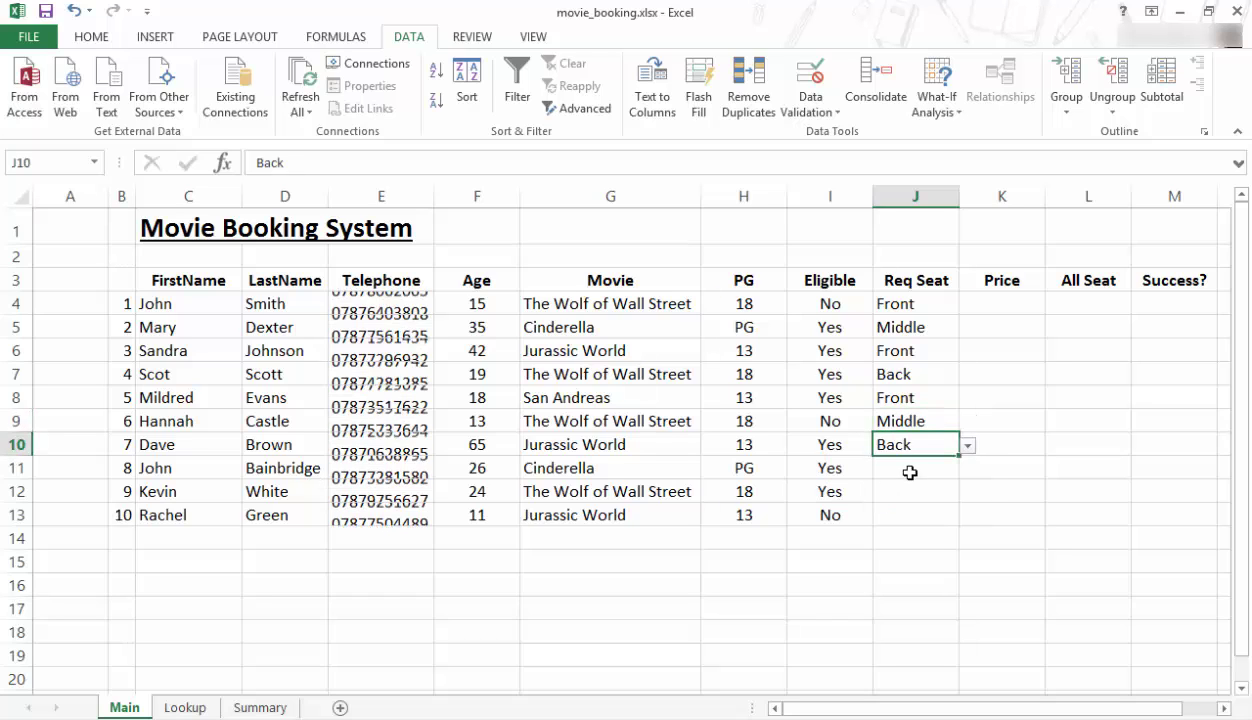
pyautogui.click(945, 470)
pyautogui.click(966, 472)
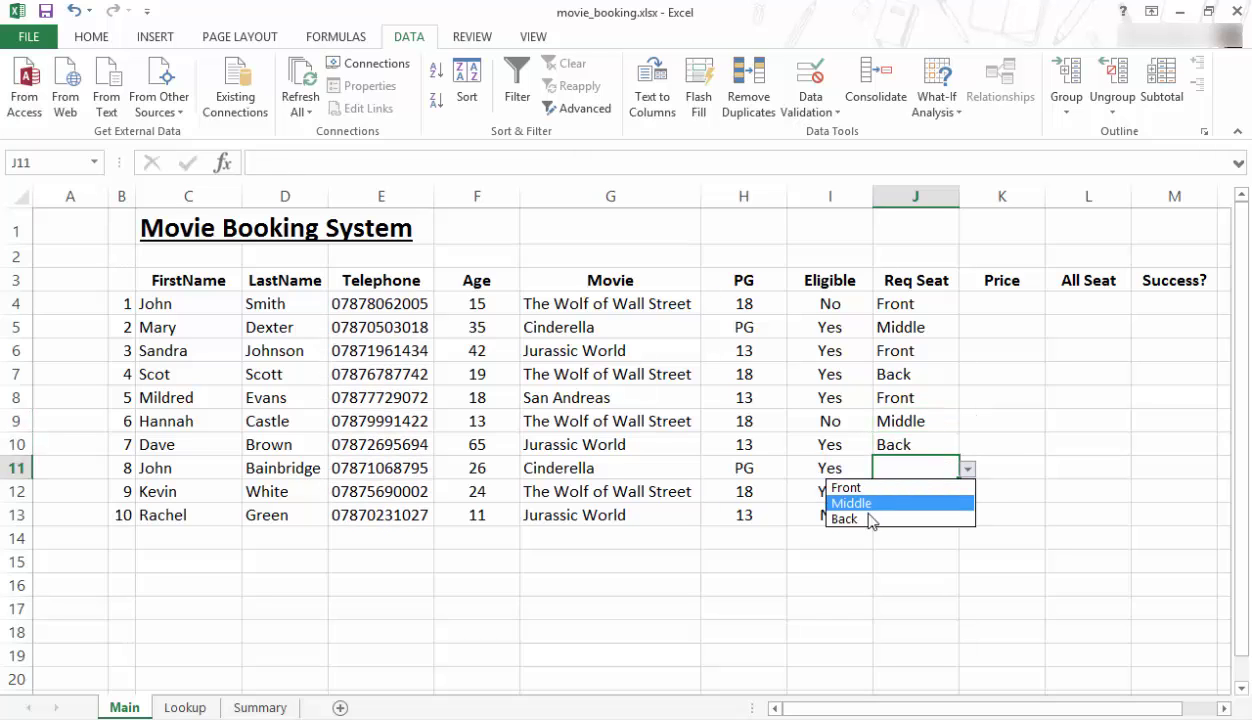
pyautogui.click(869, 519)
# - Complete the Req Seat column with Front in J12 and Middle in J13
pyautogui.click(945, 492)
pyautogui.click(966, 494)
pyautogui.click(905, 506)
pyautogui.click(914, 516)
pyautogui.click(967, 518)
pyautogui.click(900, 549)
# - Start a VLOOKUP formula in Price cell K4 of the Main sheet with requested seat J4 as the lookup value
pyautogui.click(1084, 299)
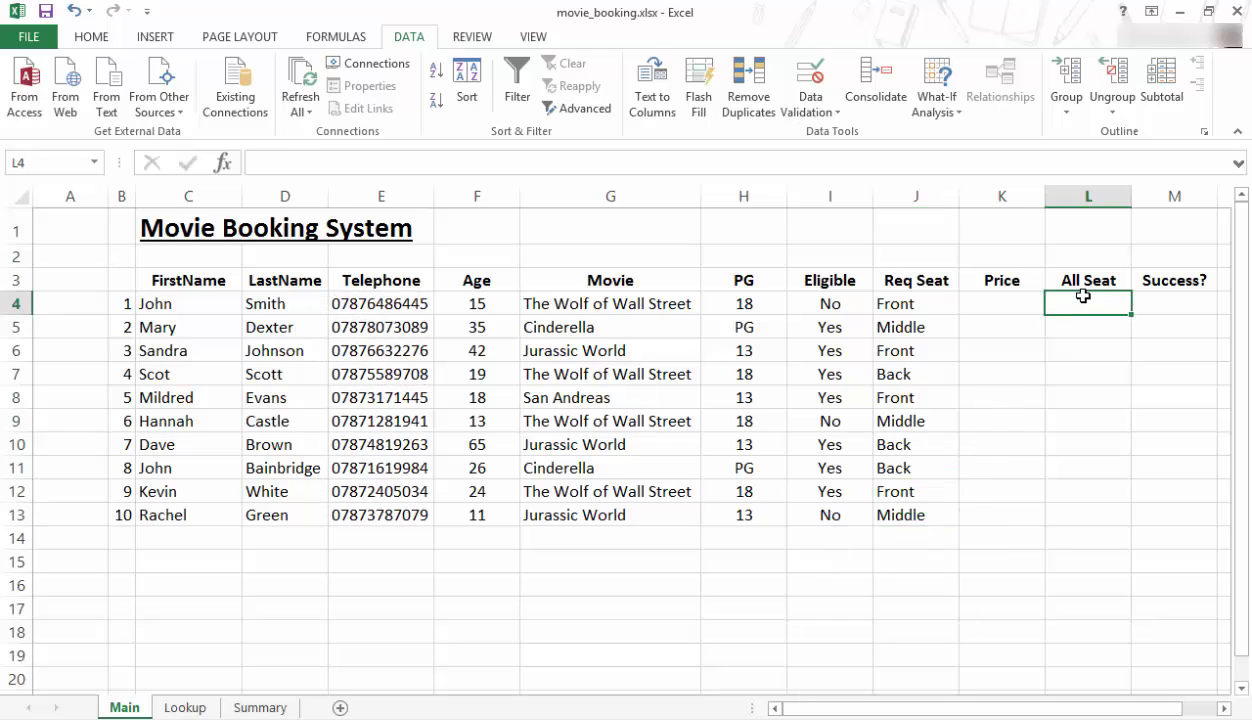
pyautogui.click(982, 295)
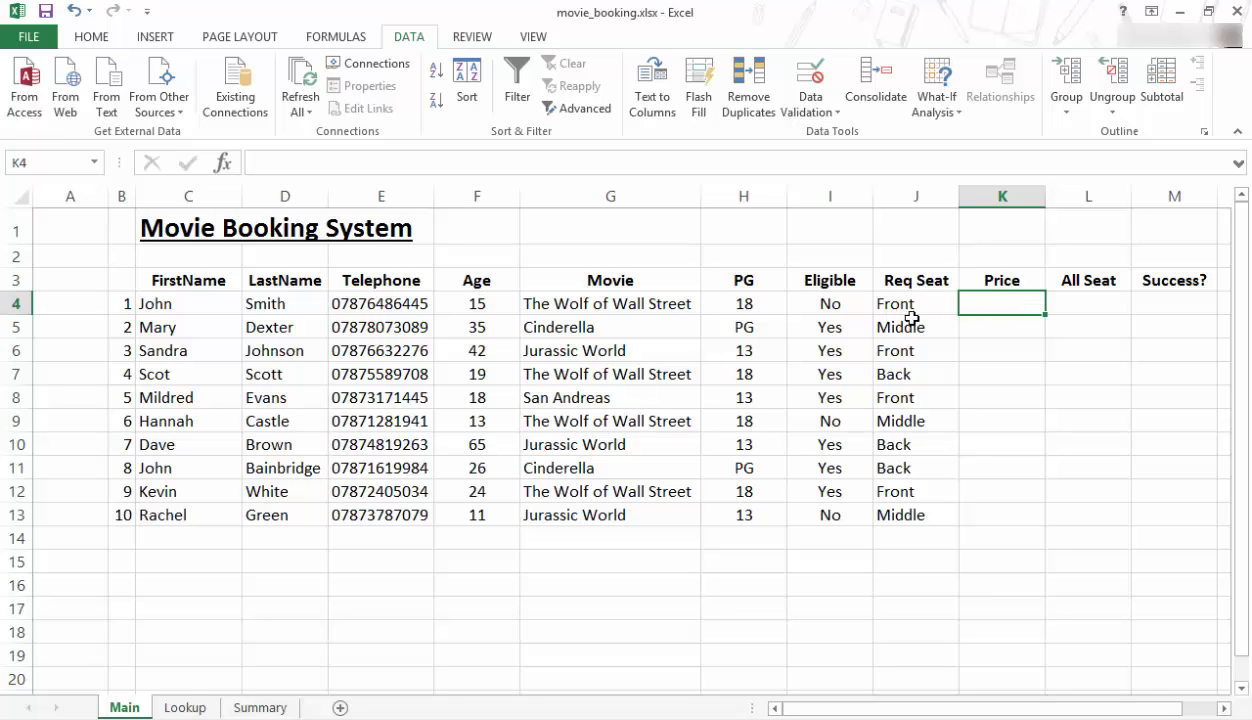
pyautogui.click(186, 707)
pyautogui.moveTo(121, 273); pyautogui.dragTo(117, 314)
pyautogui.moveTo(187, 272); pyautogui.dragTo(187, 314)
pyautogui.click(124, 707)
pyautogui.write('=vlookup')
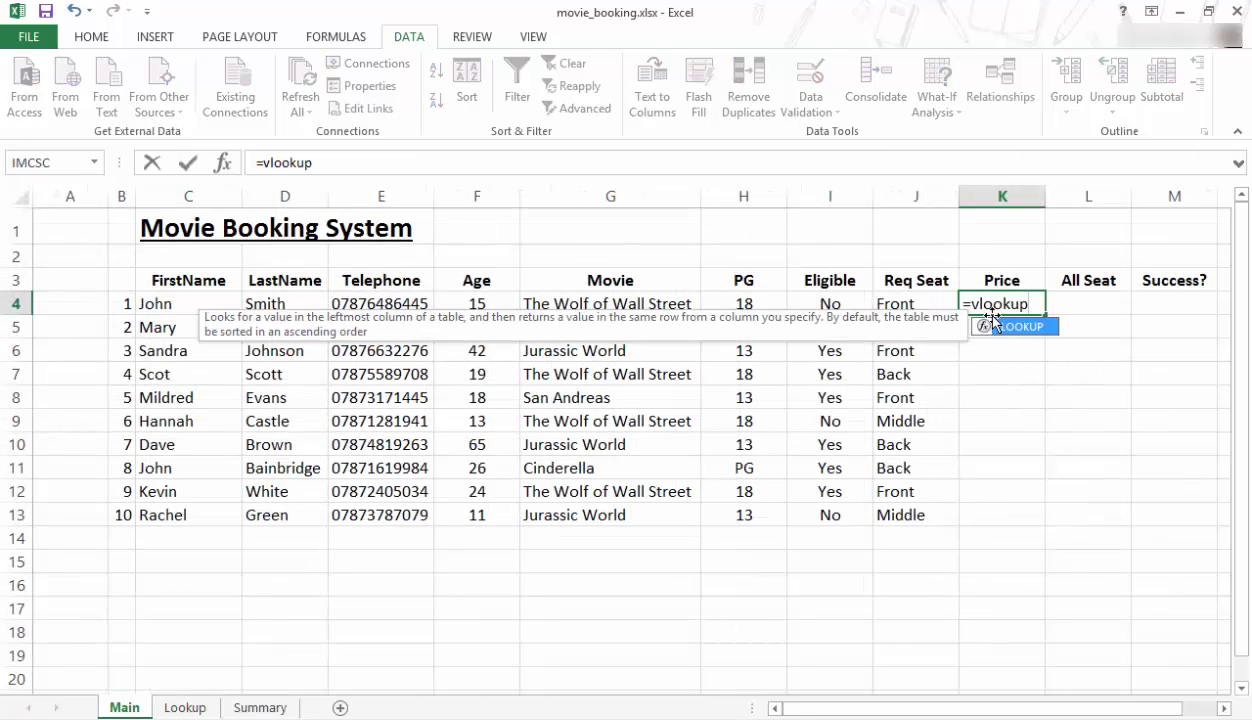
pyautogui.write('(')
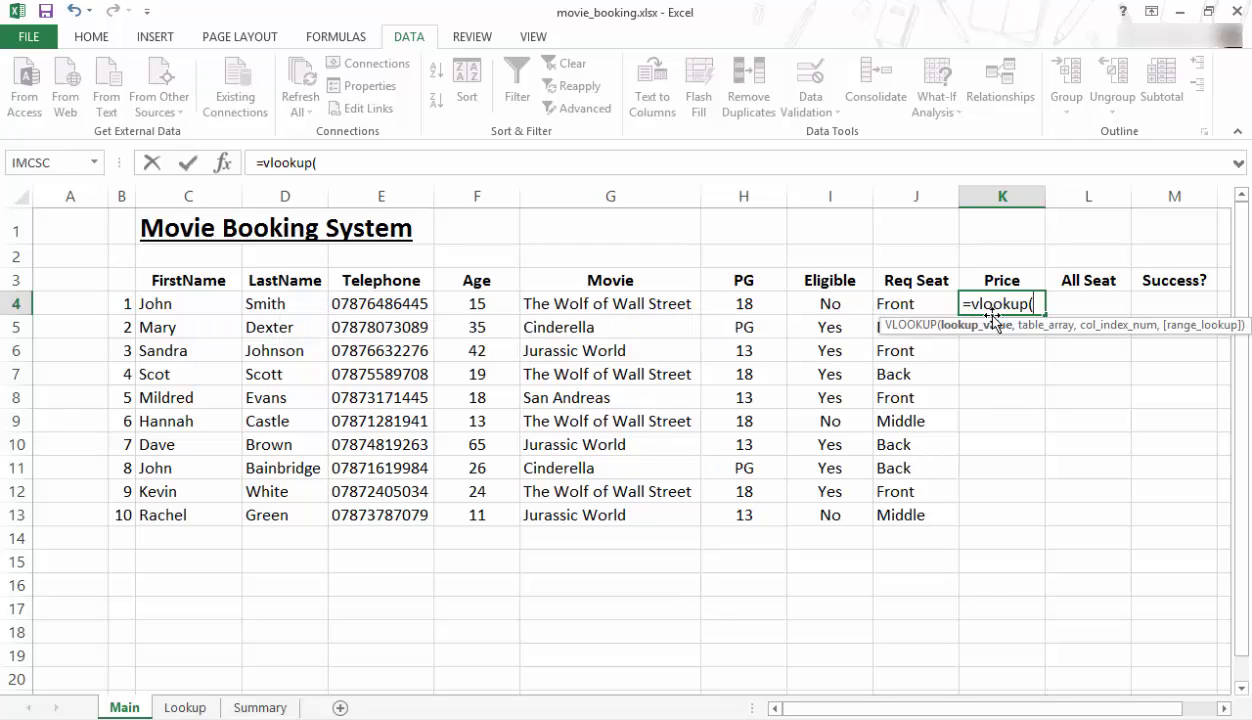
pyautogui.click(896, 305)
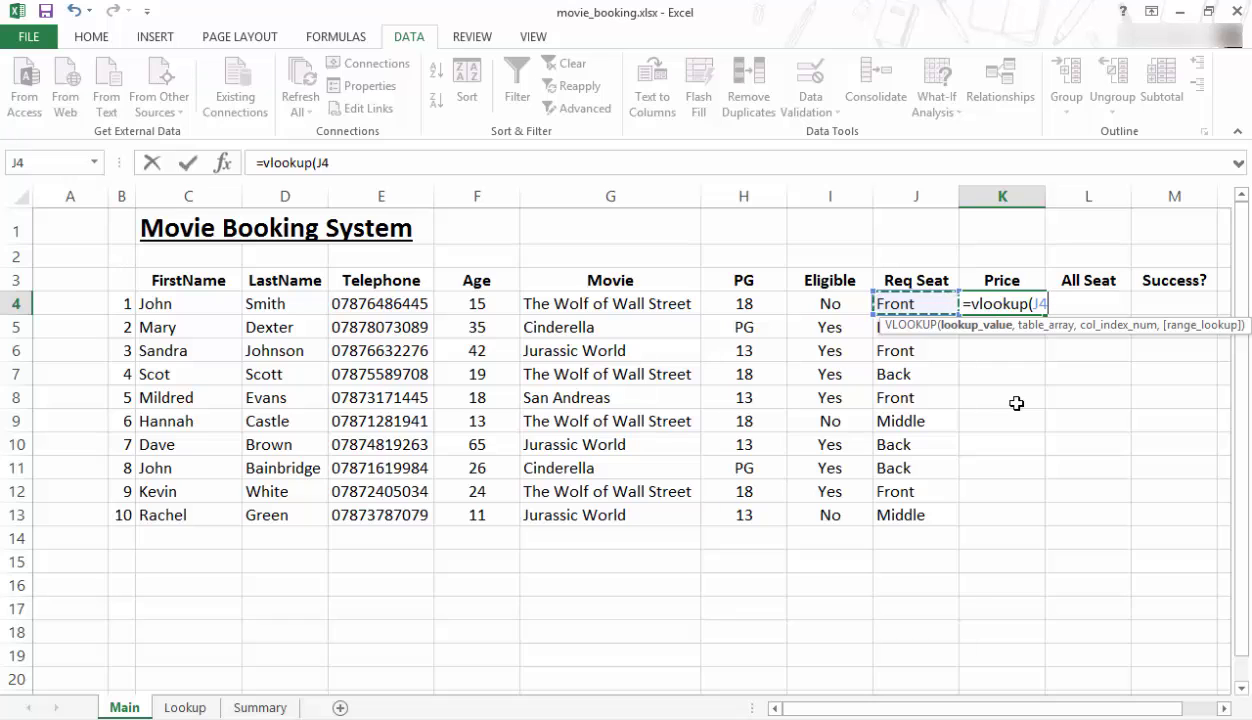
pyautogui.write(',')
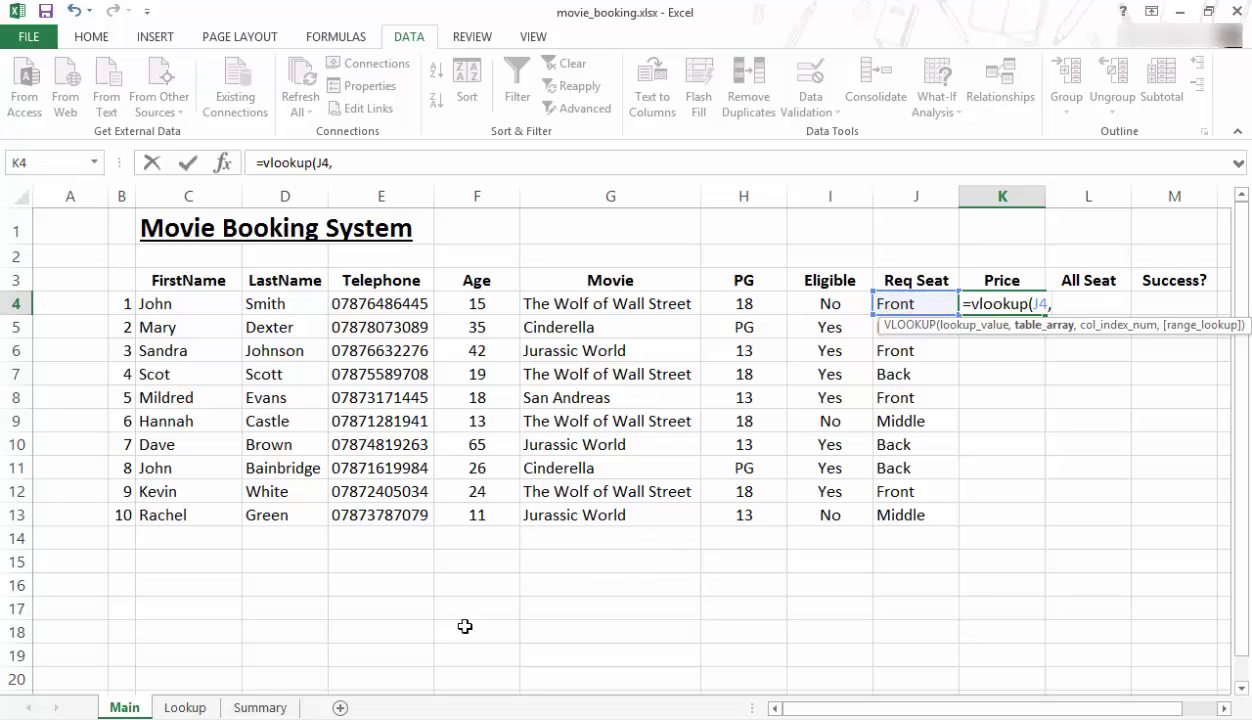
# - Complete the K4 VLOOKUP with table range Lookup!B4:C6, column index 2 and exact match FALSE
pyautogui.click(185, 707)
pyautogui.moveTo(116, 267); pyautogui.dragTo(168, 313)
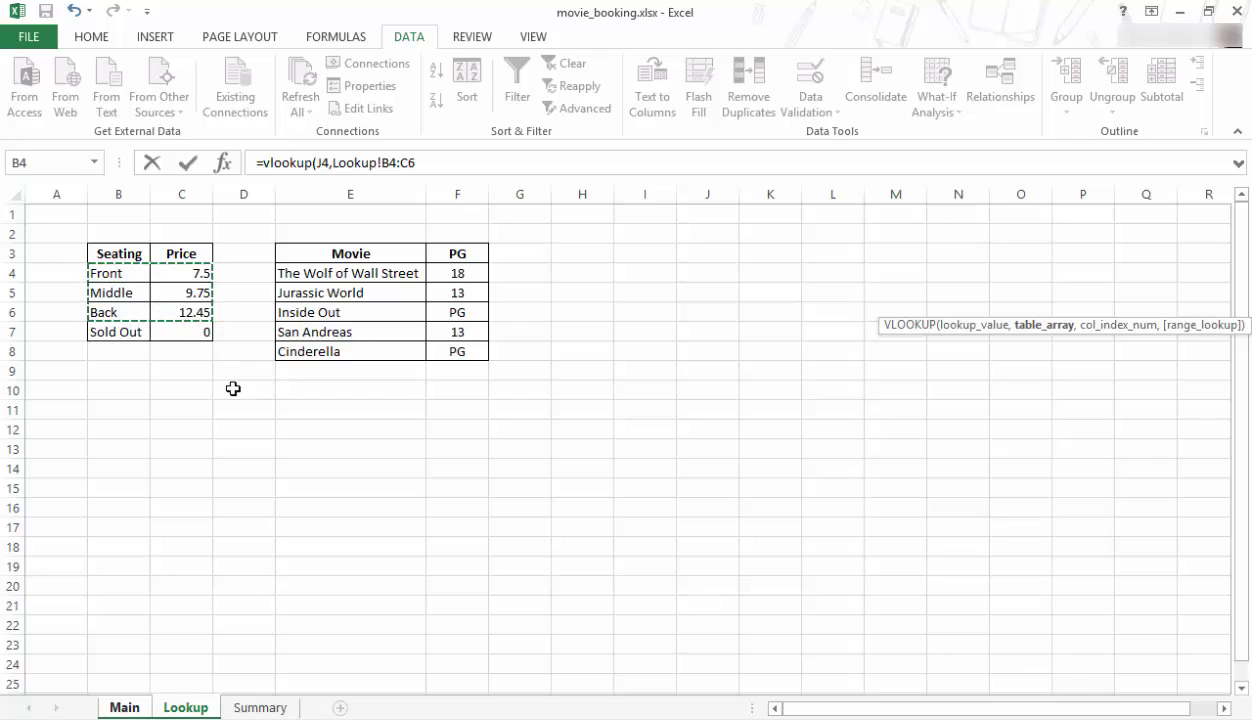
pyautogui.write(',')
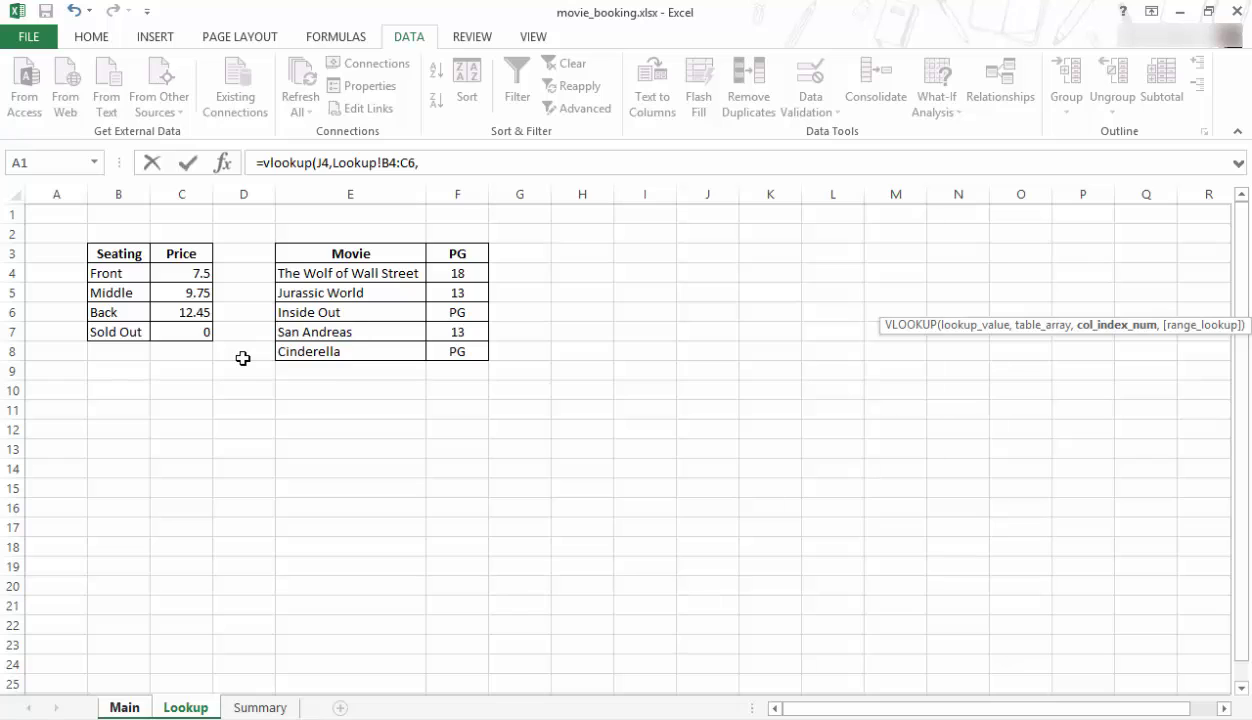
pyautogui.write('2,')
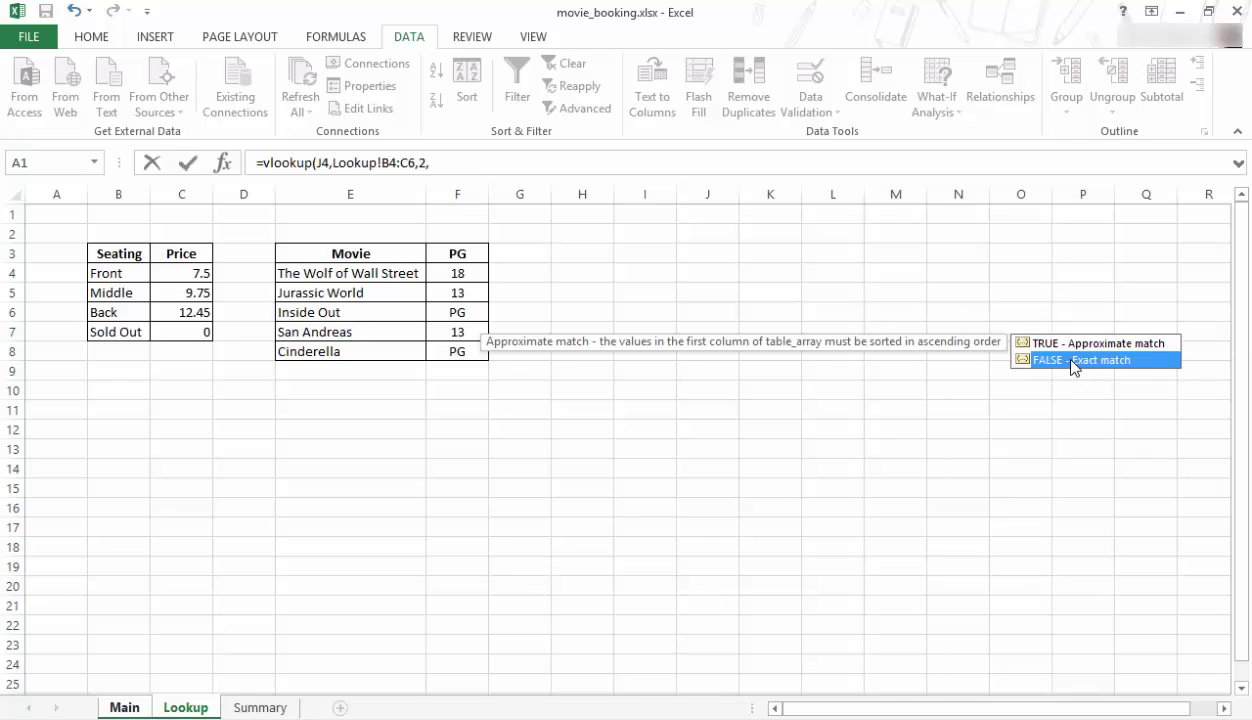
pyautogui.doubleClick(1070, 360)
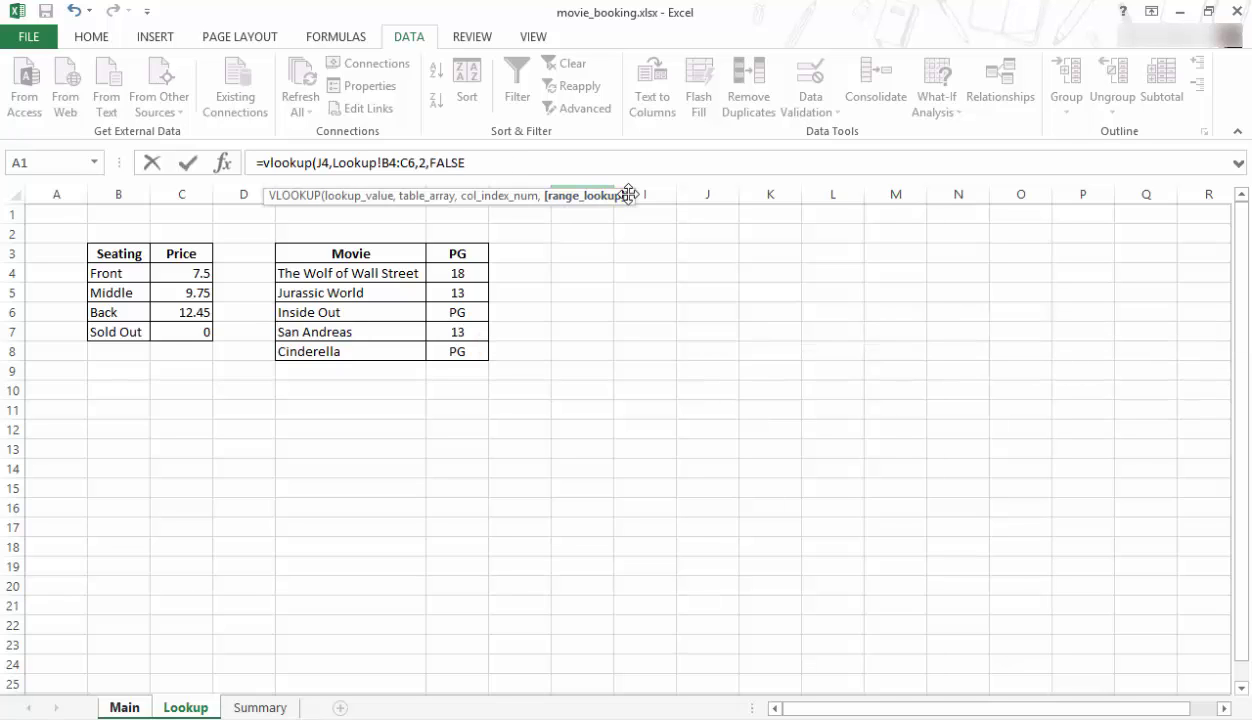
pyautogui.press('Return')
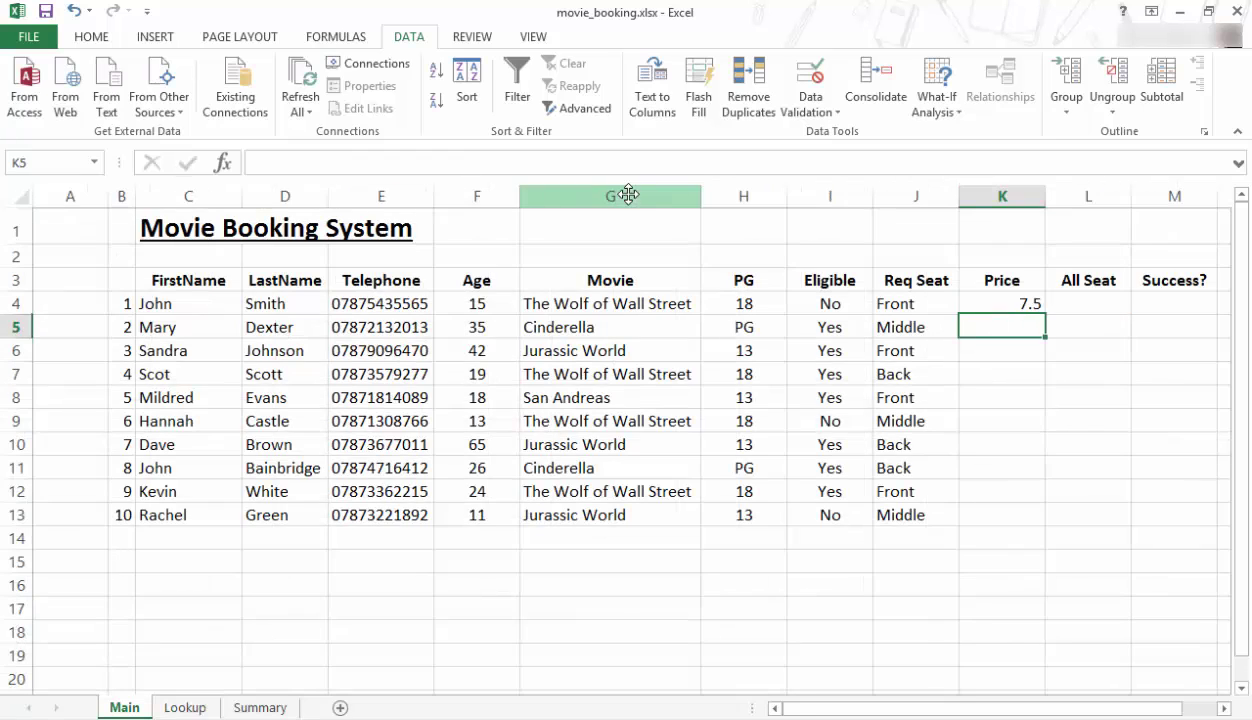
# - Try to fill the price formula with its relative table range from K4 down through K13
pyautogui.click(1012, 308)
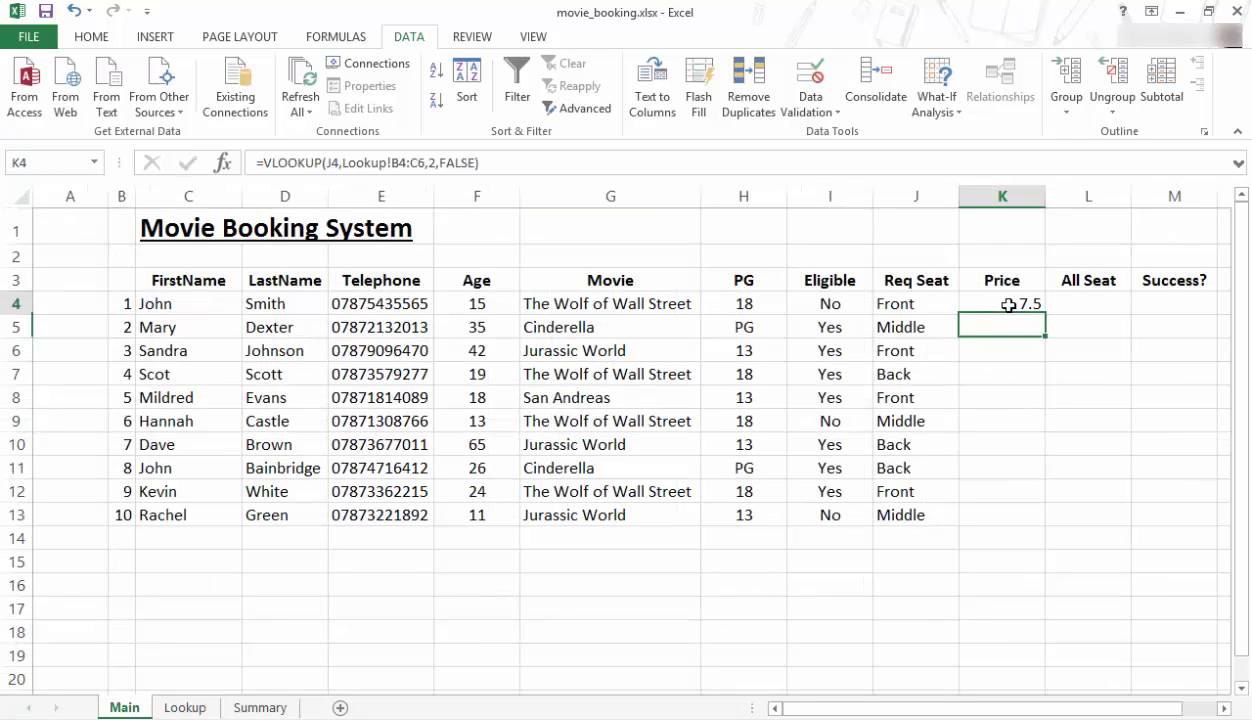
pyautogui.moveTo(1045, 314); pyautogui.dragTo(1036, 521)
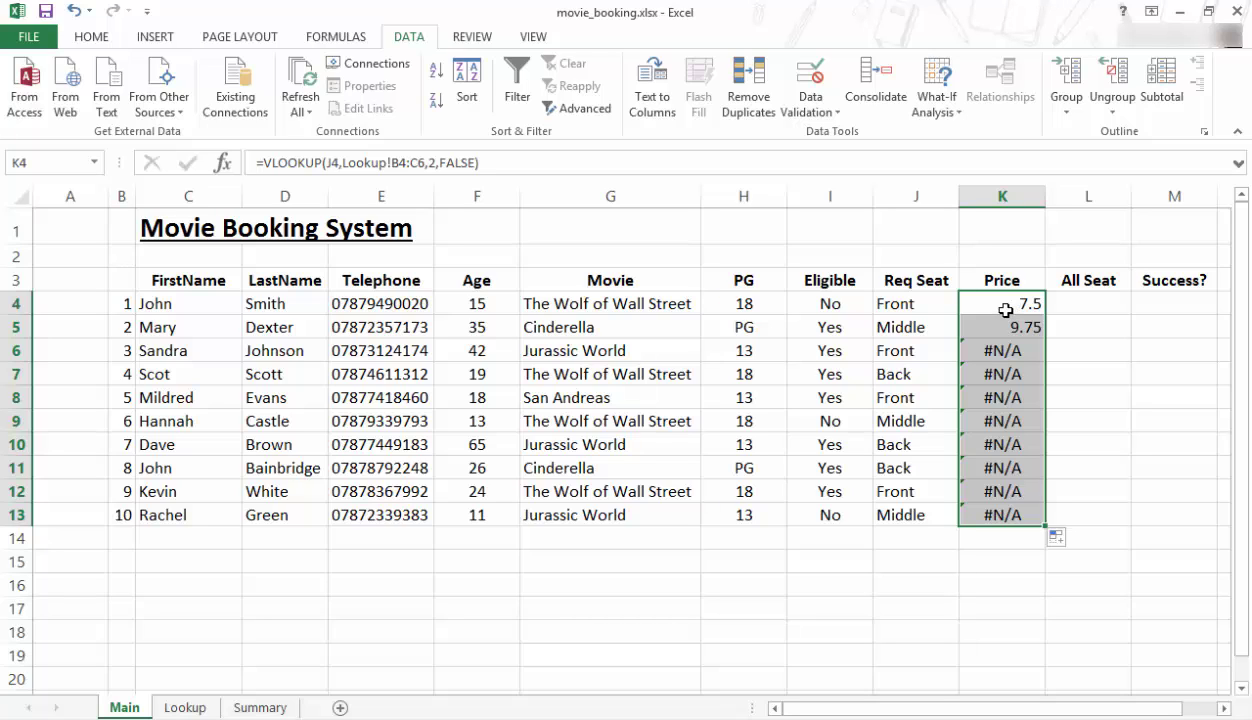
pyautogui.press('Delete')
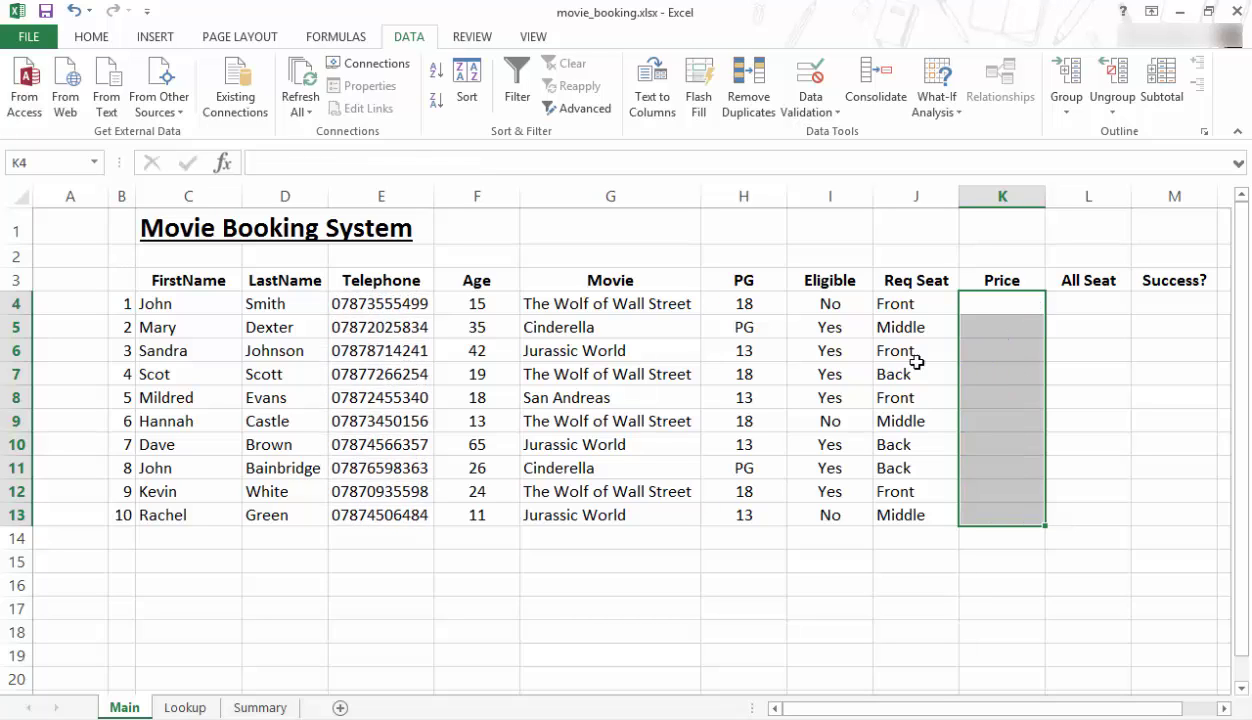
pyautogui.click(183, 707)
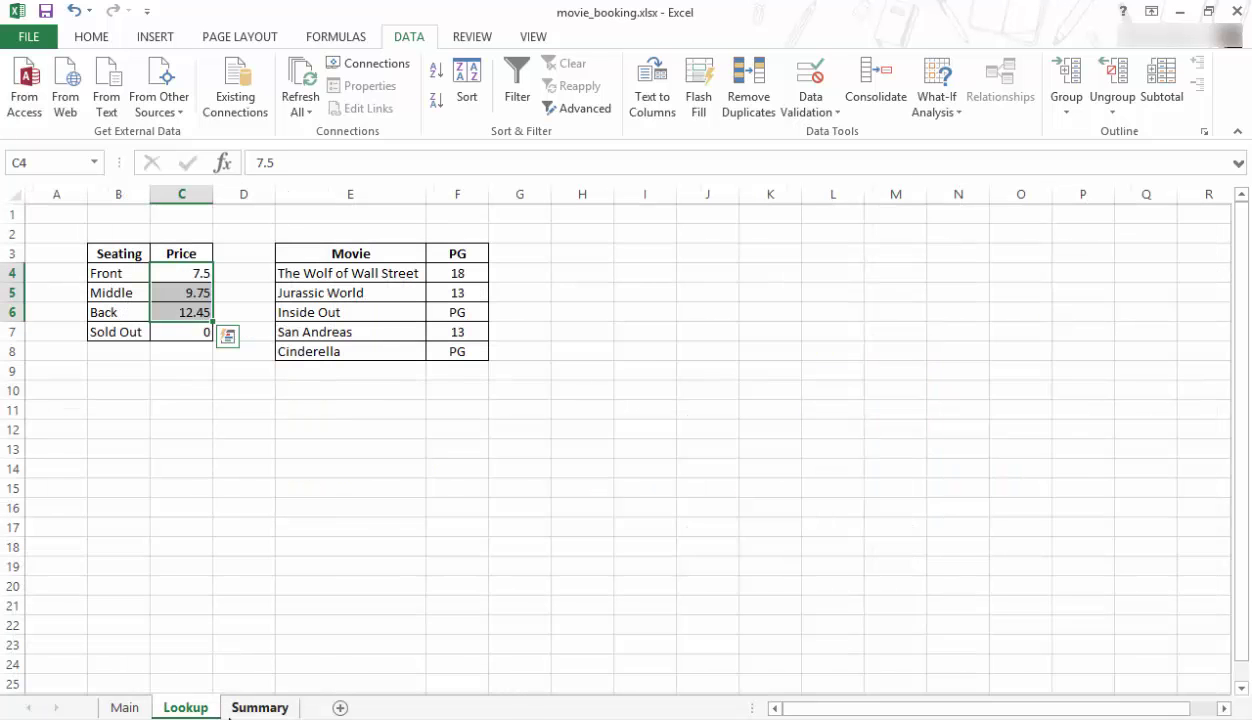
pyautogui.click(125, 707)
pyautogui.hotkey('ctrl', 'Return')
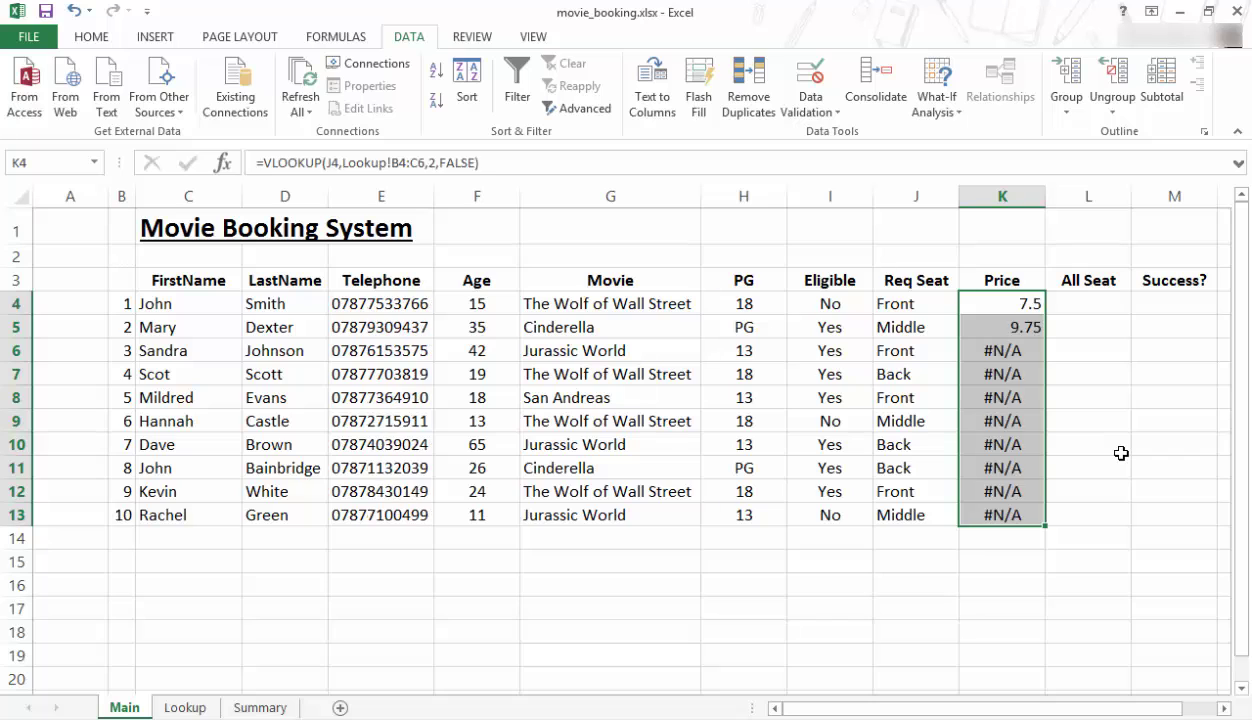
# - Make the table range in K4's VLOOKUP formula absolute as Lookup!$B$4:$C$6
pyautogui.click(980, 310)
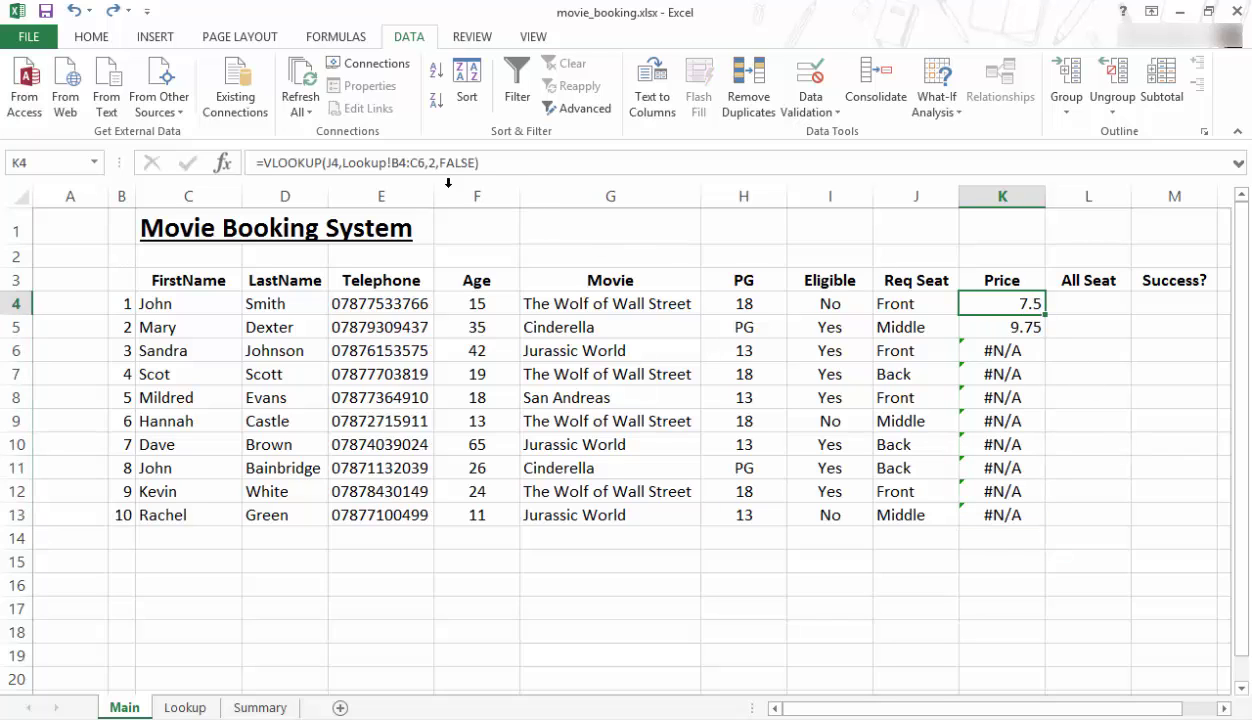
pyautogui.click(389, 162)
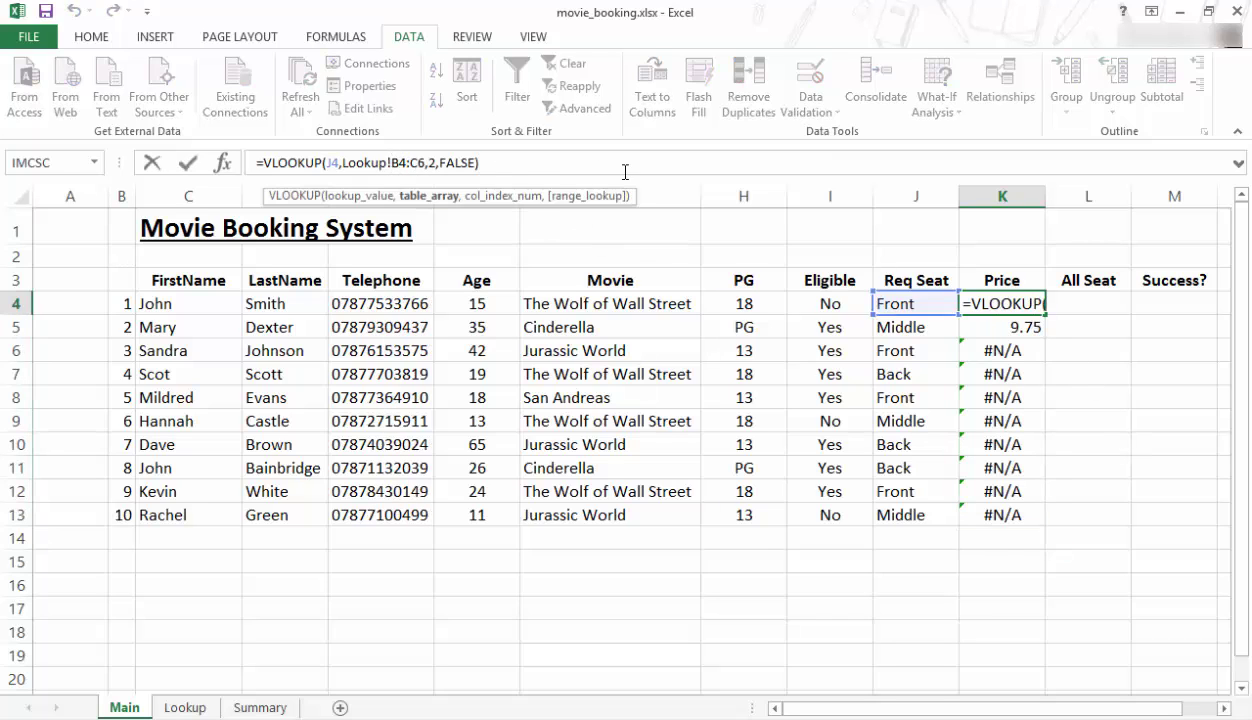
pyautogui.press('Left')
pyautogui.press('Left')
pyautogui.press('Left')
pyautogui.press('Left')
pyautogui.press('Left')
pyautogui.press('Left')
pyautogui.press('Left')
pyautogui.press('Left')
pyautogui.press('Left')
pyautogui.press('Left')
pyautogui.press('Left')
pyautogui.press('Left')
pyautogui.press('Left')
pyautogui.press('Left')
pyautogui.write('$')
pyautogui.press('Right')
pyautogui.write('$')
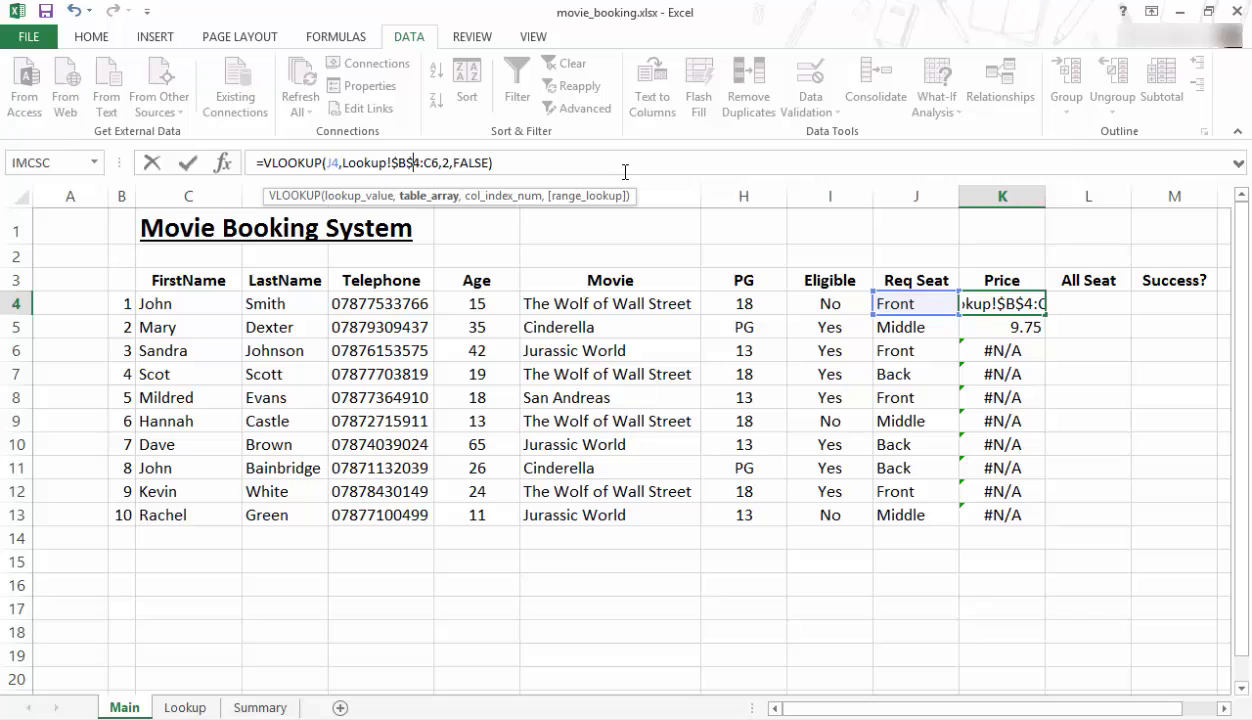
pyautogui.press('Right')
pyautogui.write('$')
pyautogui.press('Right')
pyautogui.write('$')
pyautogui.press('Return')
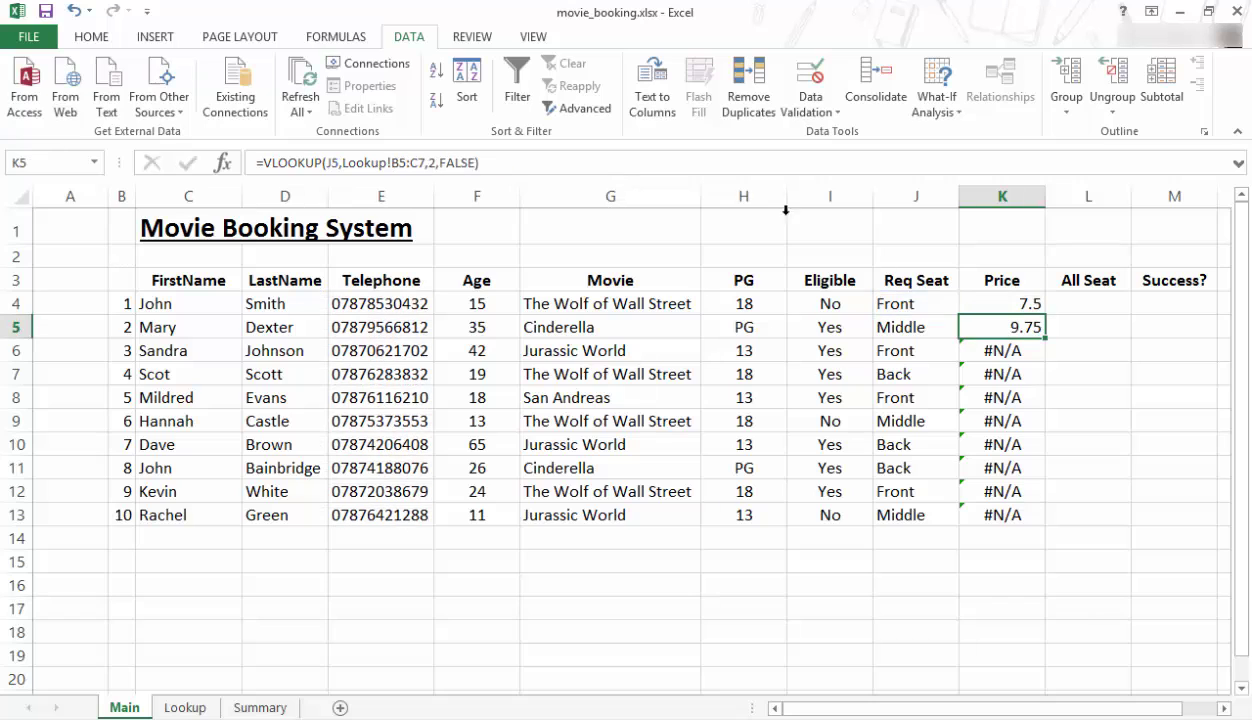
# - Fill the corrected price formula from K4 down to K13 and check the copied formulas in K5 and K13
pyautogui.click(981, 302)
pyautogui.moveTo(1046, 315); pyautogui.dragTo(1037, 520)
pyautogui.click(1006, 329)
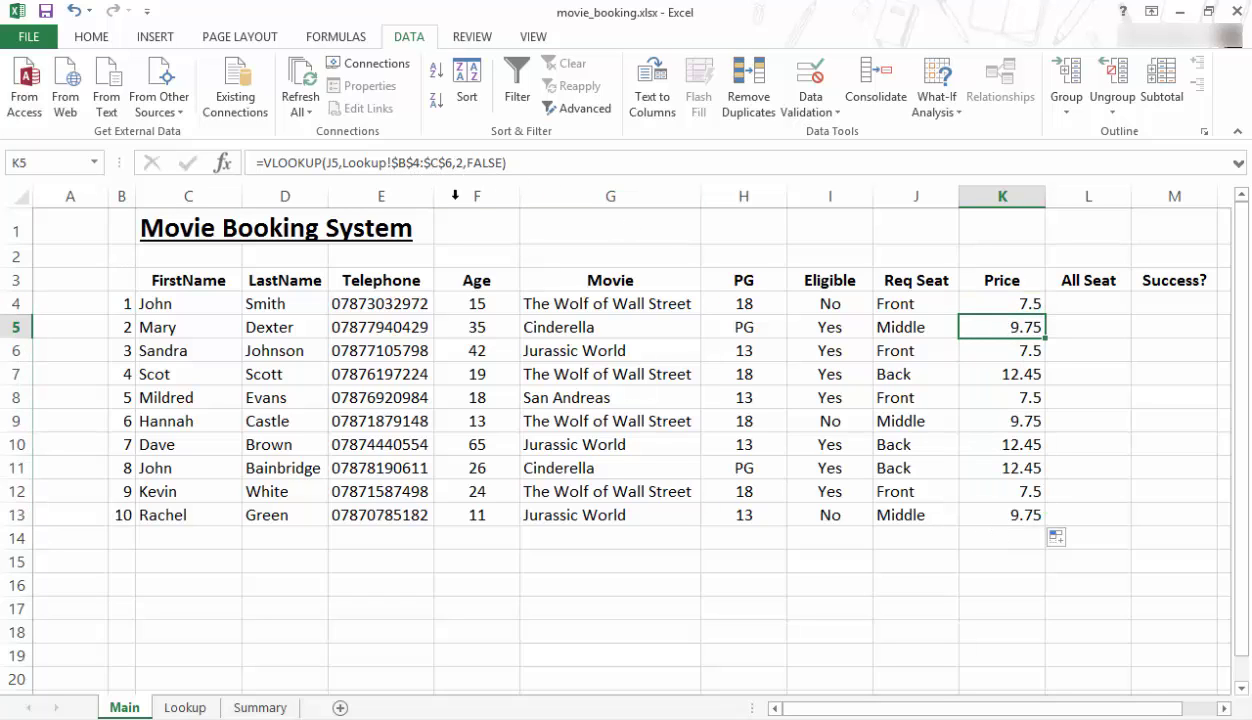
pyautogui.click(997, 516)
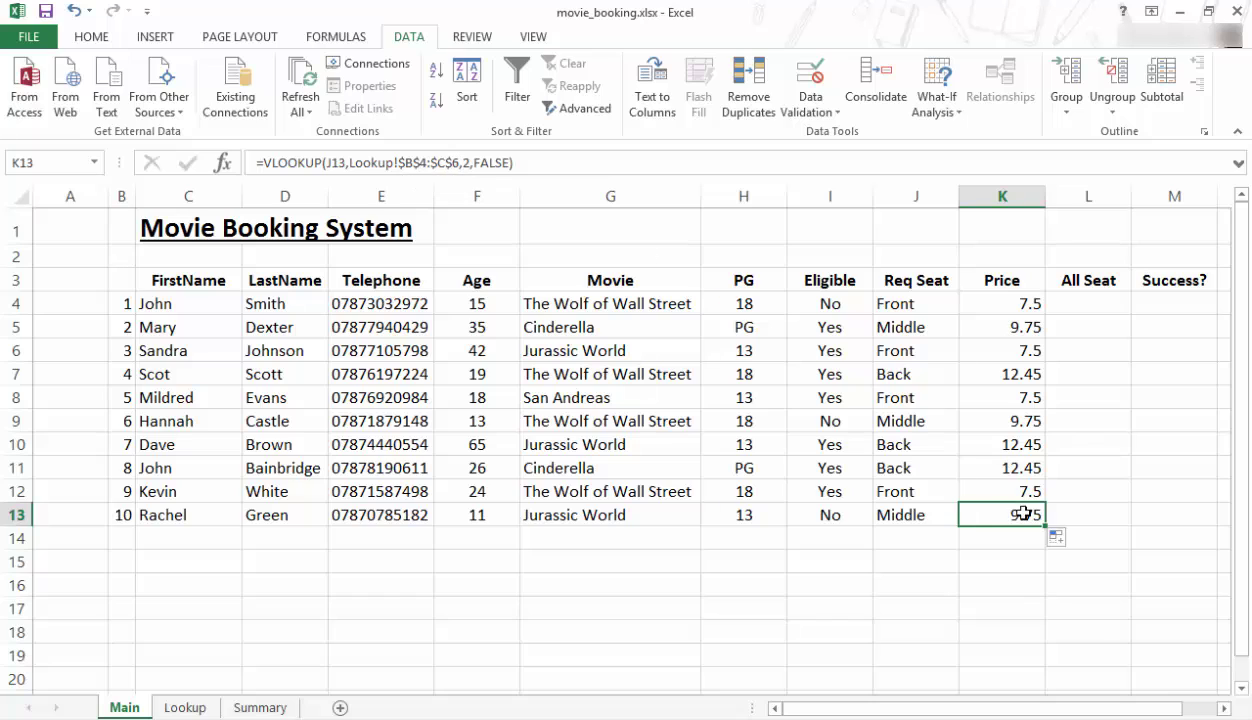
# - Format the prices in K4:K13 as Currency with the £ symbol and 2 decimal places
pyautogui.moveTo(1000, 299); pyautogui.dragTo(1000, 515)
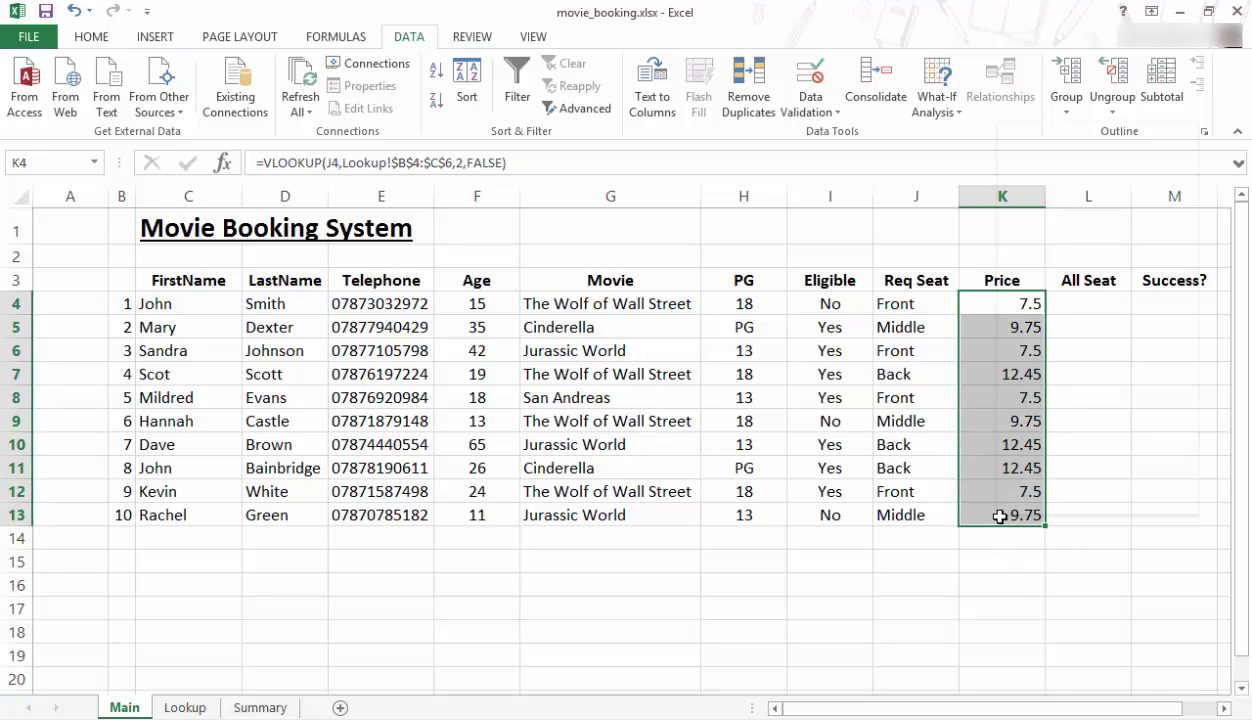
pyautogui.rightClick(1000, 518)
pyautogui.click(1070, 438)
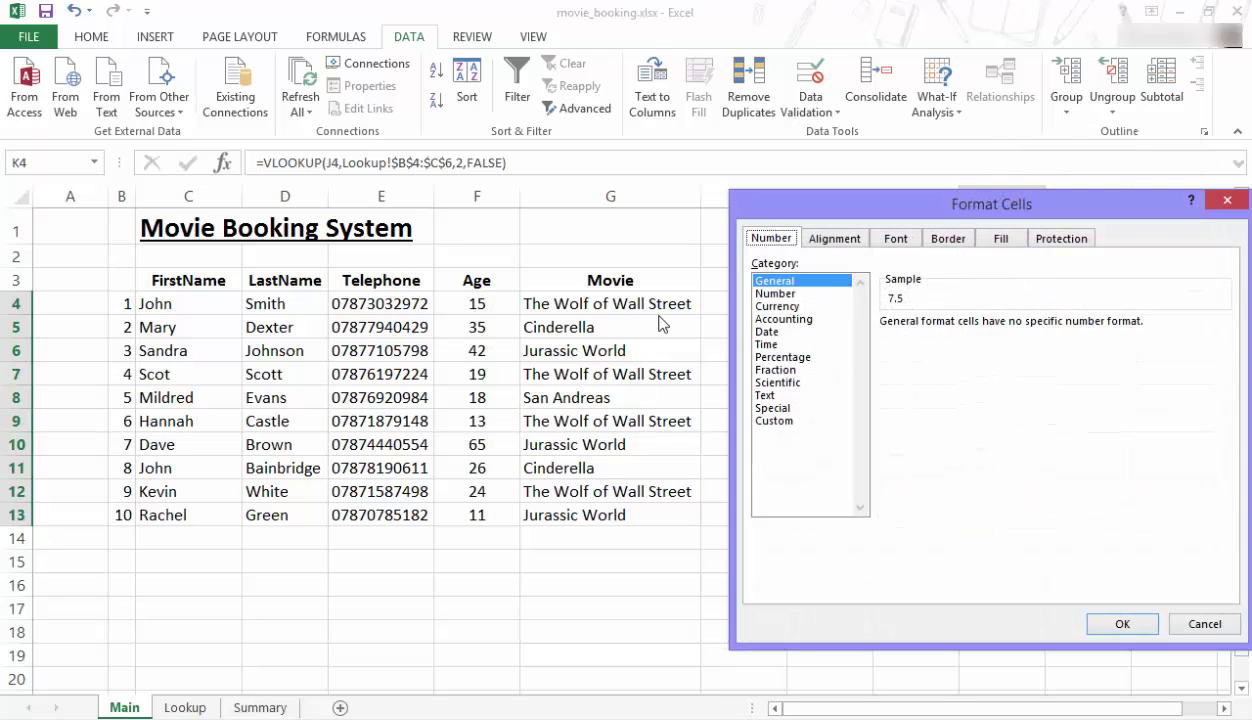
pyautogui.click(797, 306)
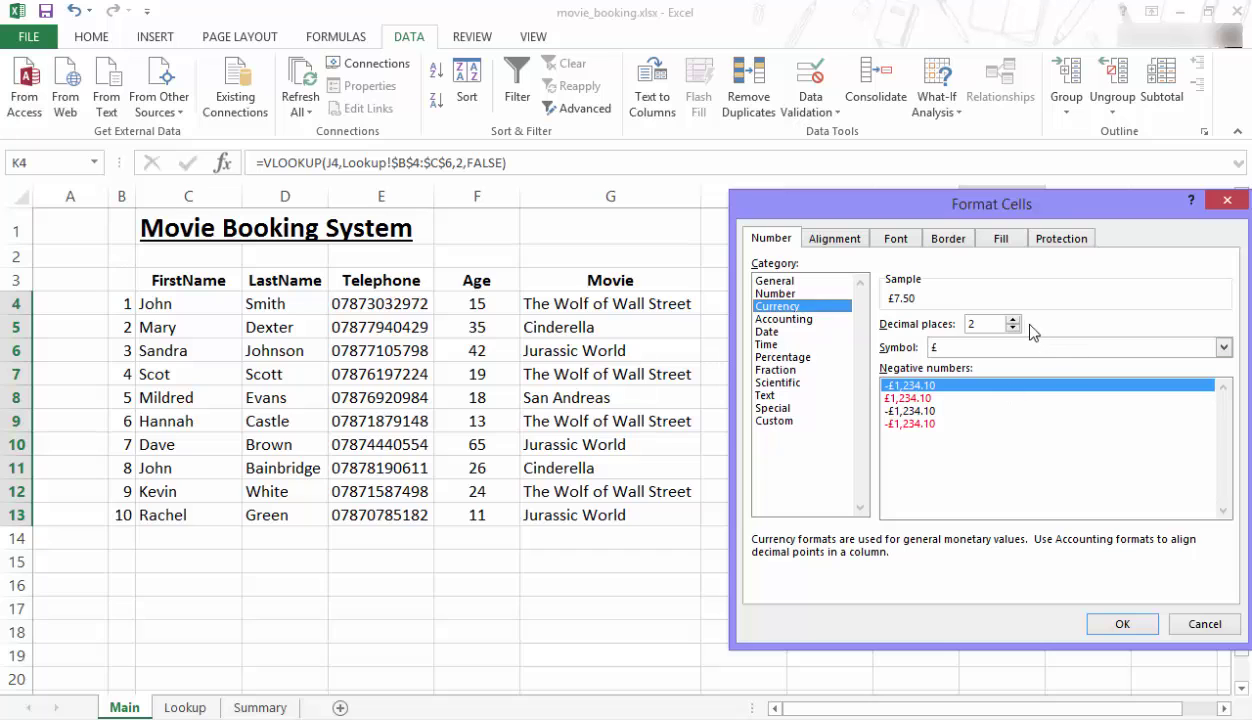
pyautogui.click(1122, 625)
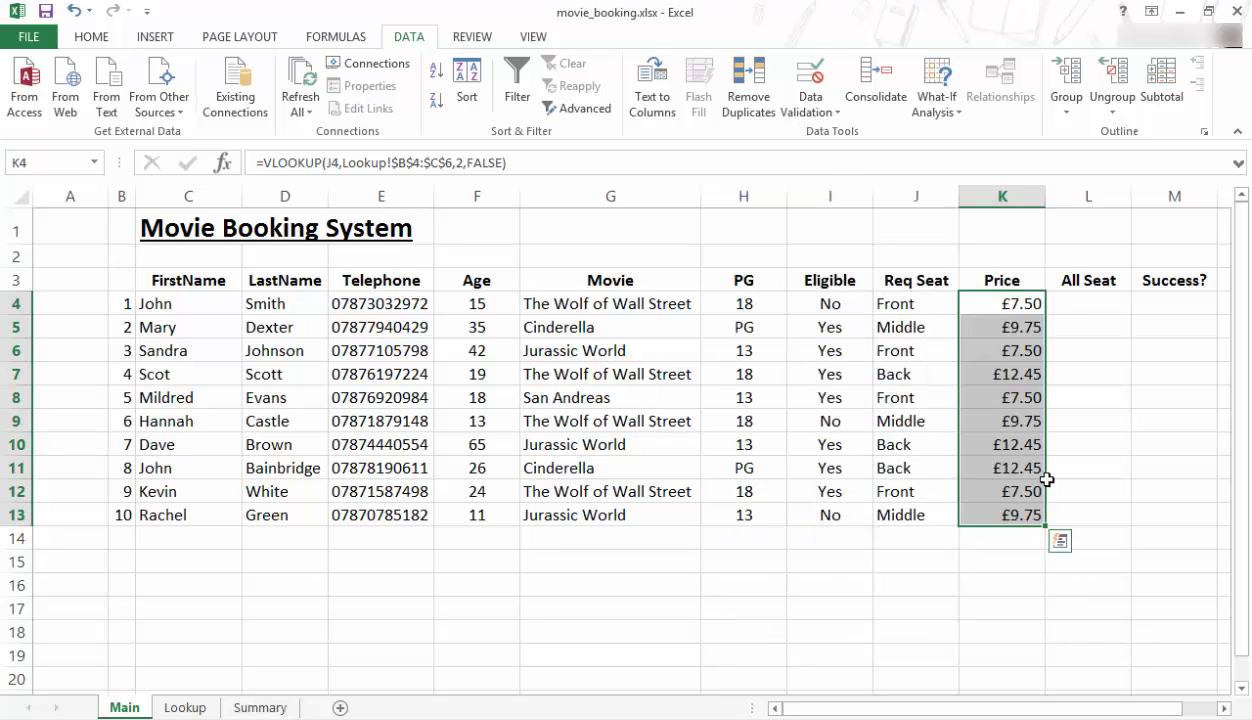
# - Add a "No ALL" entry in B8 beneath Sold Out in the Lookup sheet's Seating table
pyautogui.click(1088, 307)
pyautogui.hotkey('ctrl', 'pagedown')
pyautogui.hotkey('ctrl', 'pagedown')
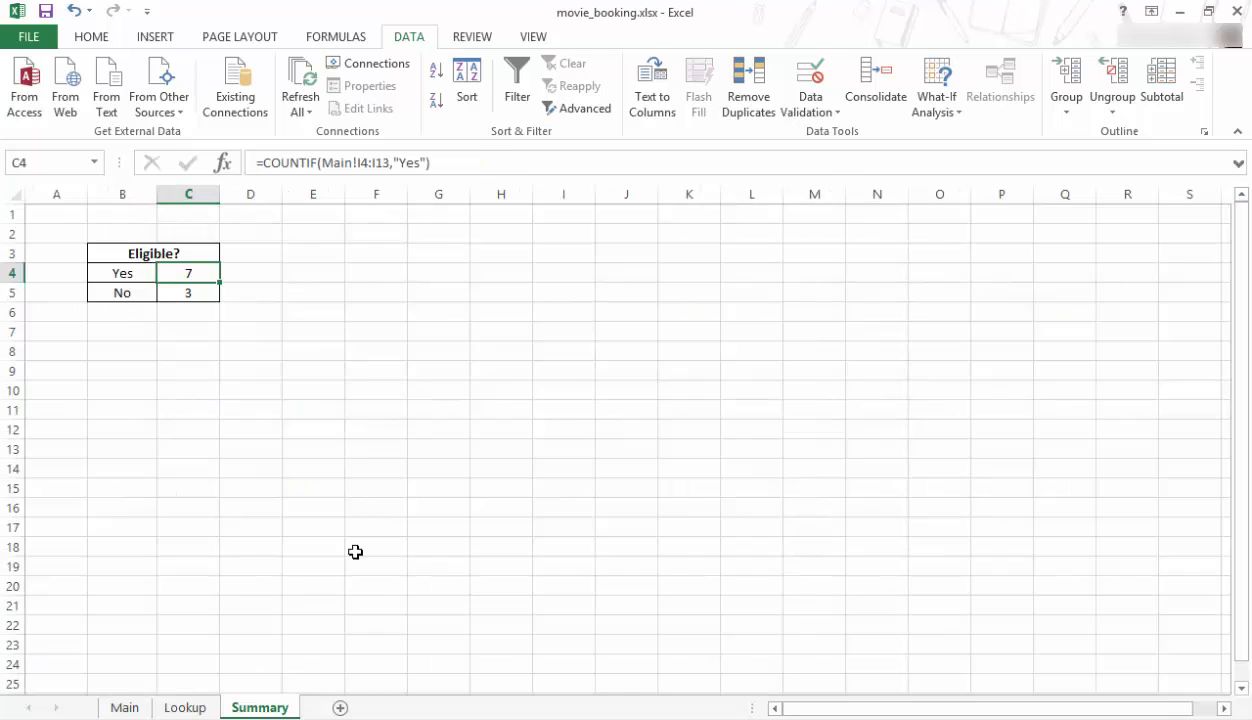
pyautogui.hotkey('ctrl', 'pageup')
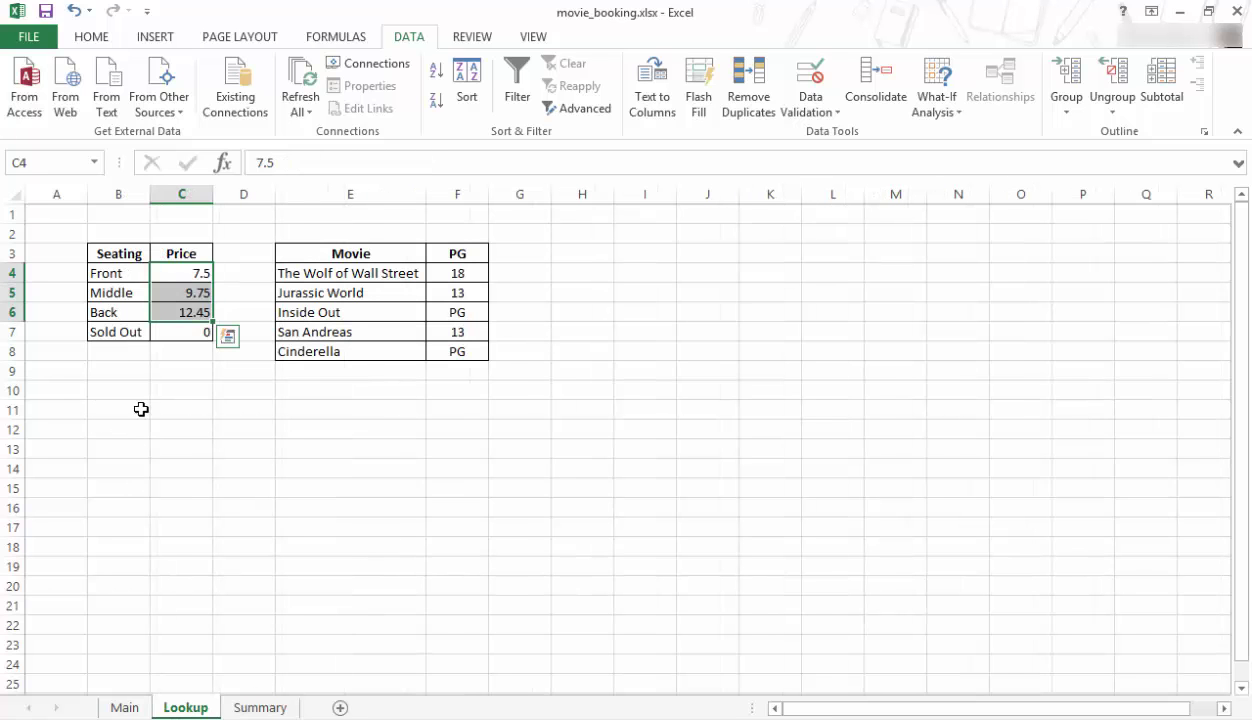
pyautogui.click(110, 354)
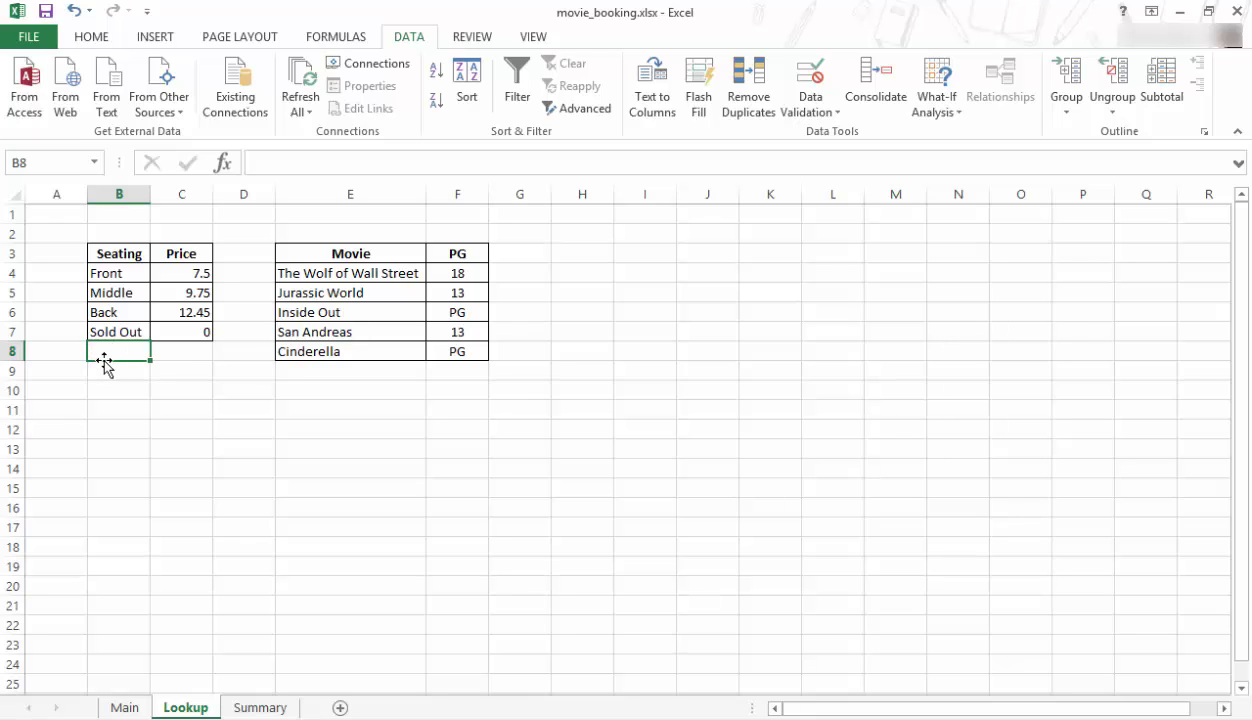
pyautogui.write('No ALL')
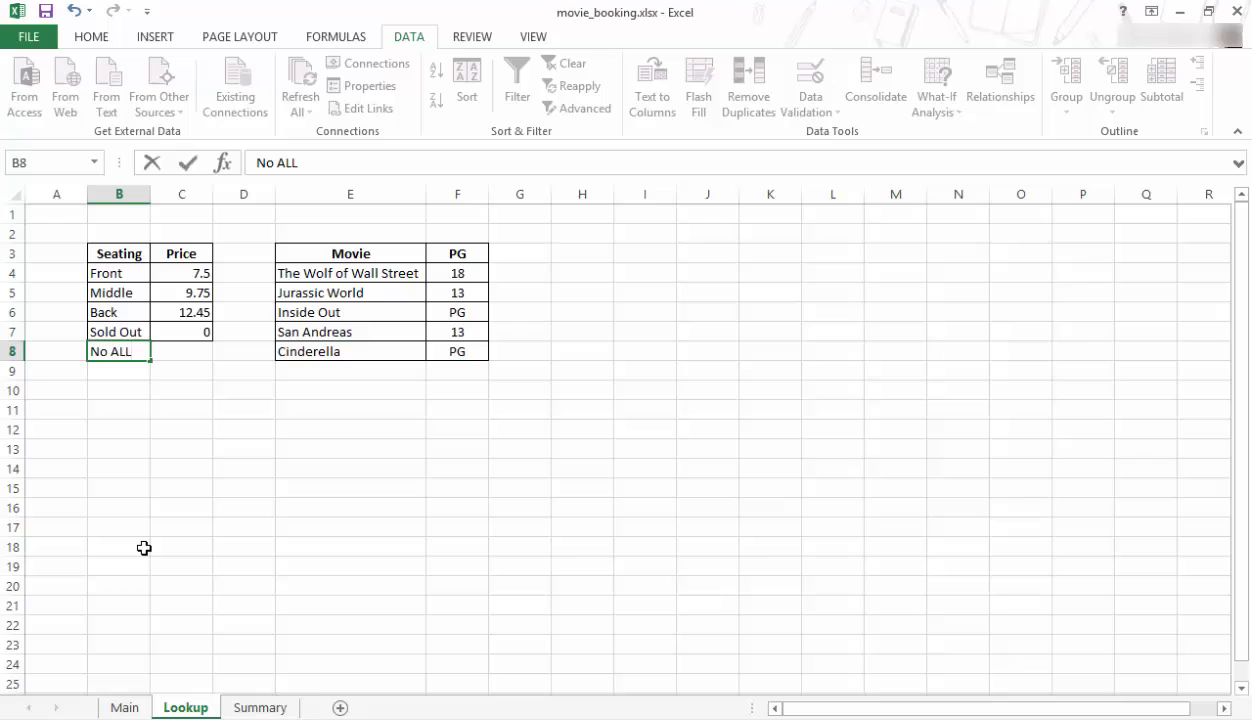
pyautogui.click(144, 548)
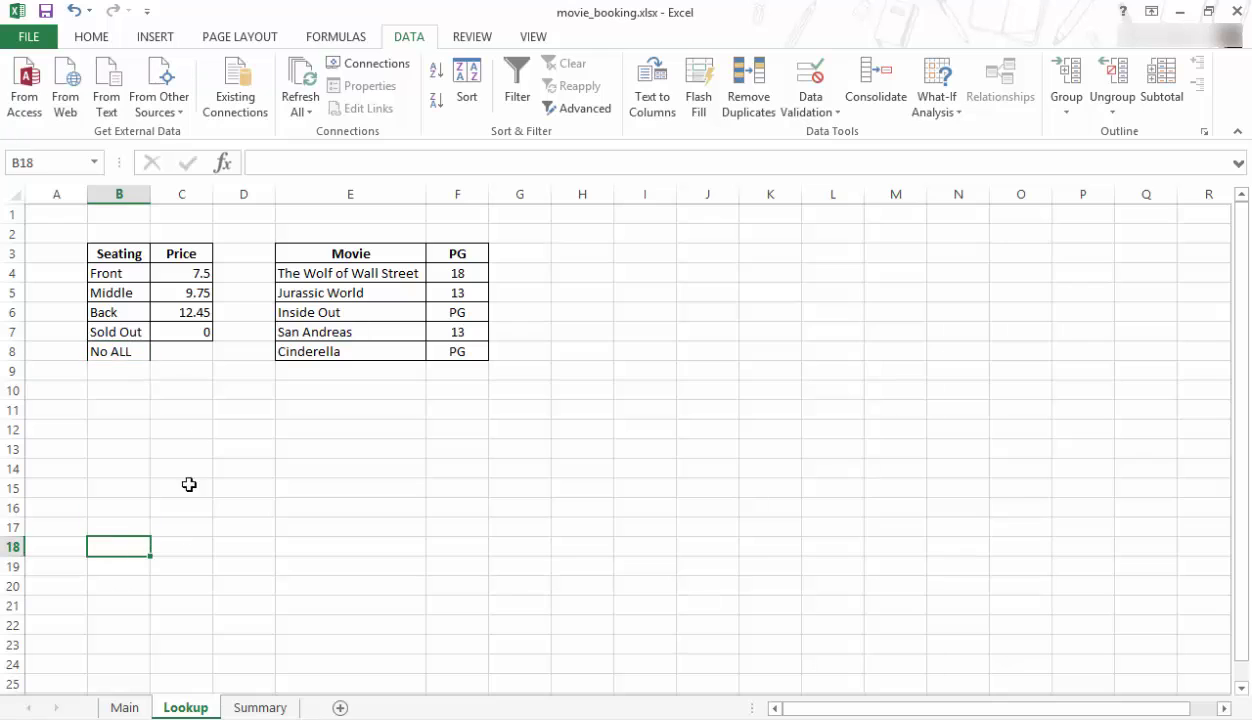
# - Apply all borders to B8:C8 on the Lookup sheet and return to the Main sheet
pyautogui.moveTo(120, 349); pyautogui.dragTo(173, 355)
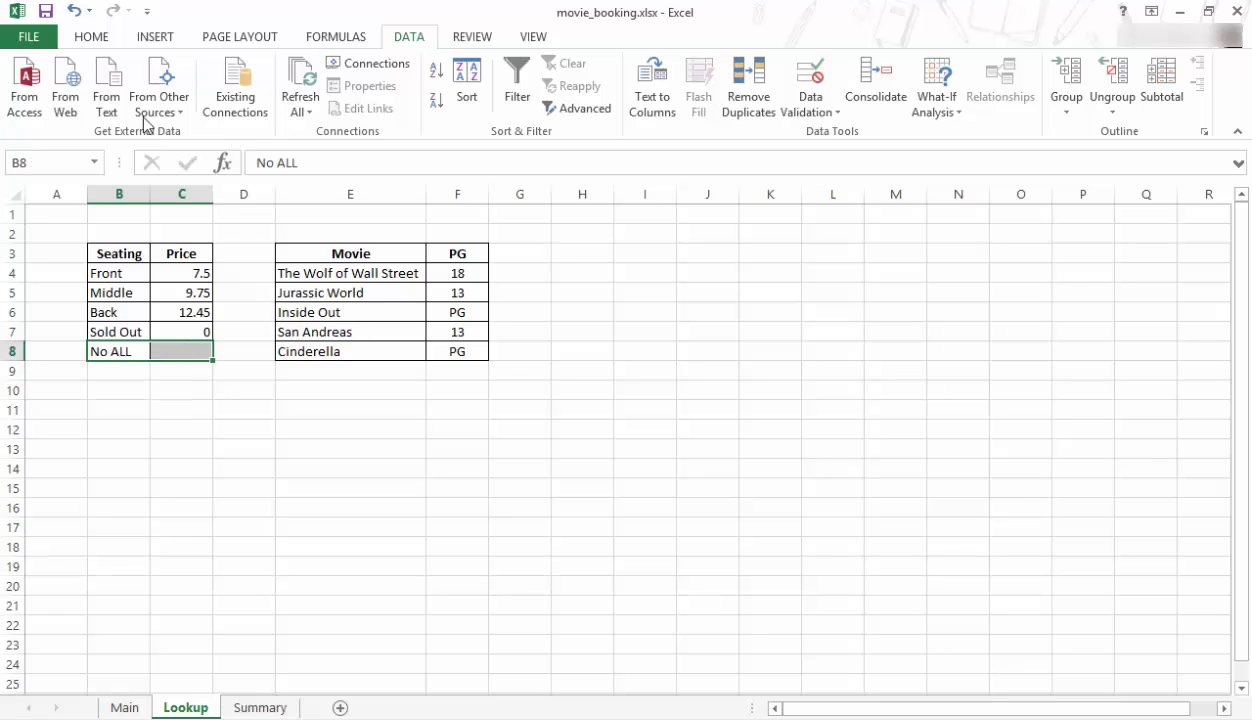
pyautogui.click(80, 37)
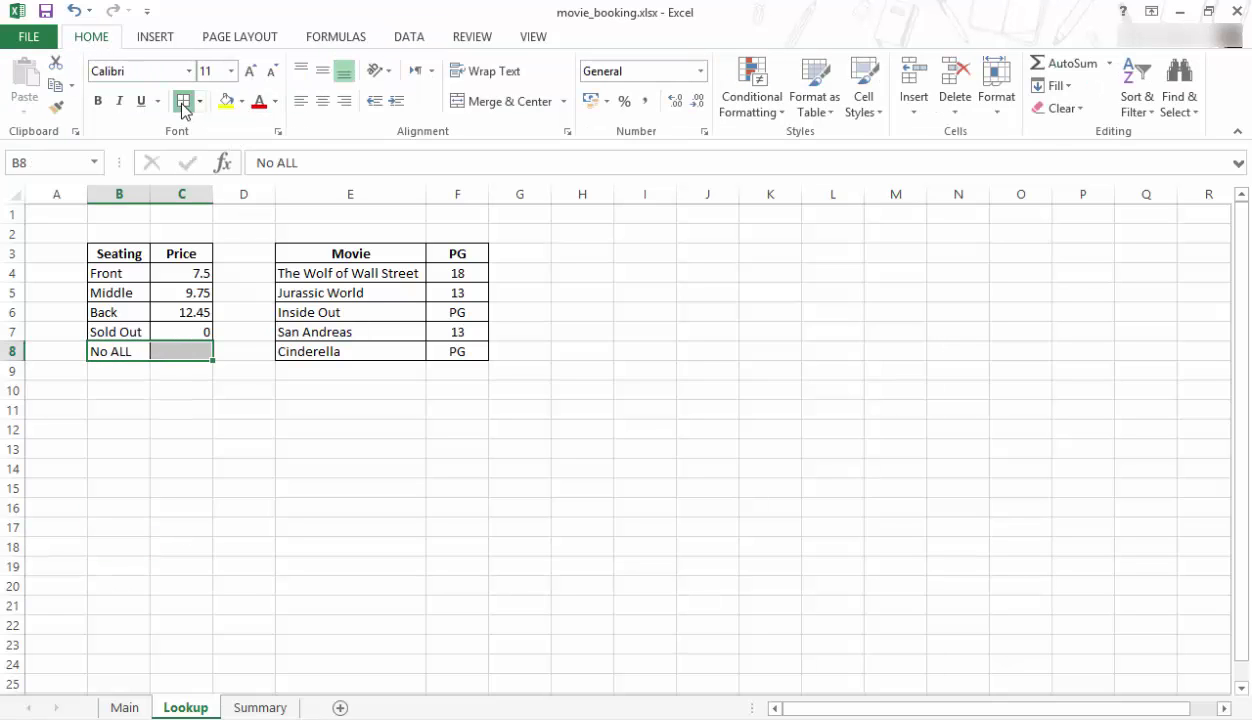
pyautogui.click(183, 103)
pyautogui.click(128, 447)
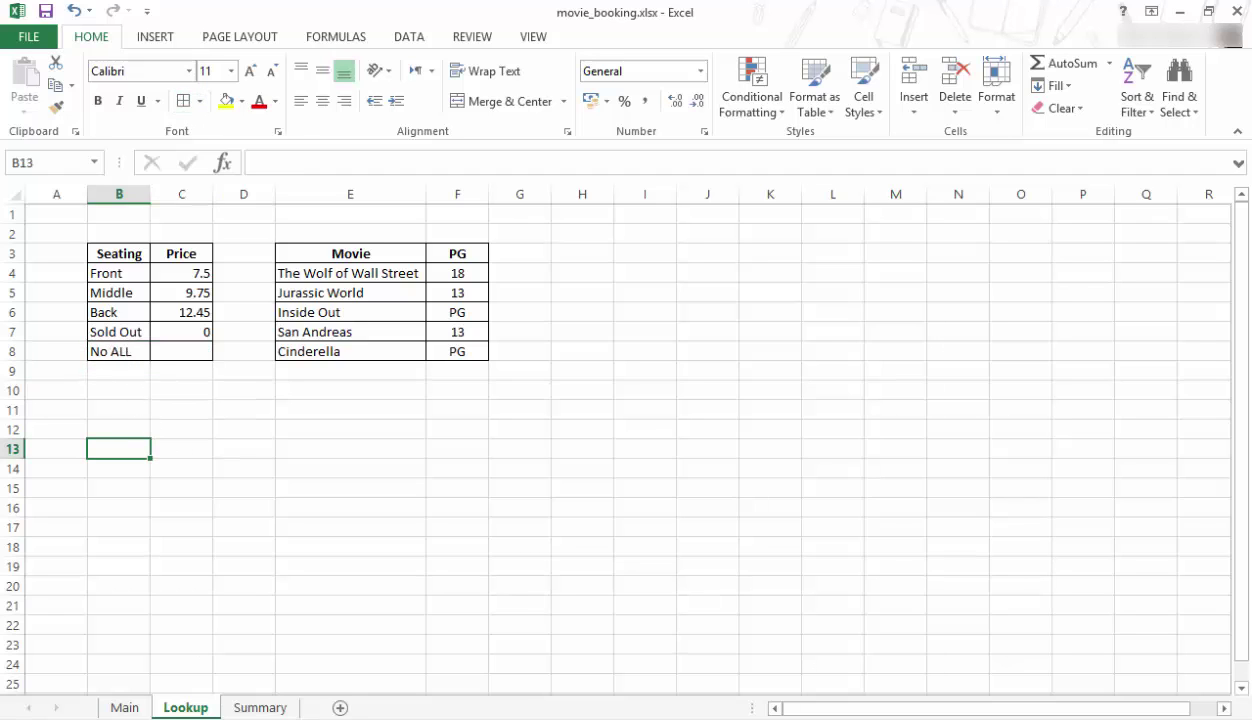
pyautogui.click(128, 707)
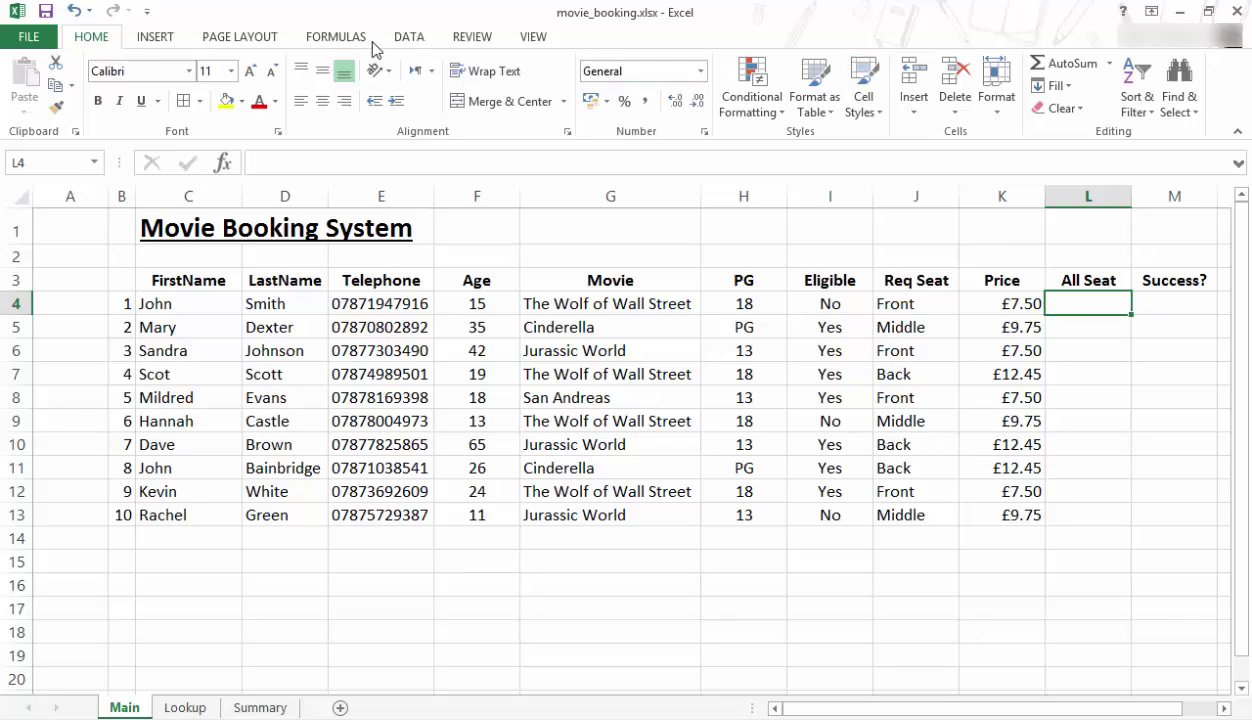
# - Add list validation to L4 using Lookup cells B4:B8 as the source, and fill it down to L13
pyautogui.click(409, 37)
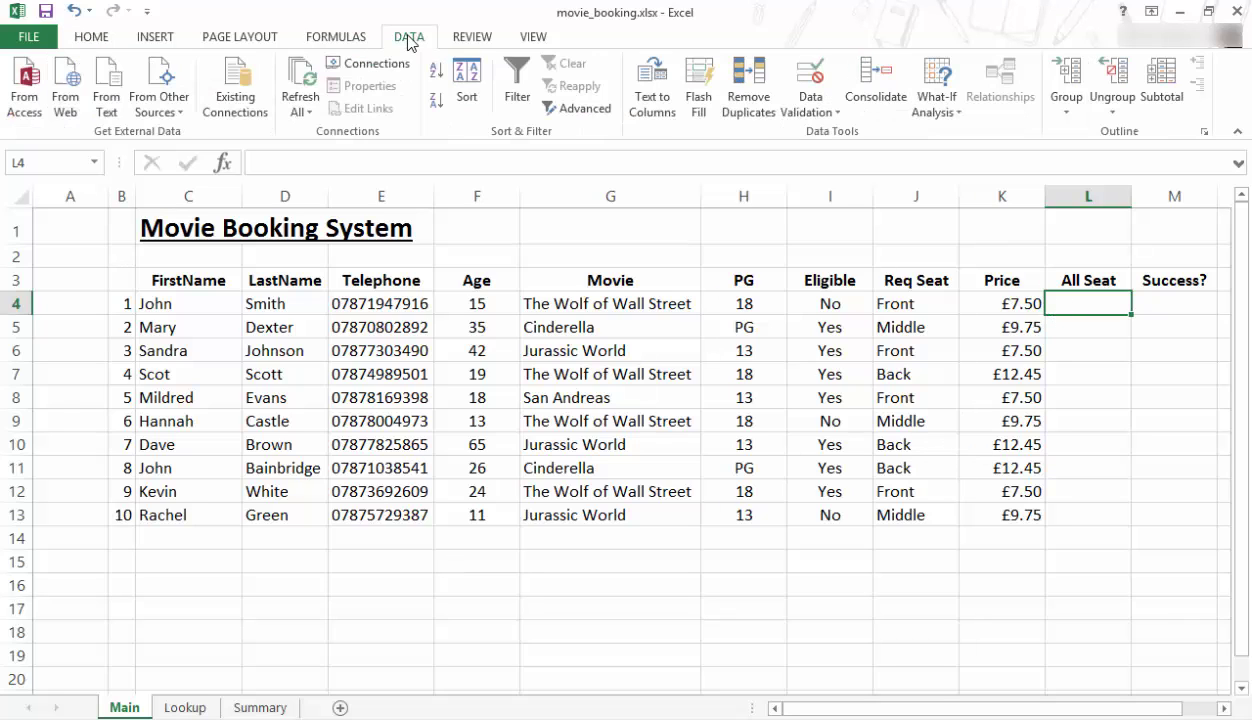
pyautogui.click(810, 112)
pyautogui.click(840, 133)
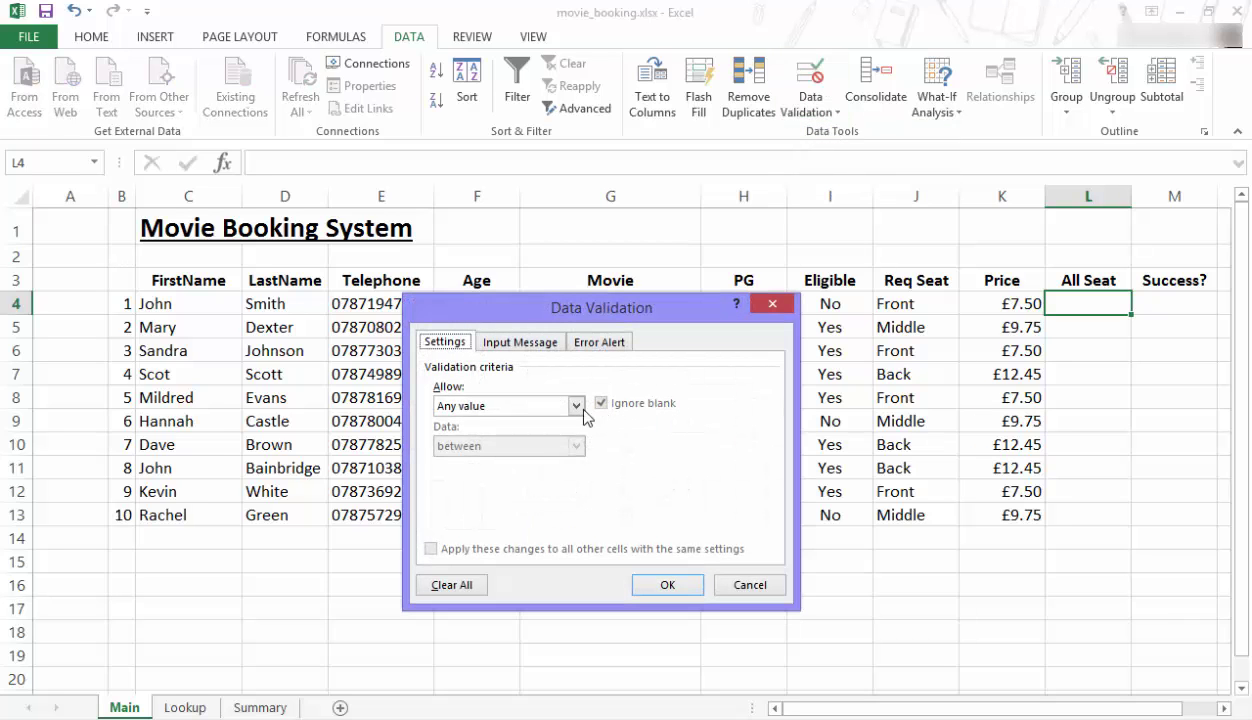
pyautogui.click(576, 405)
pyautogui.click(493, 462)
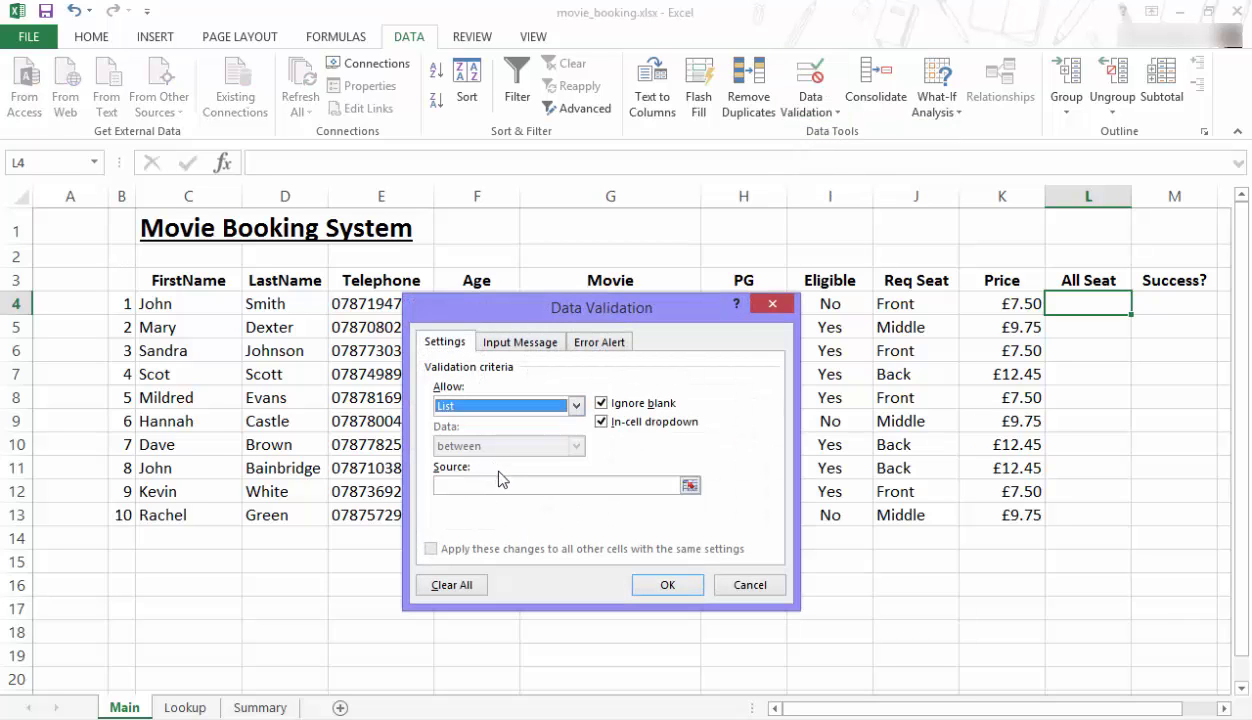
pyautogui.click(676, 484)
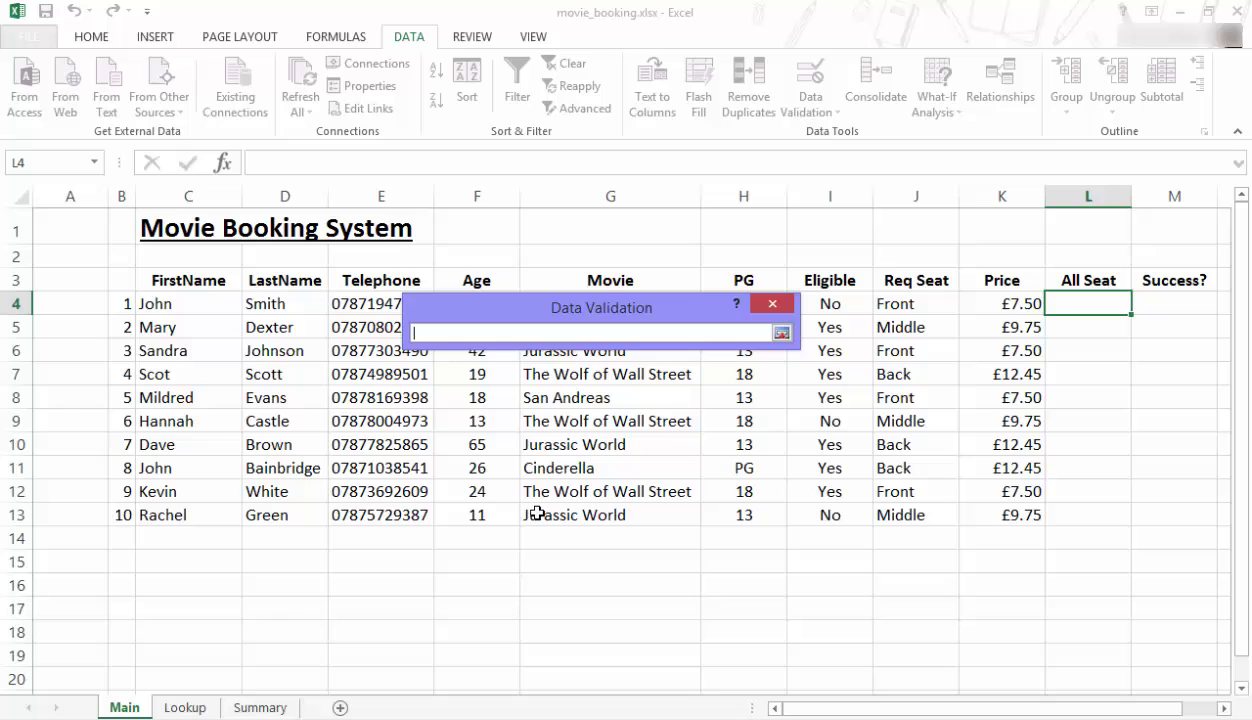
pyautogui.click(185, 707)
pyautogui.moveTo(109, 276); pyautogui.dragTo(116, 358)
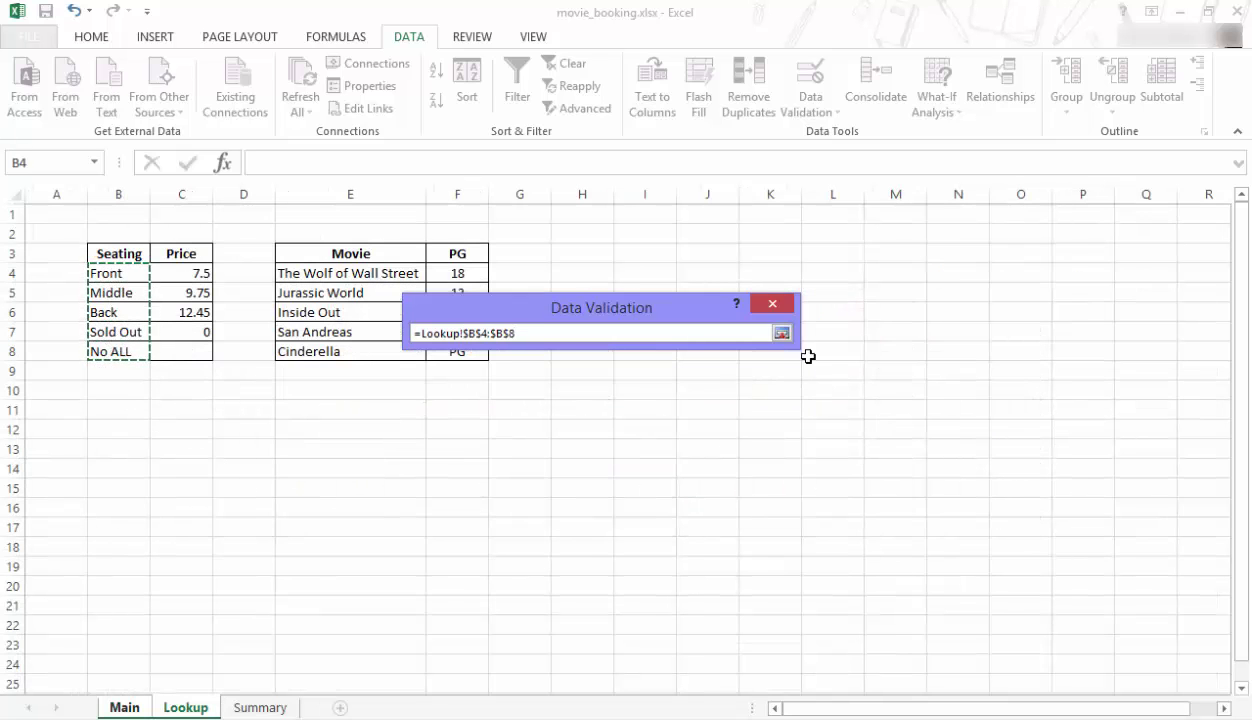
pyautogui.click(781, 333)
pyautogui.click(640, 580)
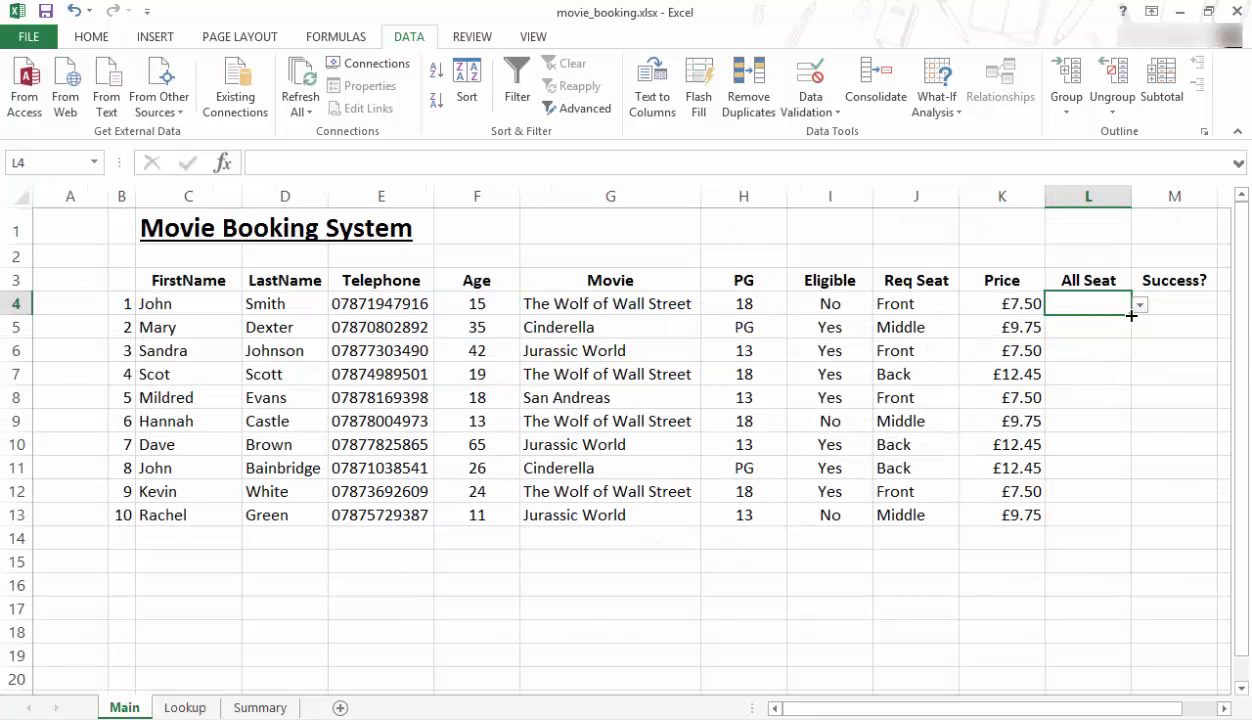
pyautogui.moveTo(1131, 314); pyautogui.dragTo(1110, 520)
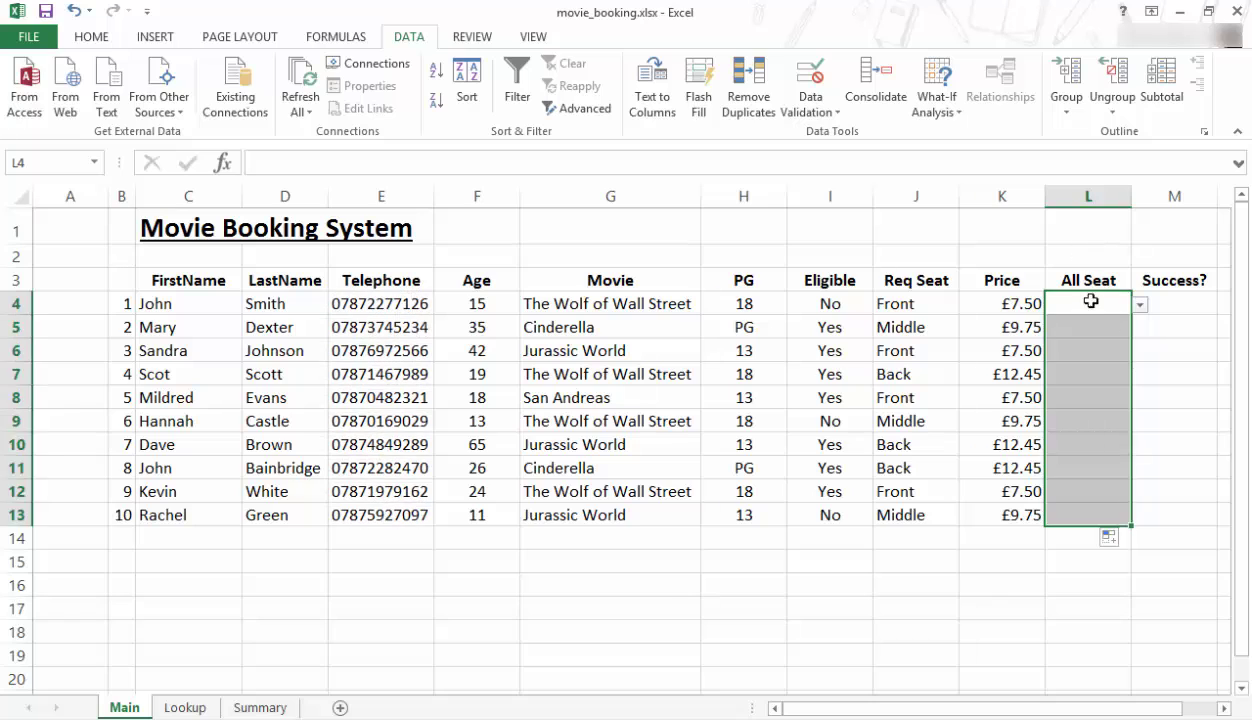
# - Allocate the first three seats in the All Seat column: No ALL in L4, Middle in L5 and Front in L6
pyautogui.click(1100, 299)
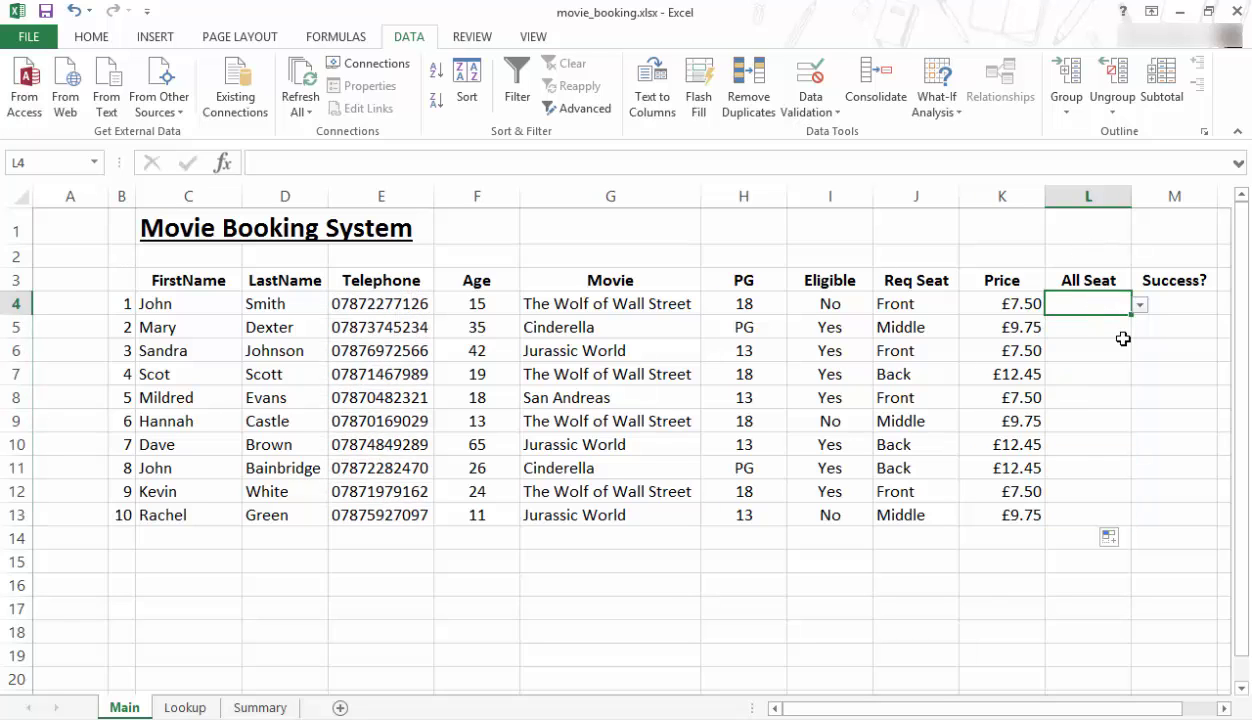
pyautogui.click(1140, 305)
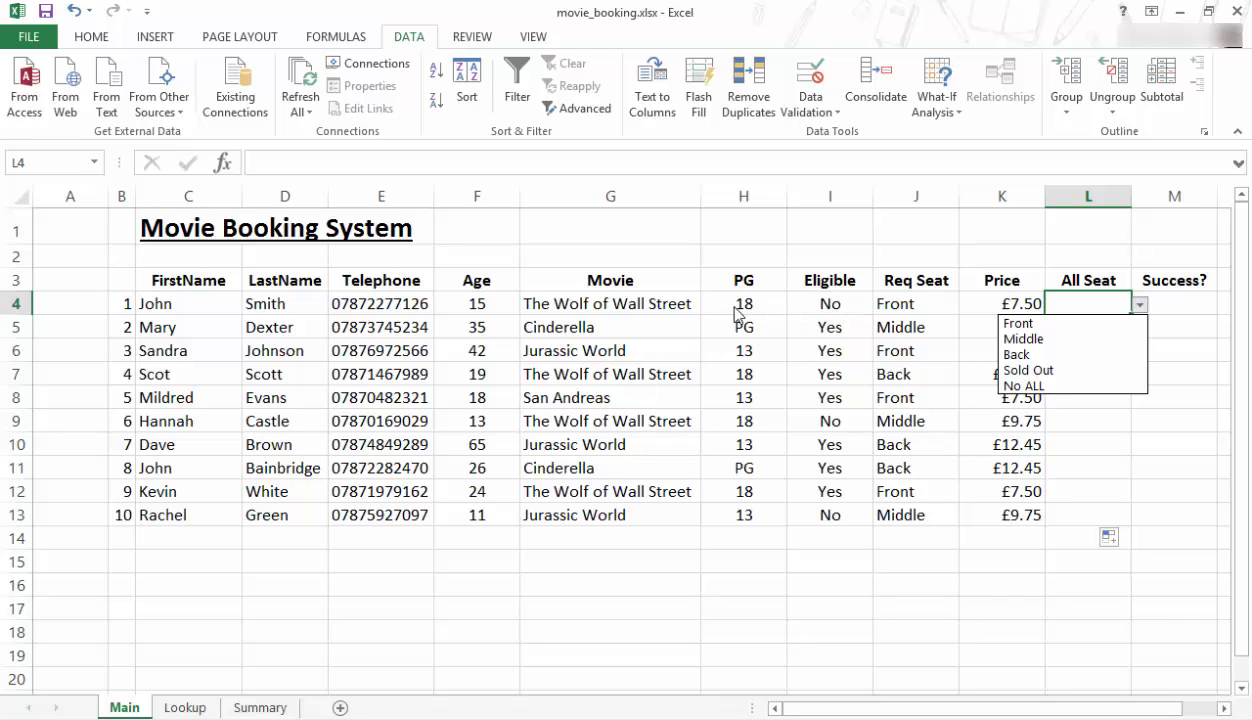
pyautogui.click(1025, 386)
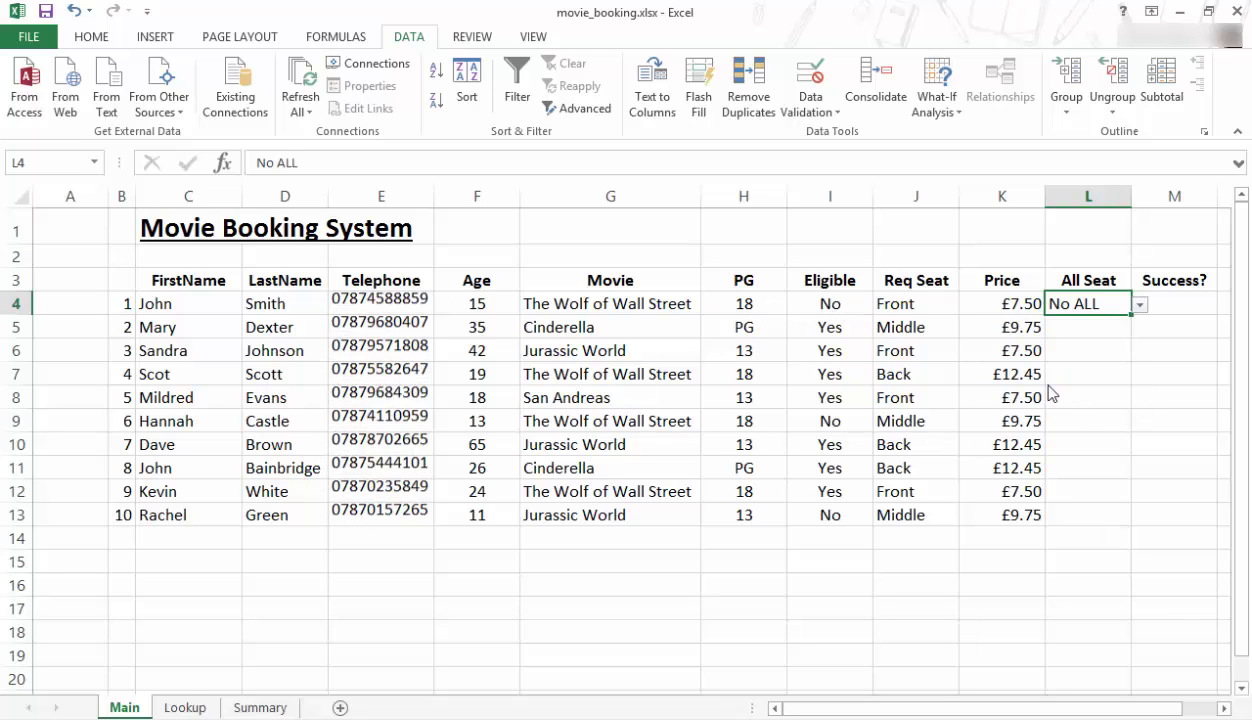
pyautogui.click(1100, 329)
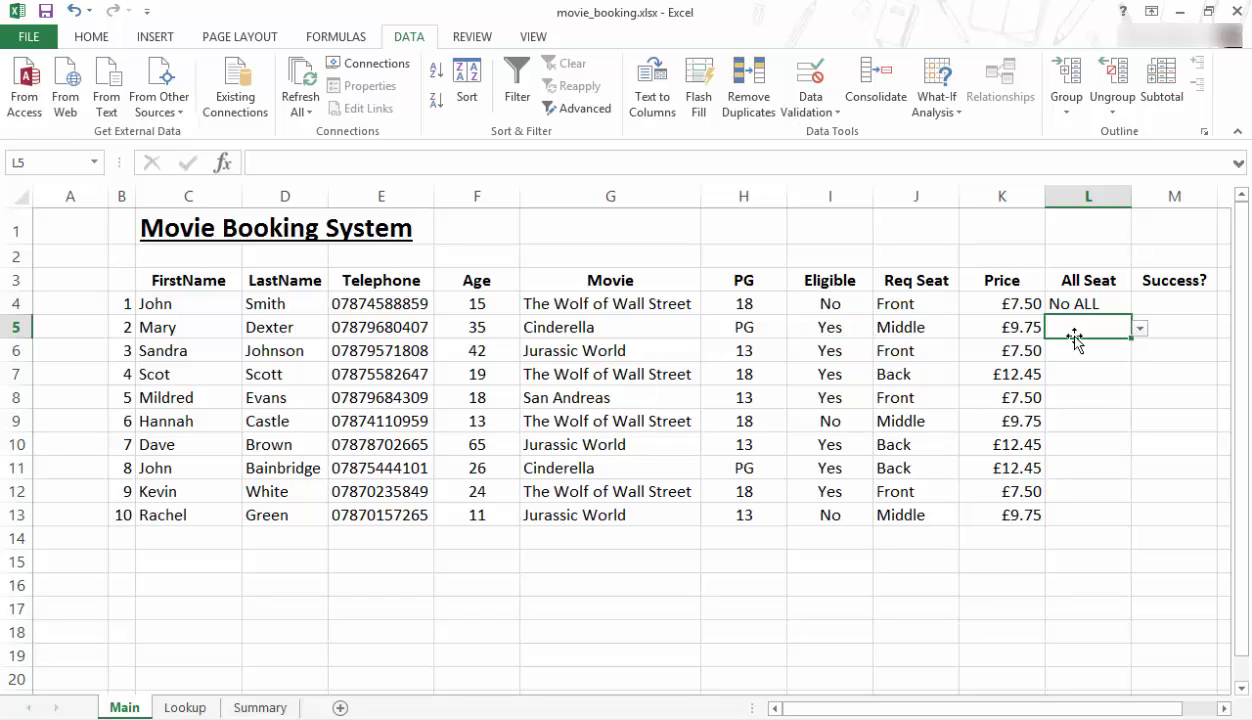
pyautogui.click(1139, 328)
pyautogui.click(1065, 363)
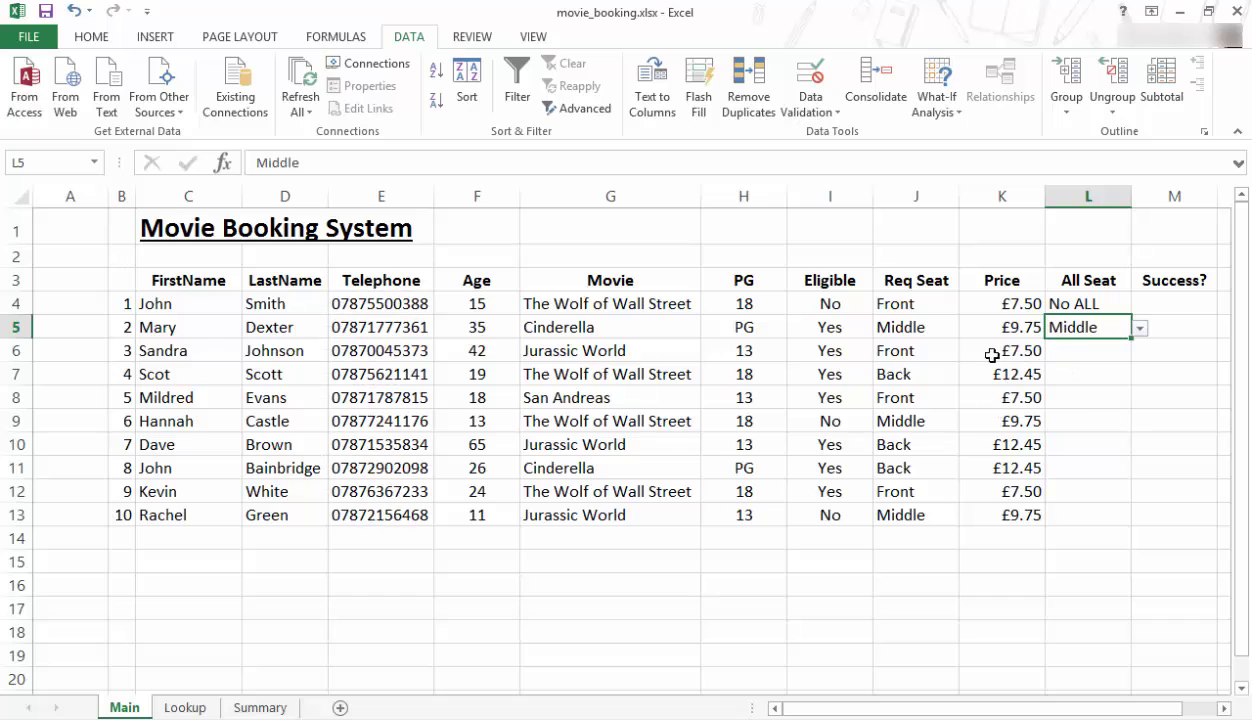
pyautogui.click(943, 351)
pyautogui.click(1090, 356)
pyautogui.write('Front')
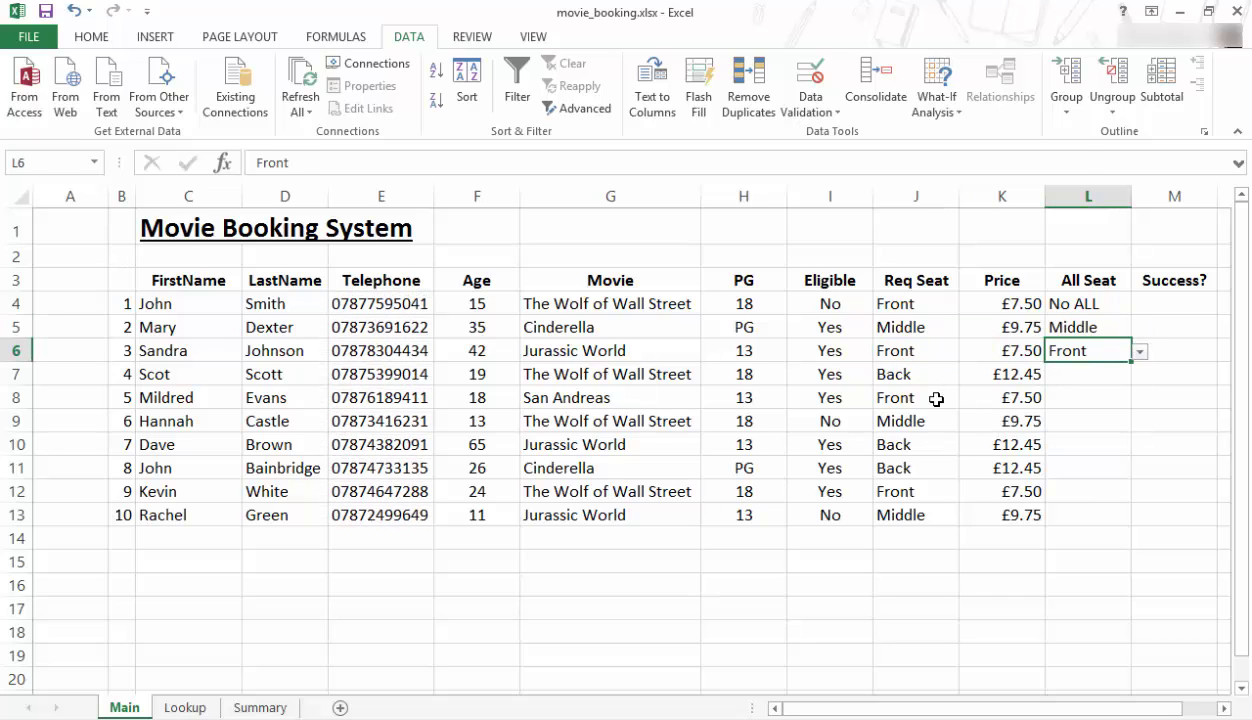
# - Choose Front as the allocated seat in both L7 and L8
pyautogui.click(1080, 373)
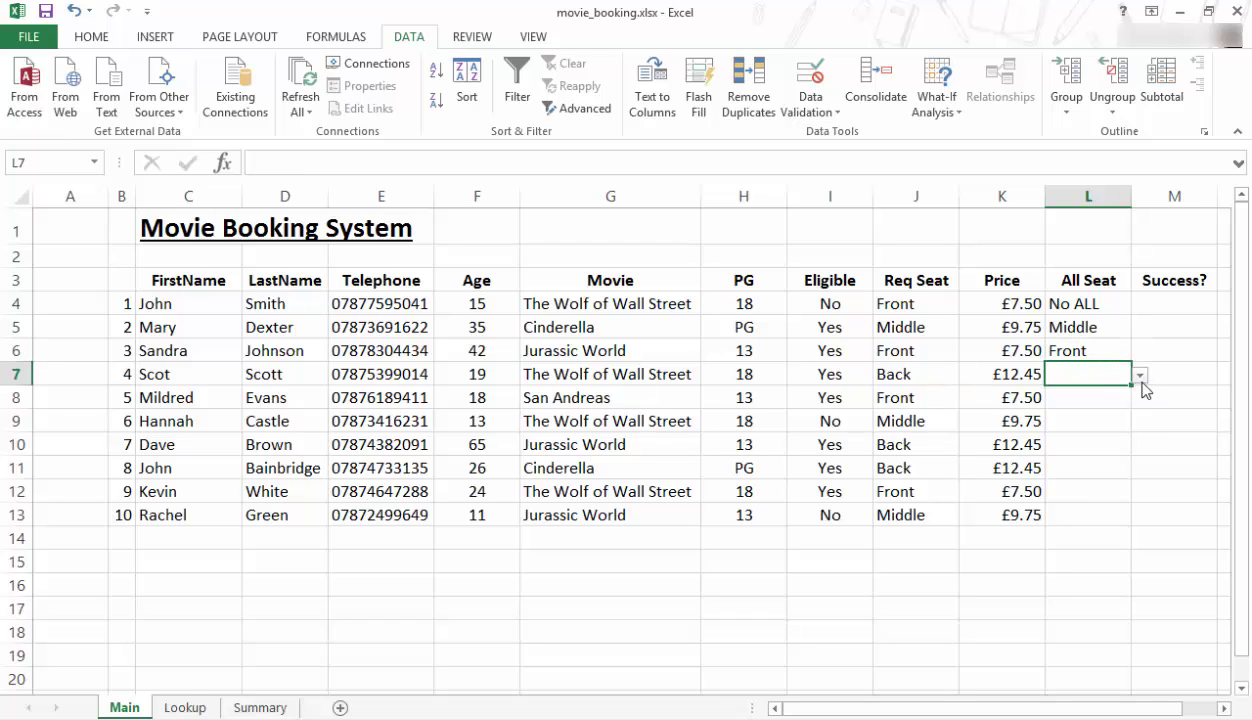
pyautogui.click(1140, 376)
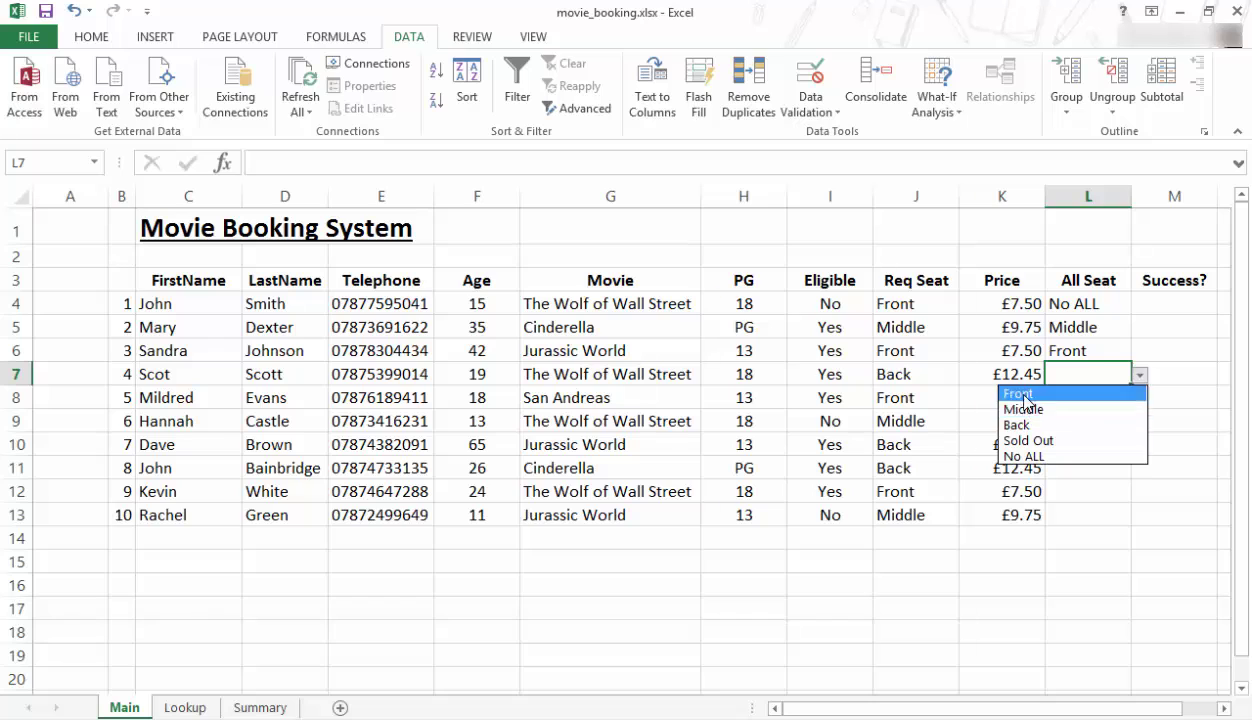
pyautogui.click(1020, 394)
pyautogui.click(1113, 400)
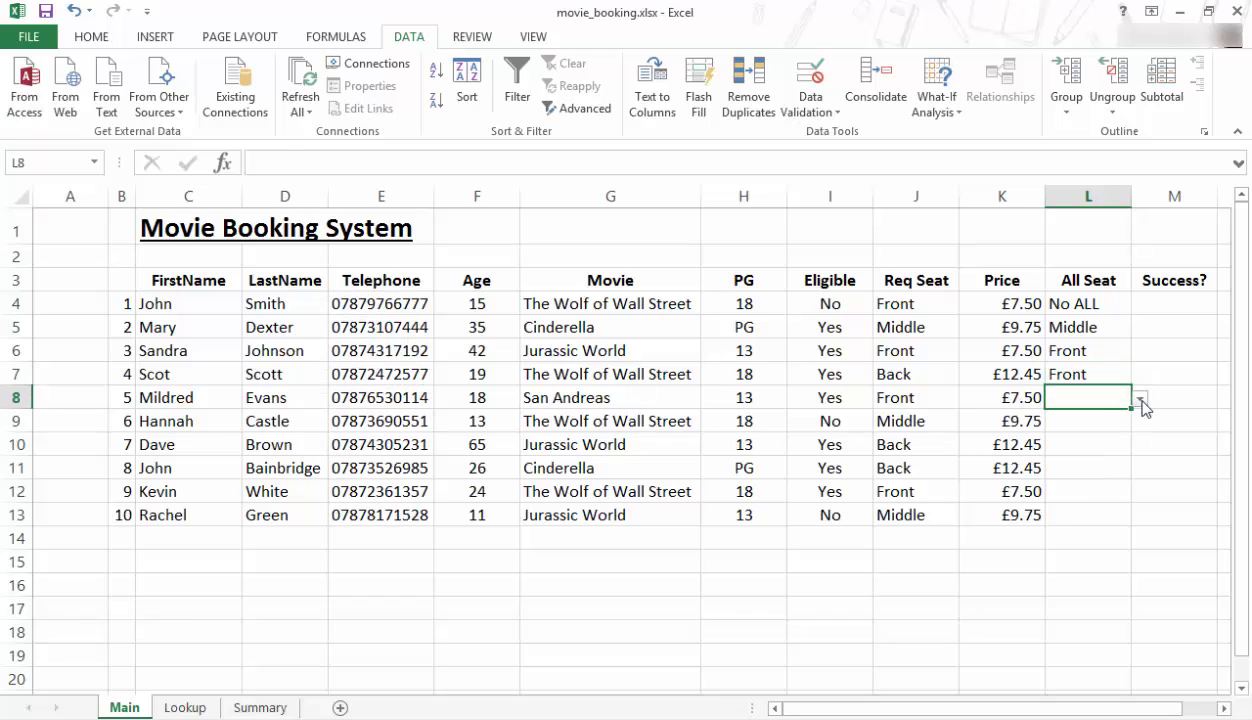
pyautogui.click(1141, 400)
pyautogui.click(1079, 418)
# - Choose Back as the allocated seat in L9
pyautogui.click(1110, 422)
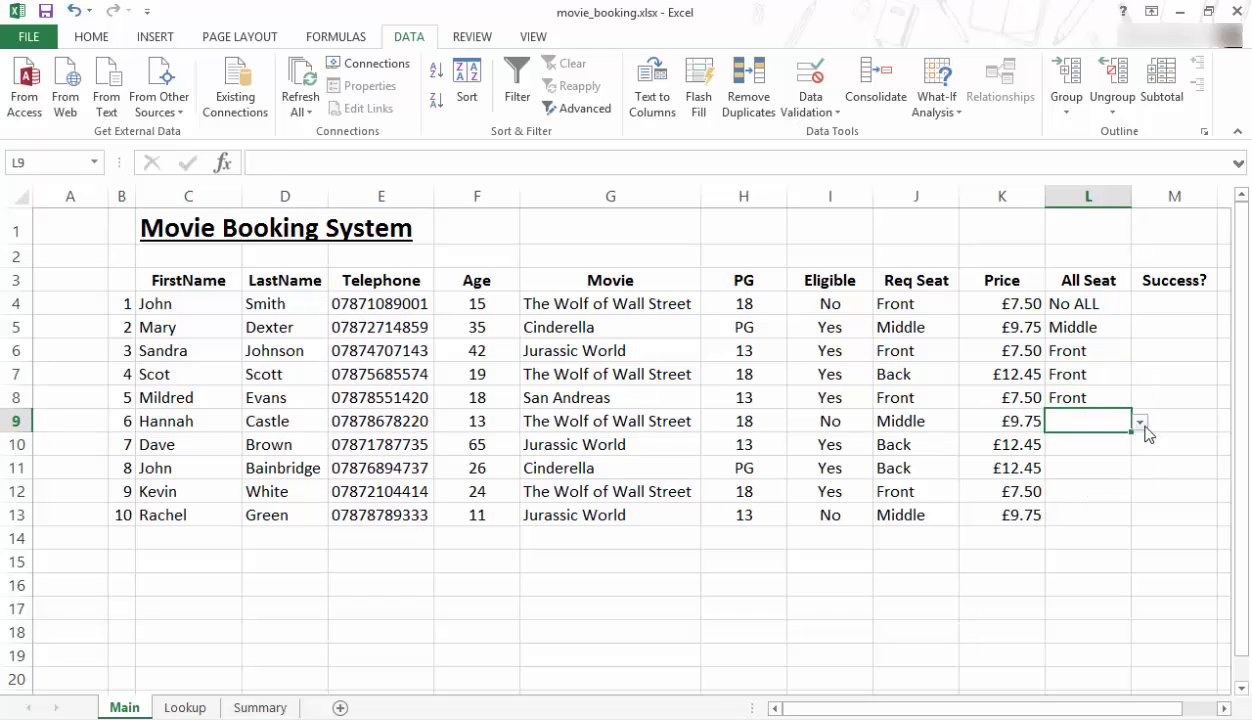
pyautogui.click(1141, 424)
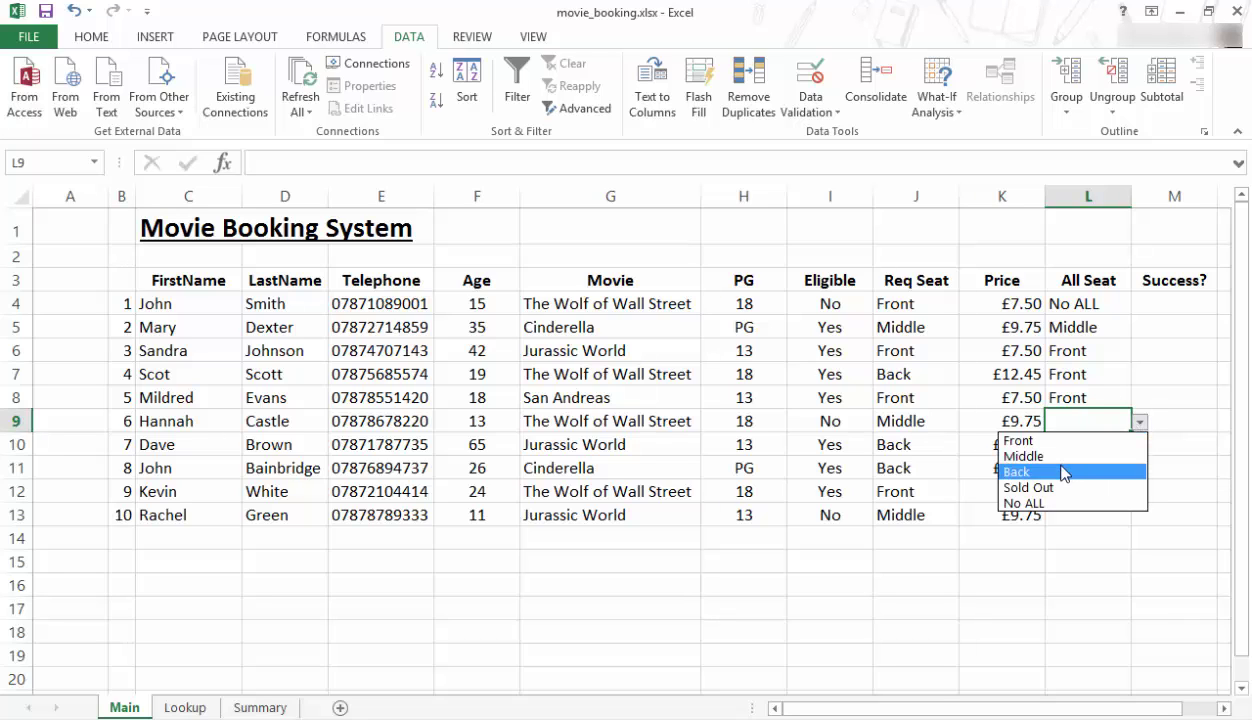
pyautogui.click(1064, 472)
# - Choose Back as the allocated seat in L10 and change the allocated seat in L9 to No ALL
pyautogui.click(1076, 446)
pyautogui.click(1141, 447)
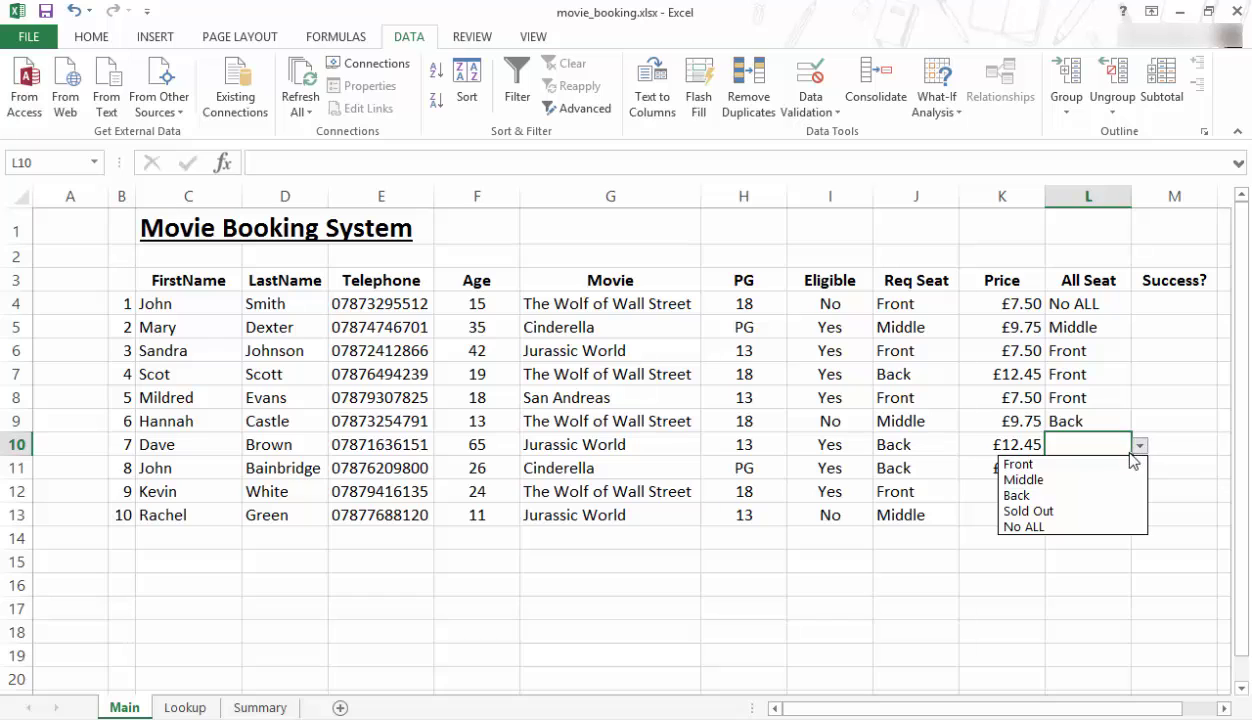
pyautogui.click(1062, 496)
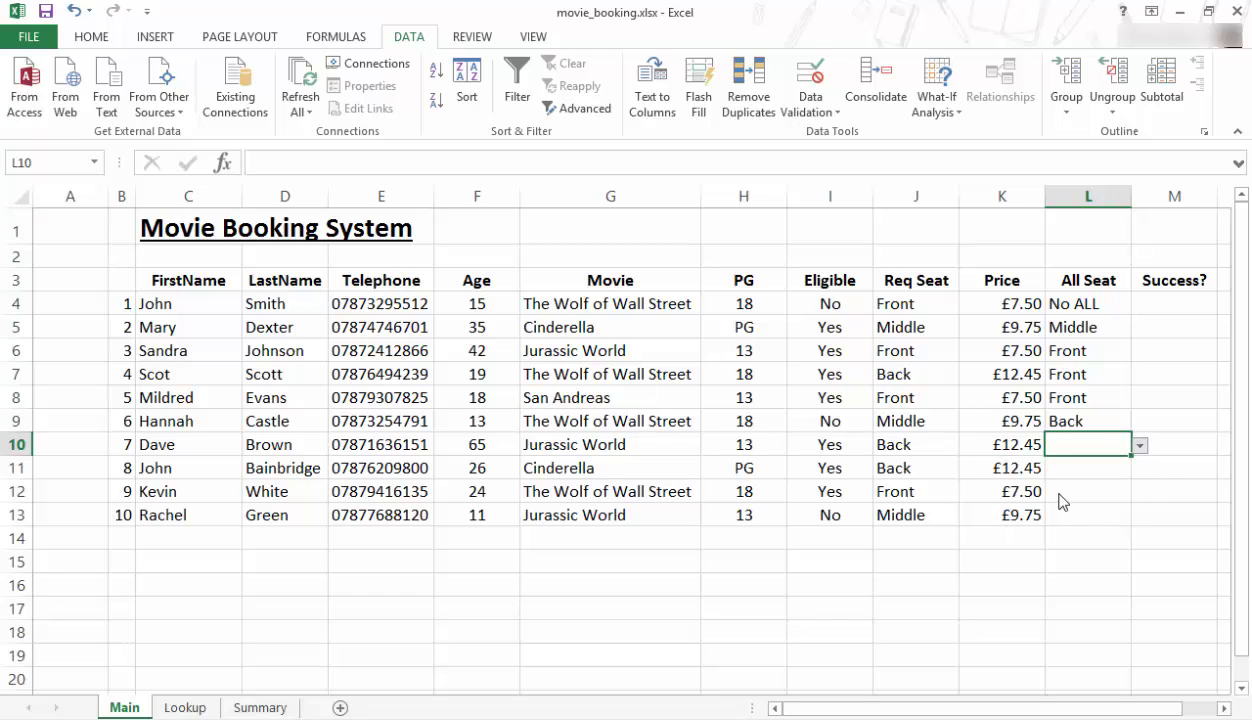
pyautogui.click(828, 419)
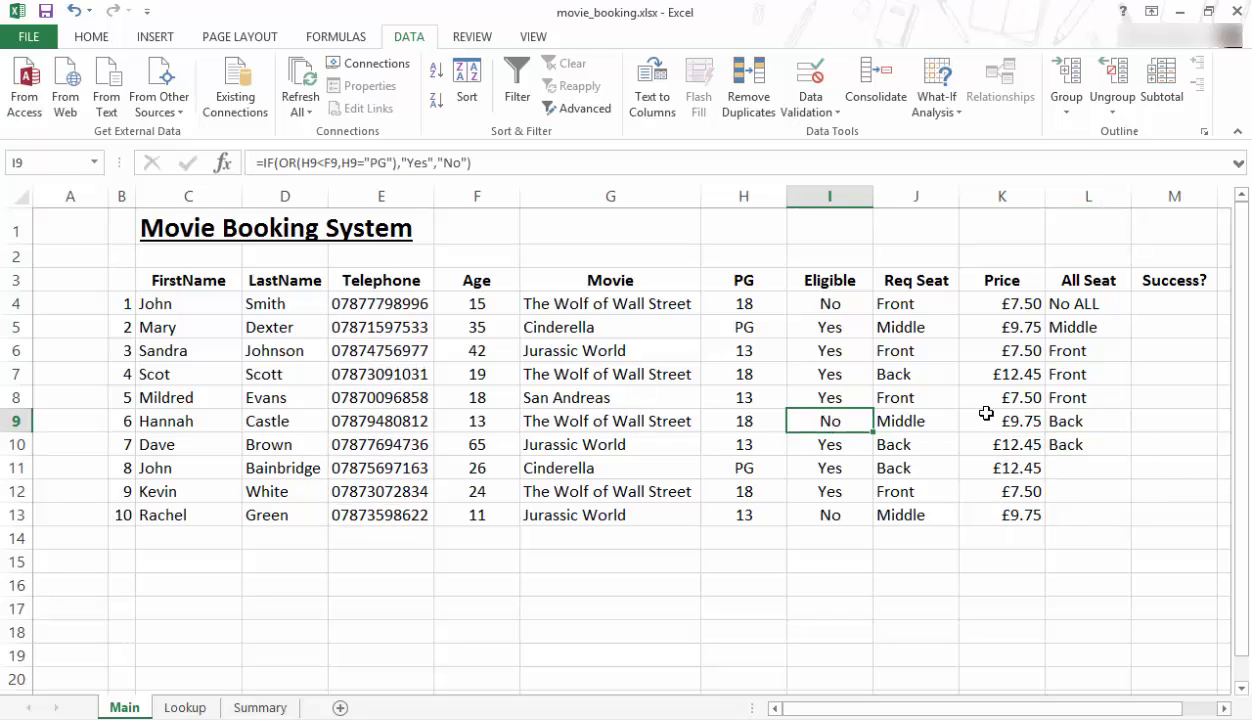
pyautogui.click(1070, 421)
pyautogui.click(1140, 424)
pyautogui.click(1056, 503)
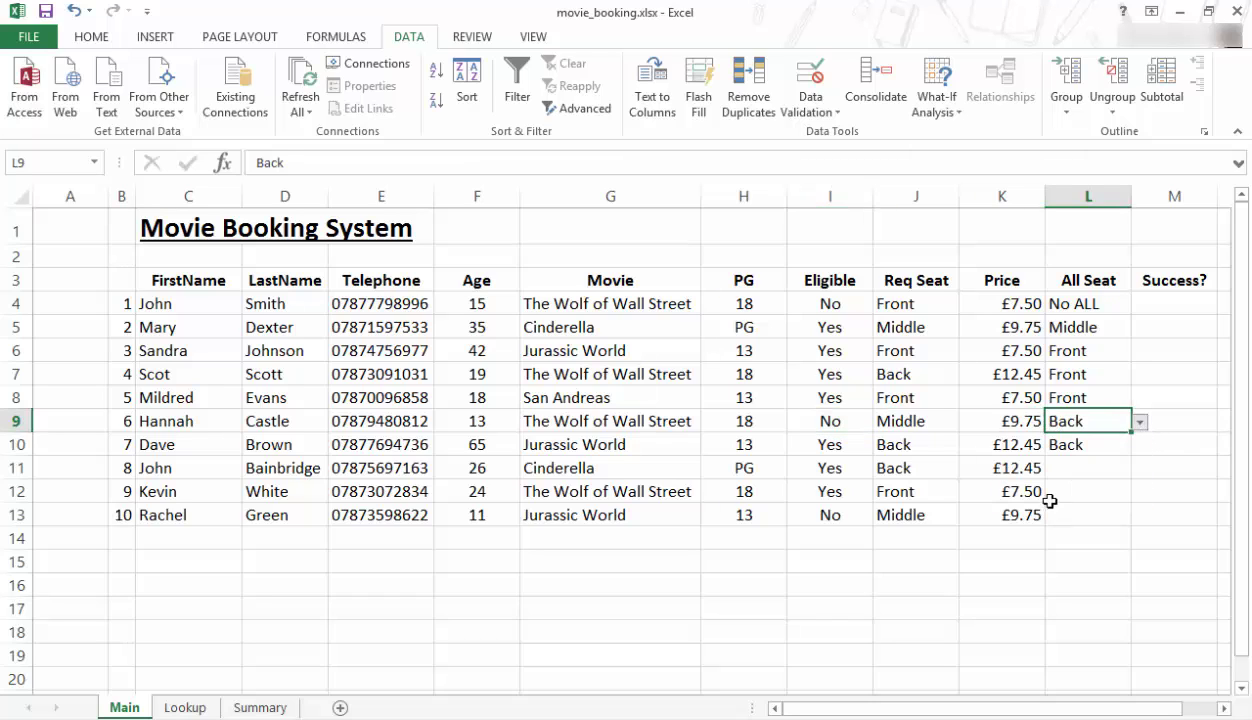
# - Complete the All Seat column with No ALL in L13 and Front in both L12 and L11
pyautogui.click(1100, 512)
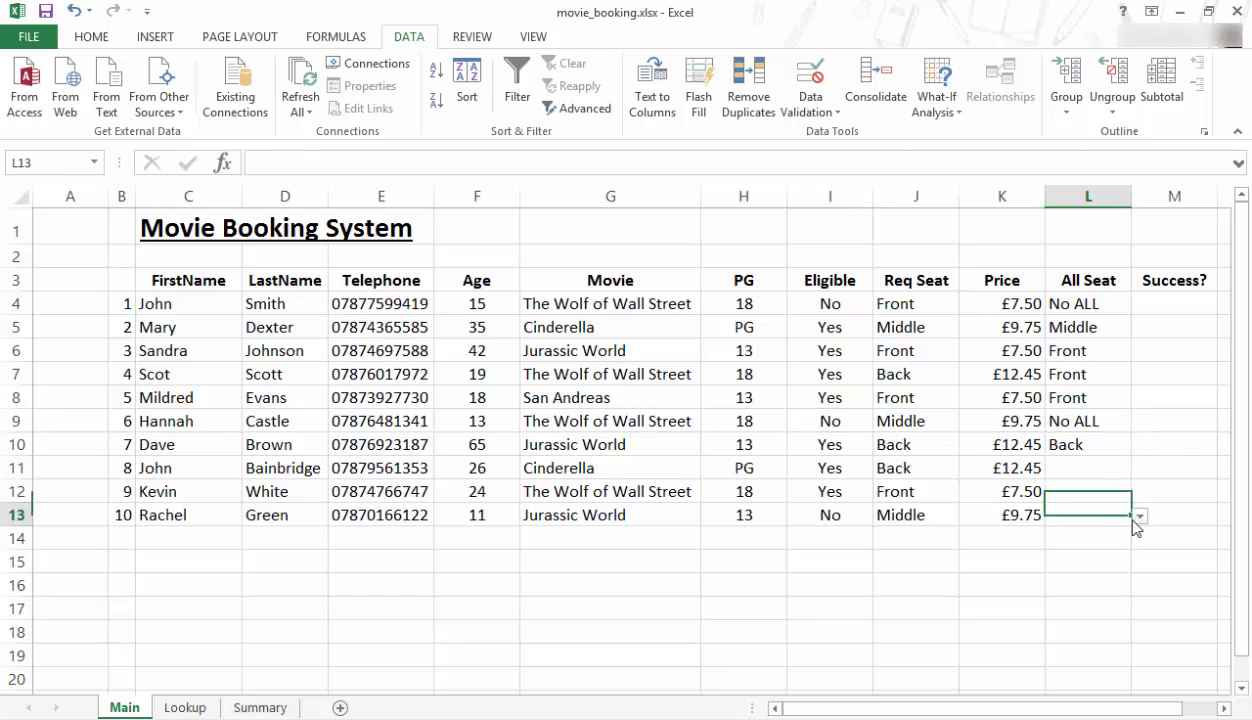
pyautogui.click(1140, 515)
pyautogui.click(1068, 595)
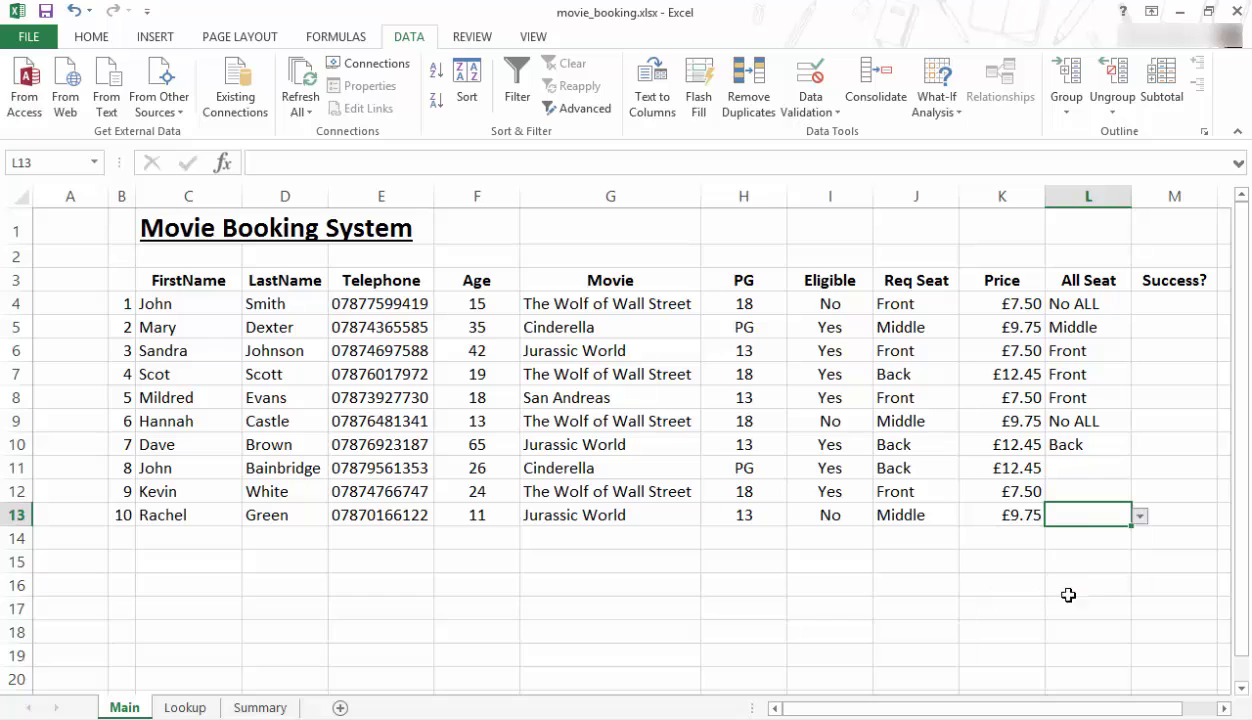
pyautogui.click(1088, 492)
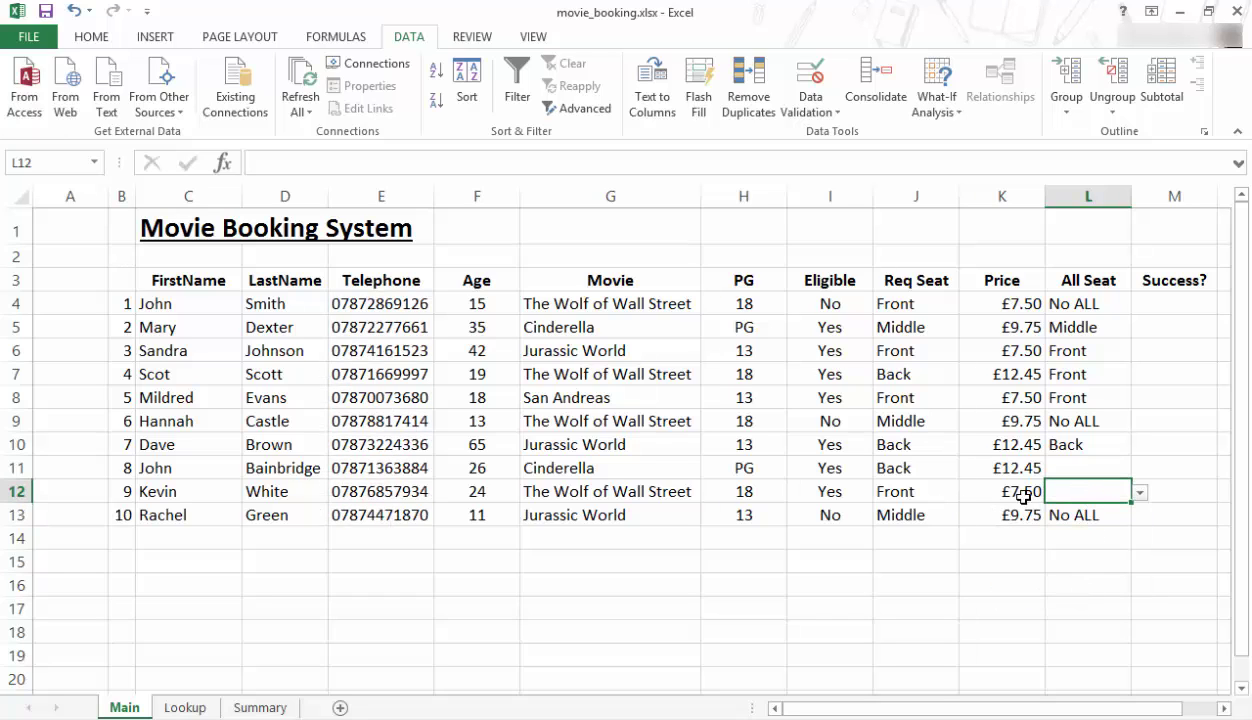
pyautogui.click(1139, 493)
pyautogui.click(1060, 511)
pyautogui.click(1084, 466)
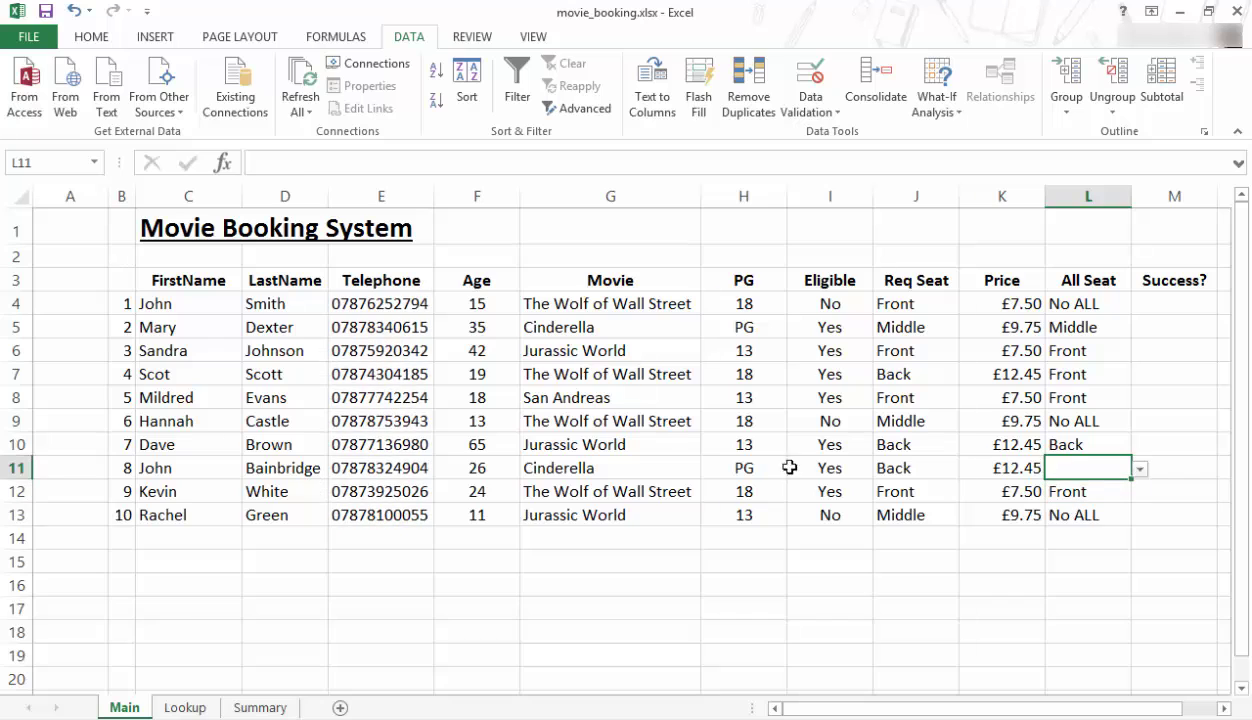
pyautogui.click(1139, 469)
pyautogui.click(1064, 489)
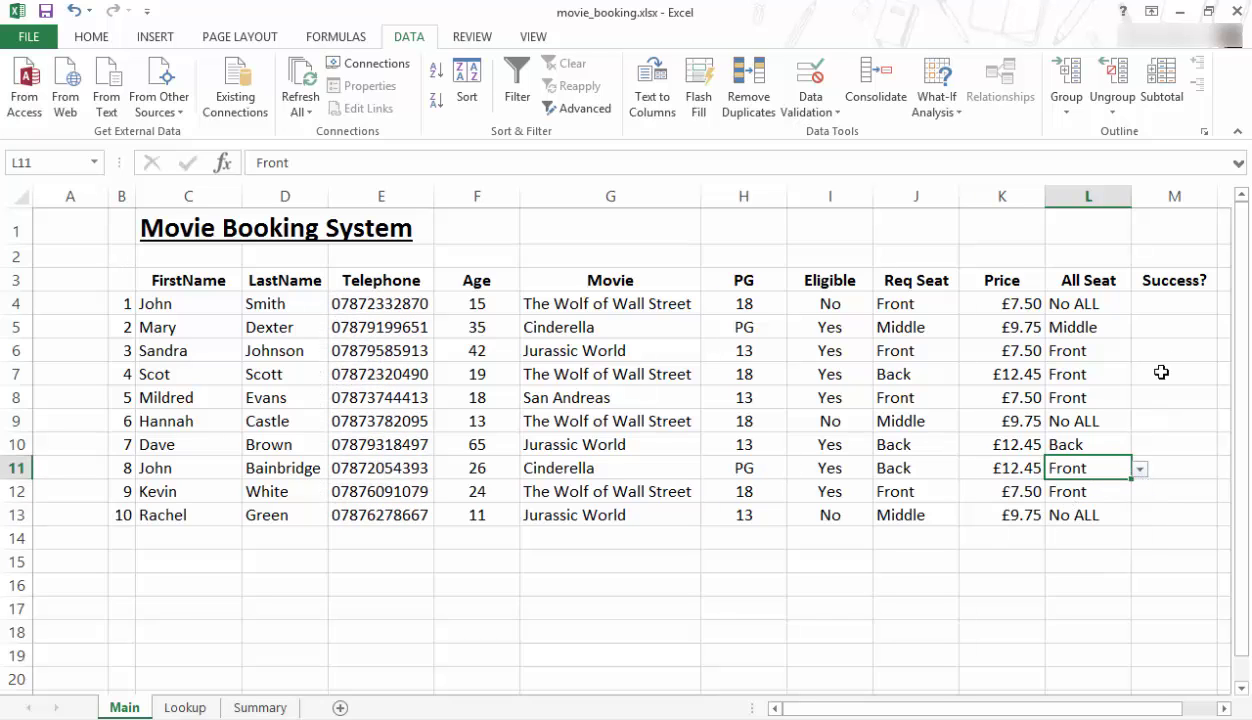
# - Compare the All Seat entries in L4, L9 and L13 with the Eligible values in I4, I9 and I13
pyautogui.click(1154, 305)
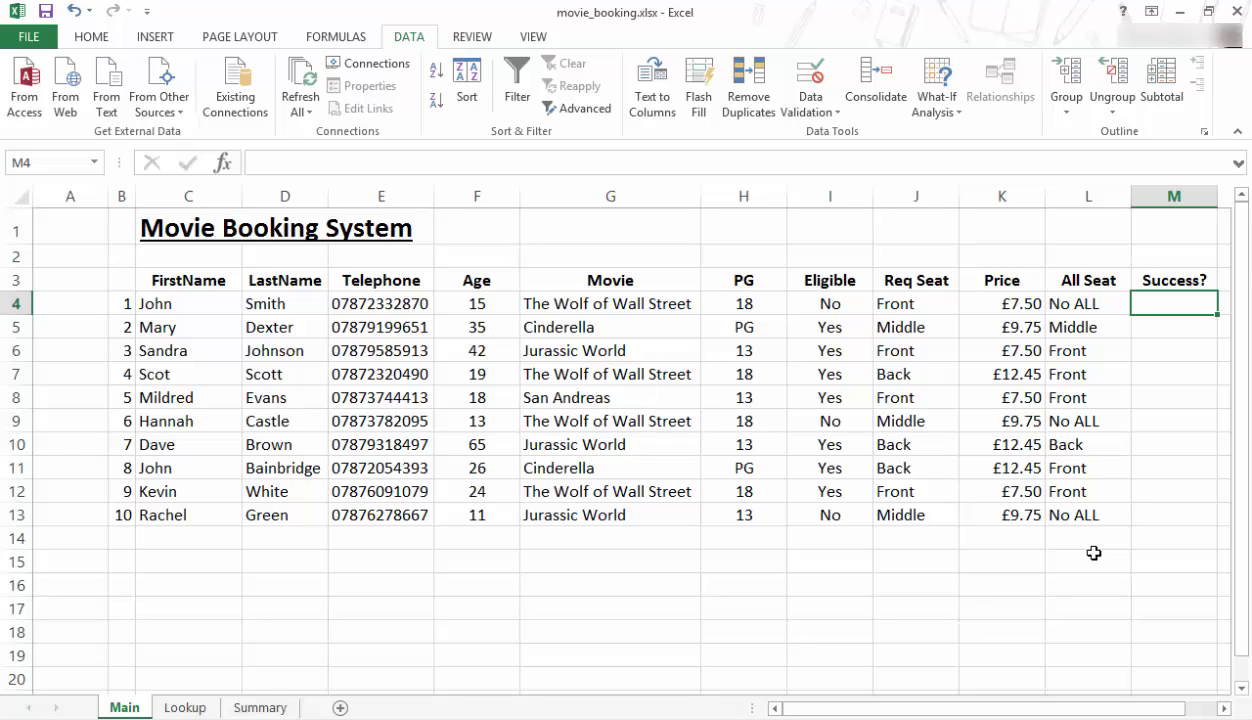
pyautogui.click(1068, 302)
pyautogui.click(1088, 421)
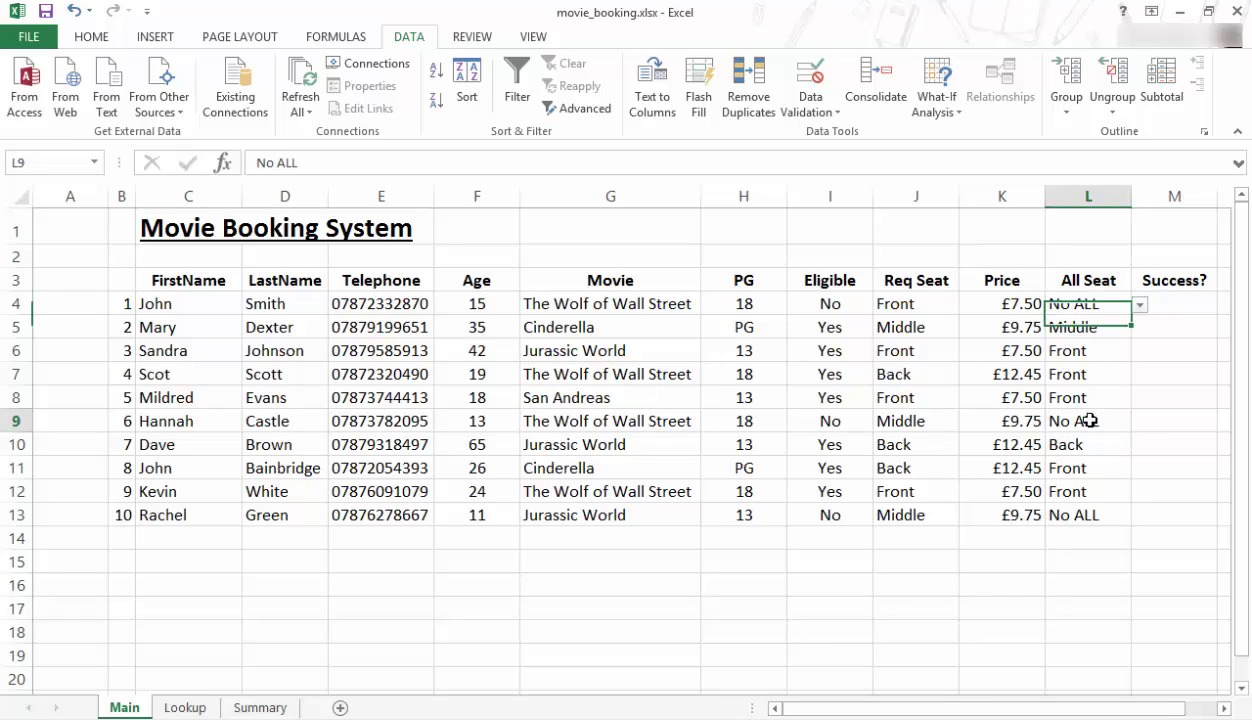
pyautogui.click(1088, 516)
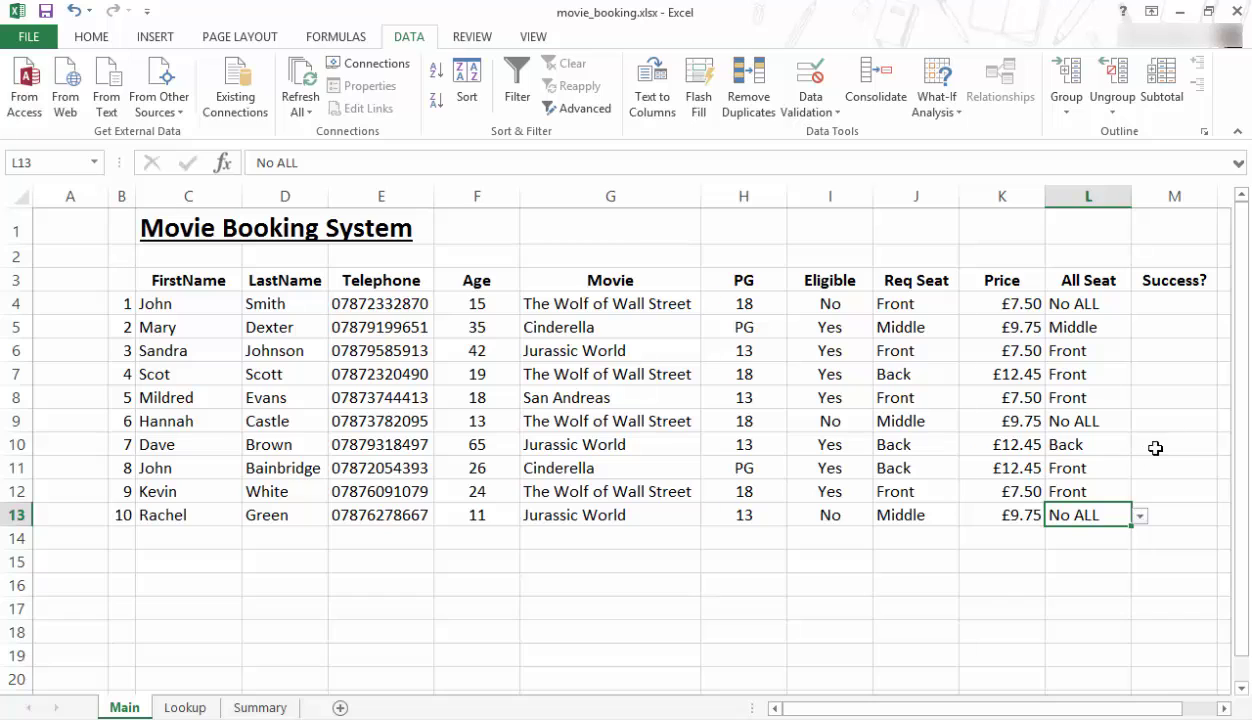
pyautogui.click(824, 306)
pyautogui.click(816, 420)
pyautogui.click(818, 512)
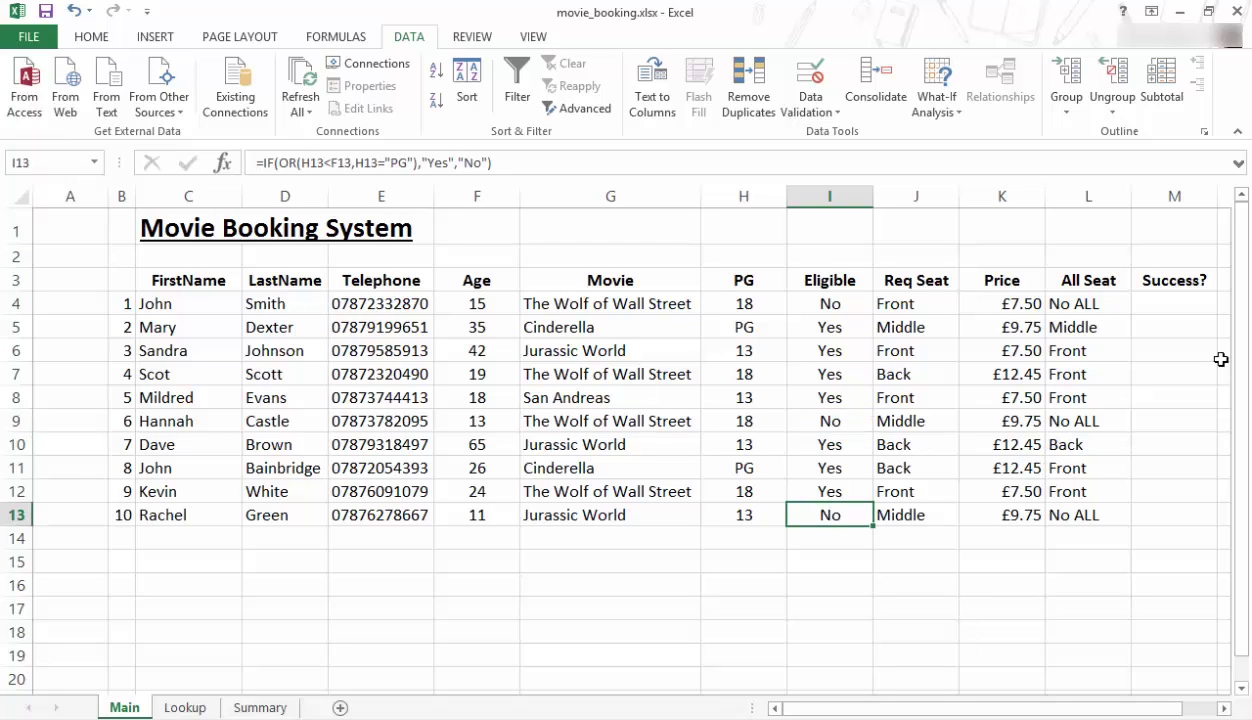
# - Enter the formula =IF(L4="No ALL","NO","YES") in M4 and fill it down the Success? column to M13
pyautogui.click(1189, 301)
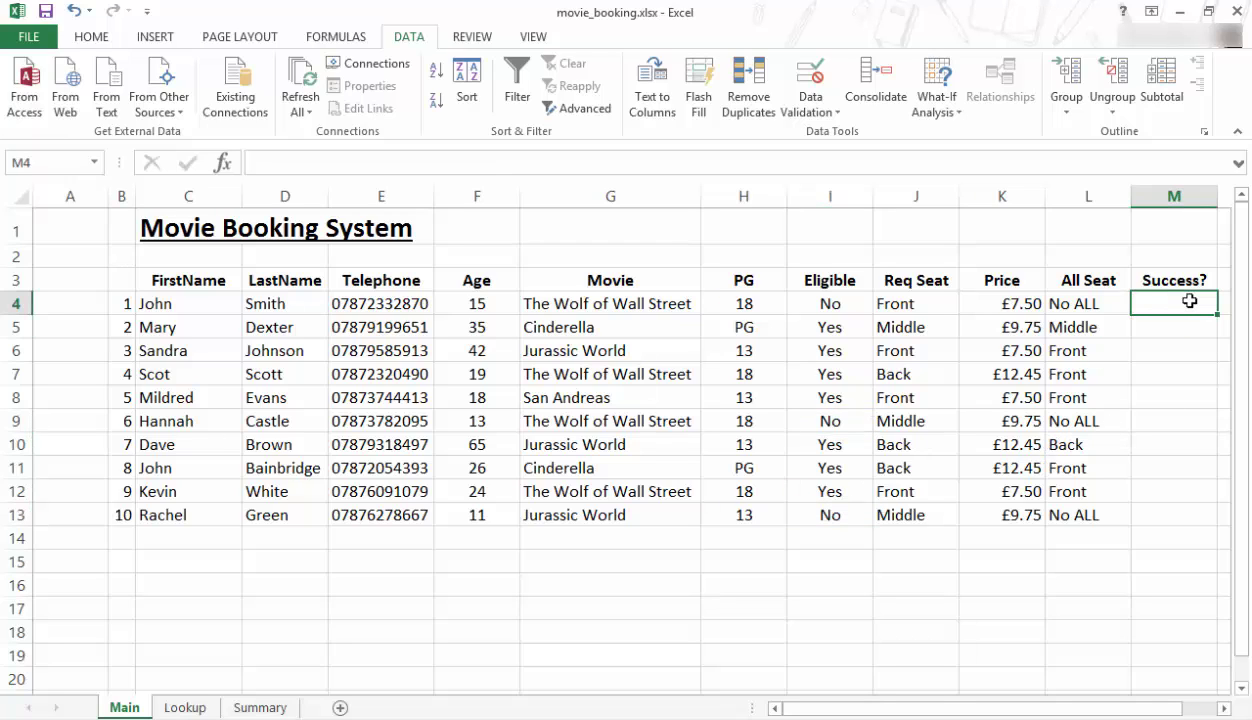
pyautogui.write('=i')
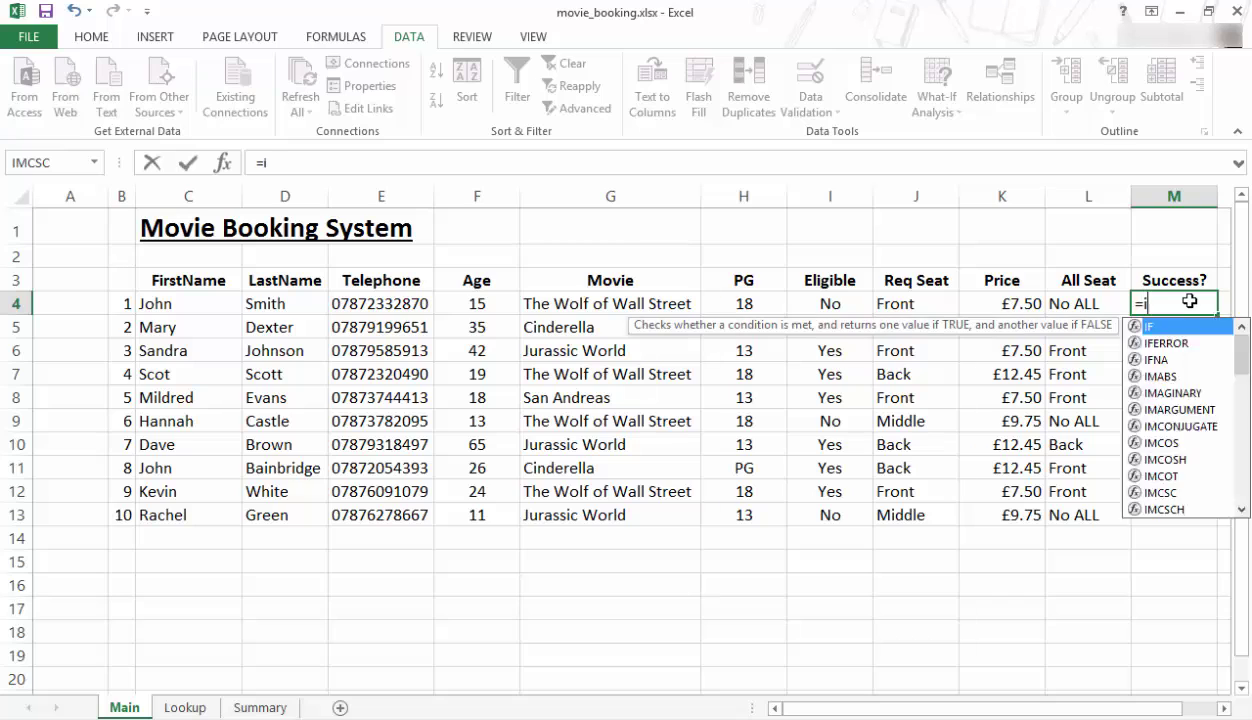
pyautogui.write('f(')
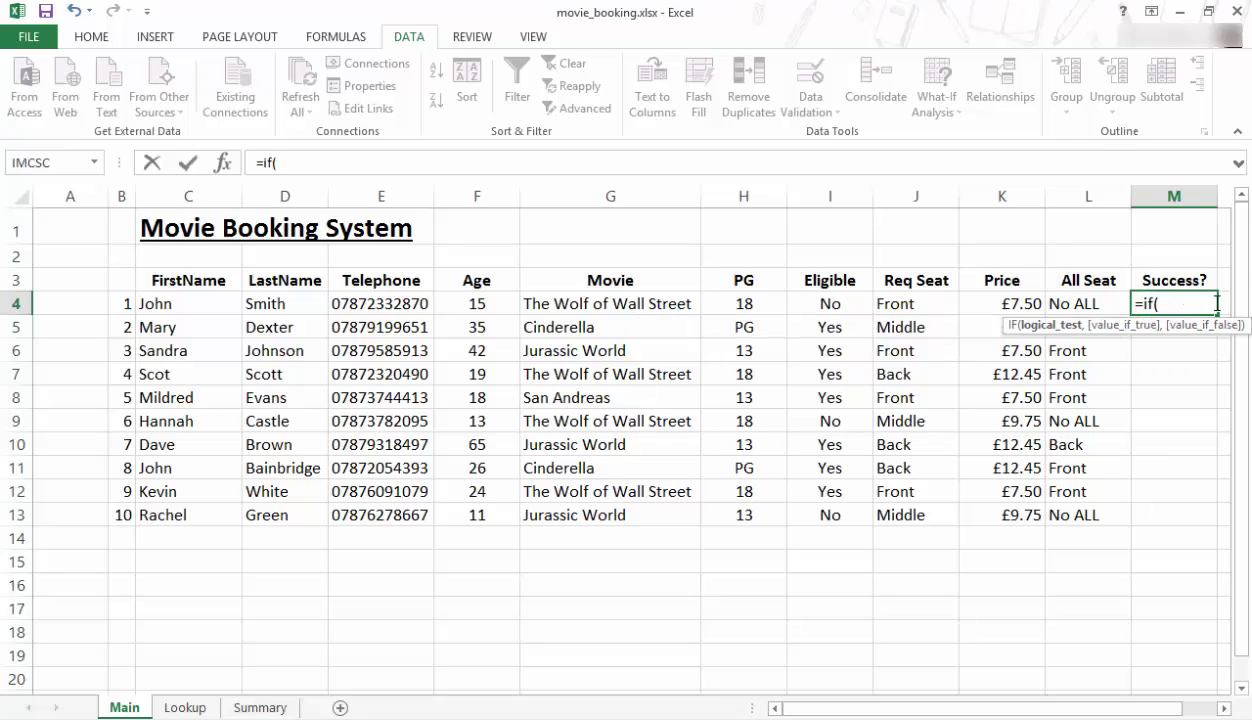
pyautogui.click(1062, 294)
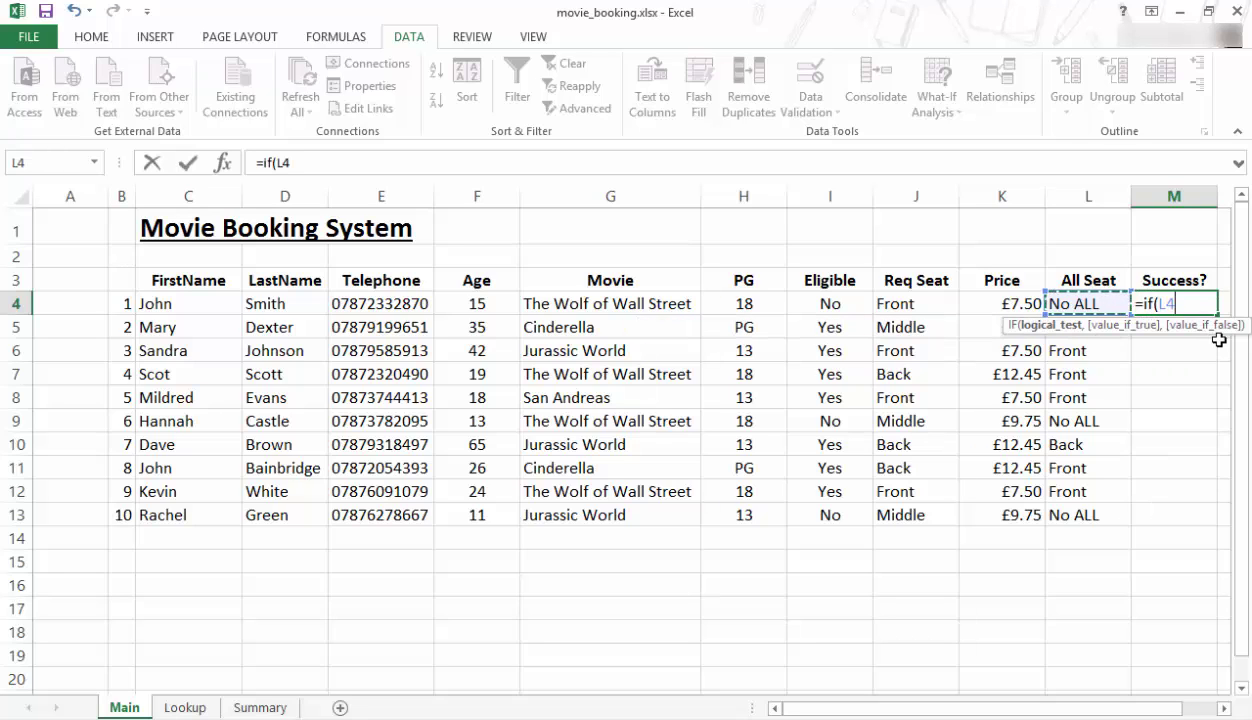
pyautogui.write('="No')
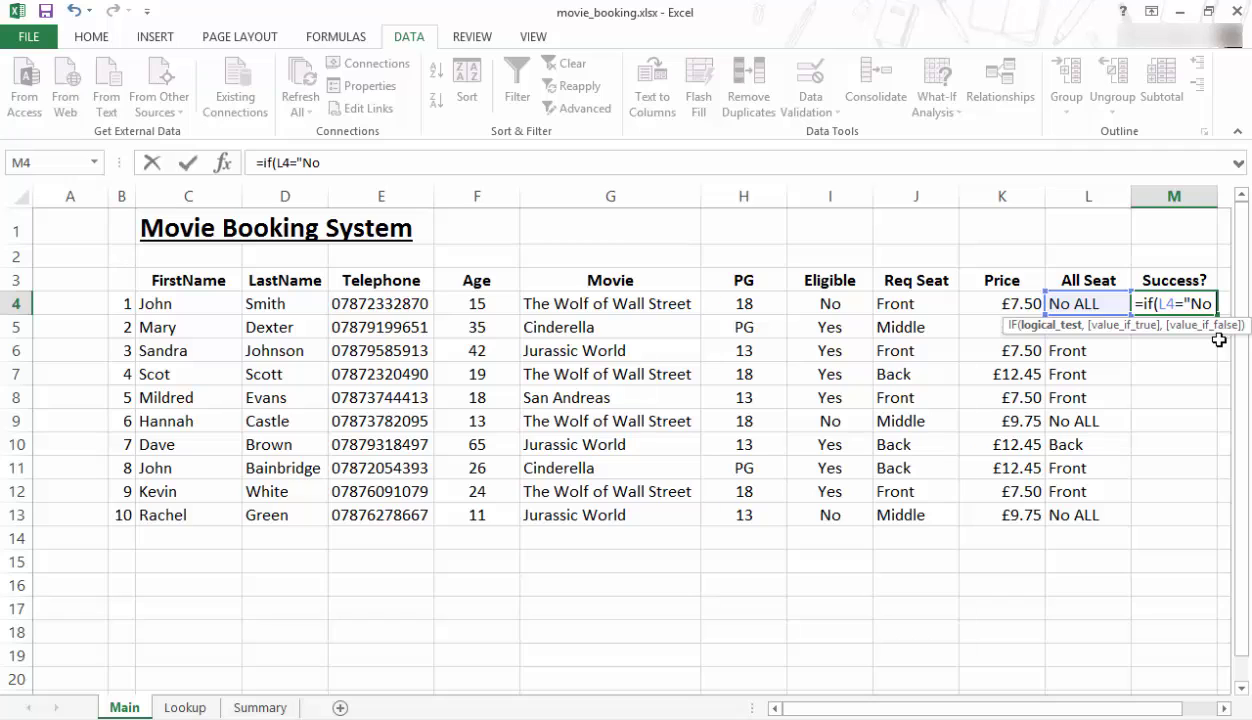
pyautogui.write('ALL",')
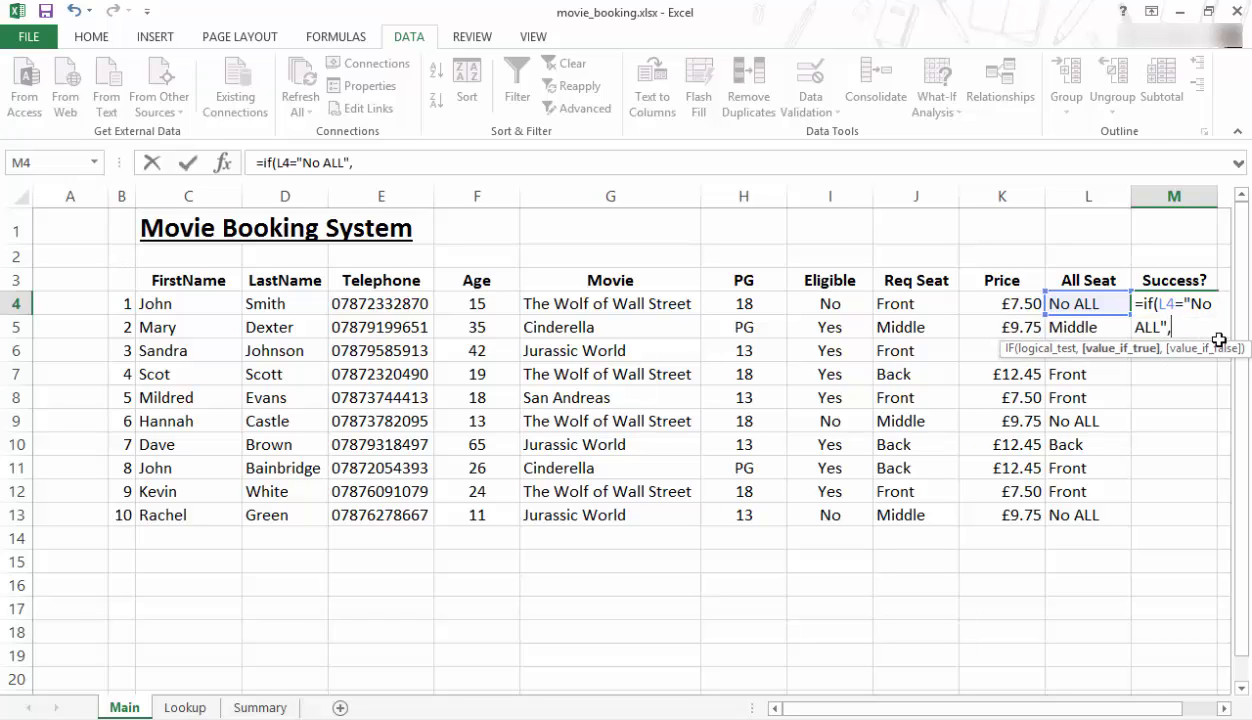
pyautogui.write('No')
pyautogui.press('BackSpace')
pyautogui.press('BackSpace')
pyautogui.write('"NO",')
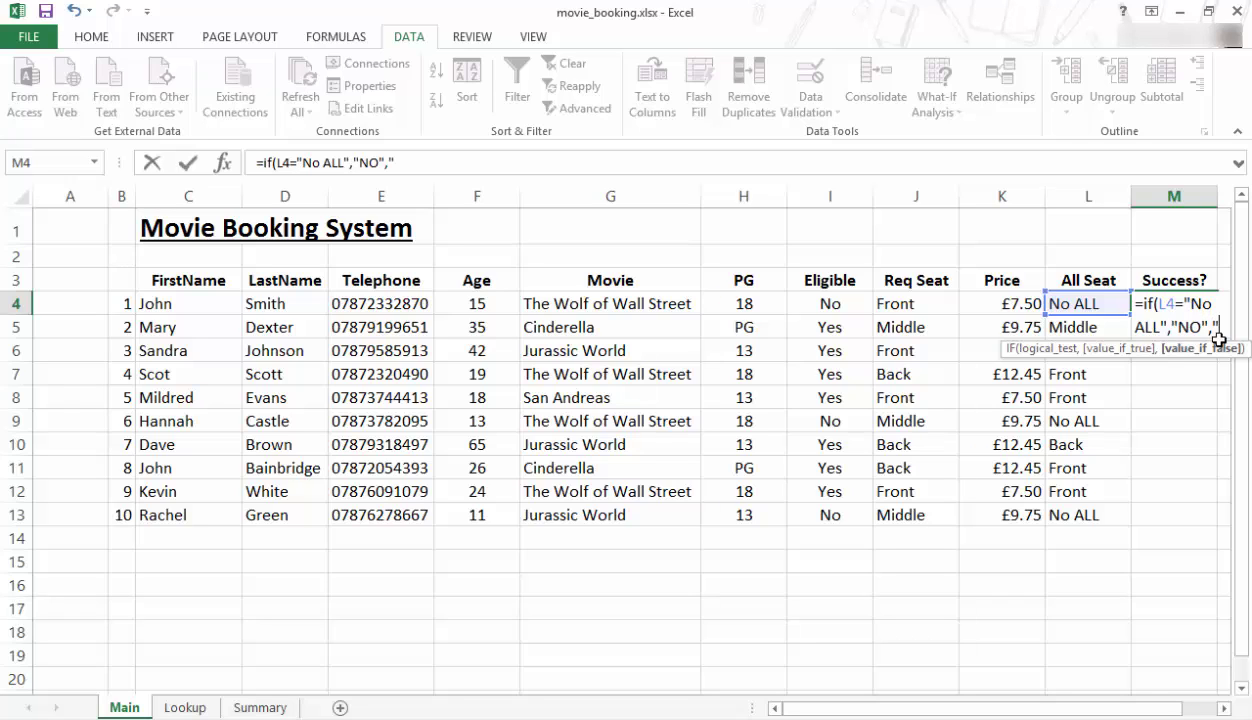
pyautogui.write('"YES')
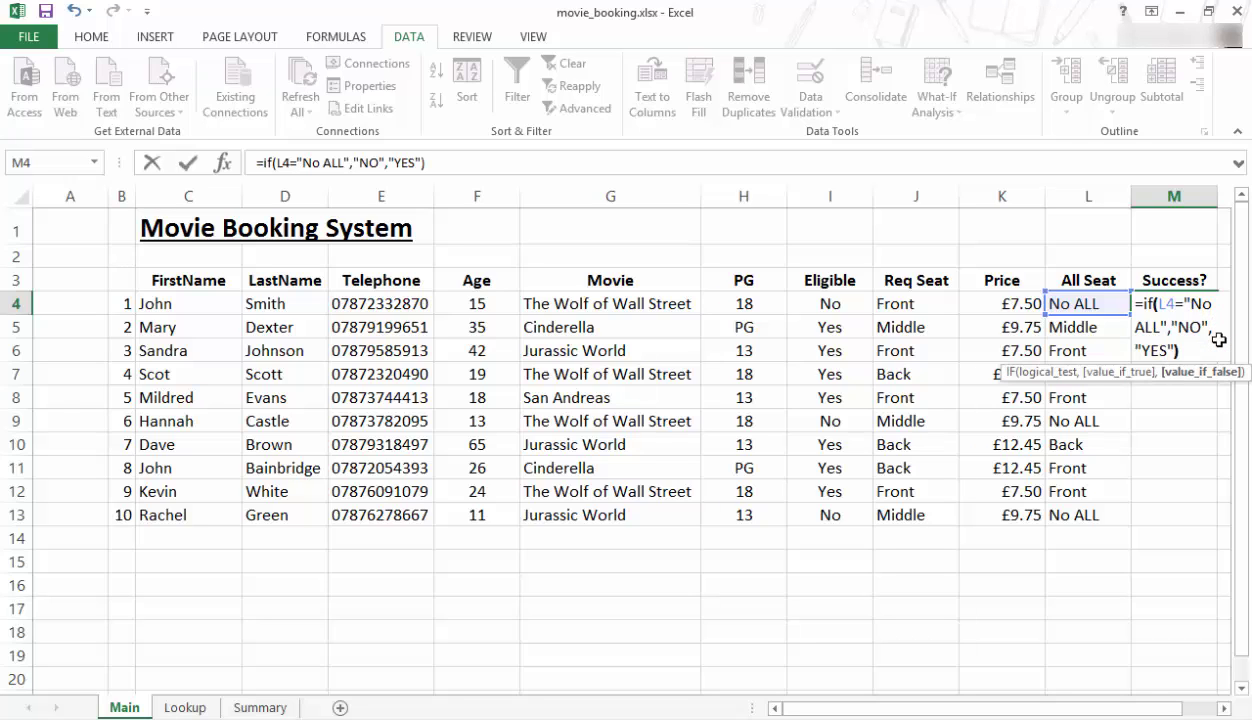
pyautogui.press('Return')
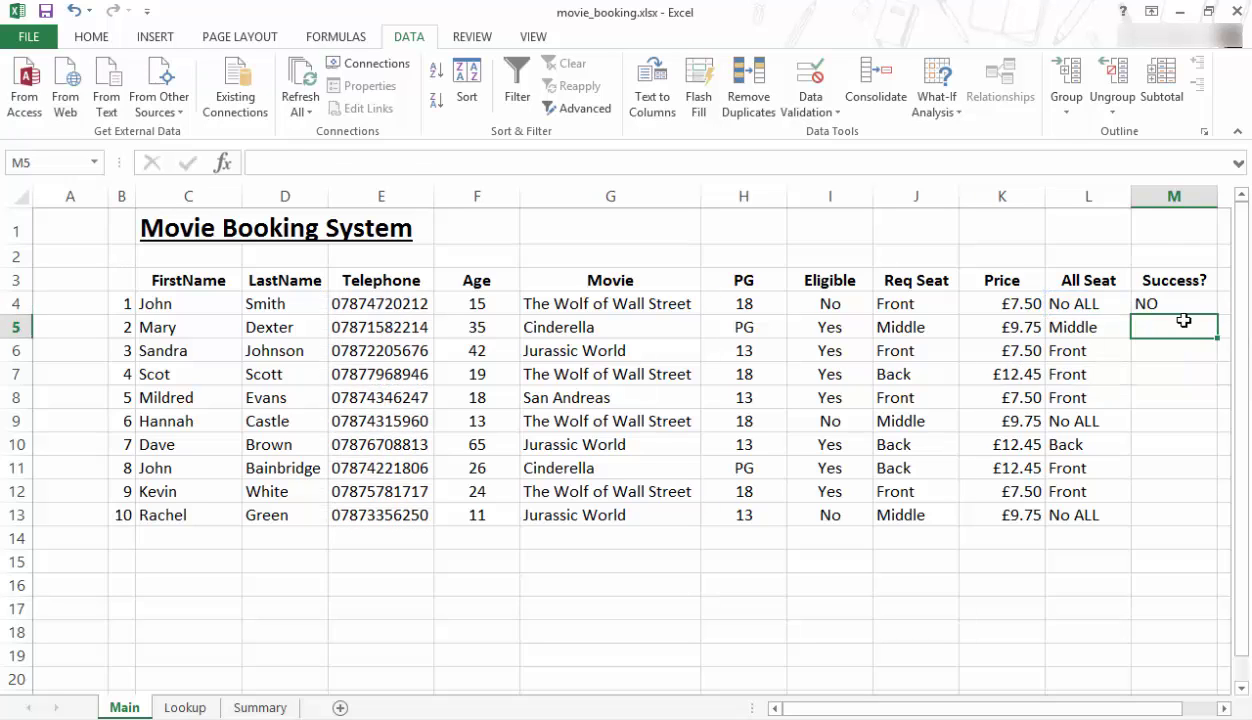
pyautogui.click(1190, 308)
pyautogui.moveTo(1217, 314); pyautogui.dragTo(1216, 525)
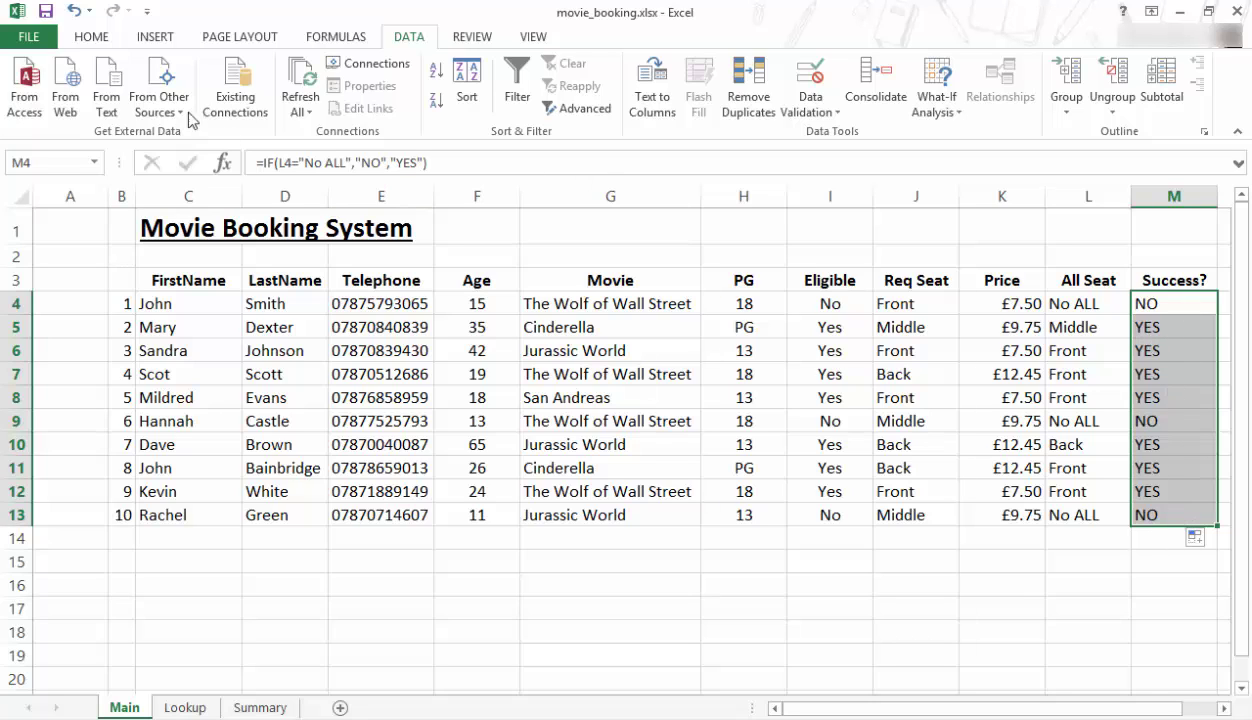
# - Centre the Success? values in M4:M13 and make them bold
pyautogui.click(85, 37)
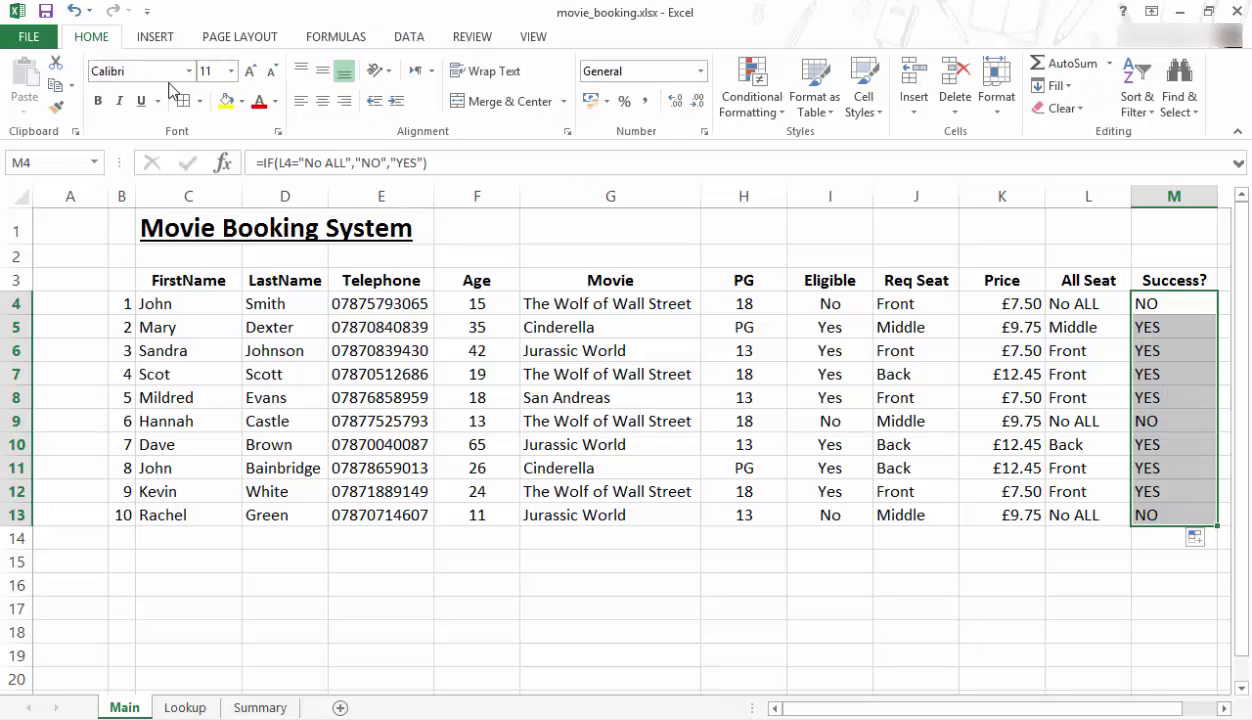
pyautogui.click(320, 102)
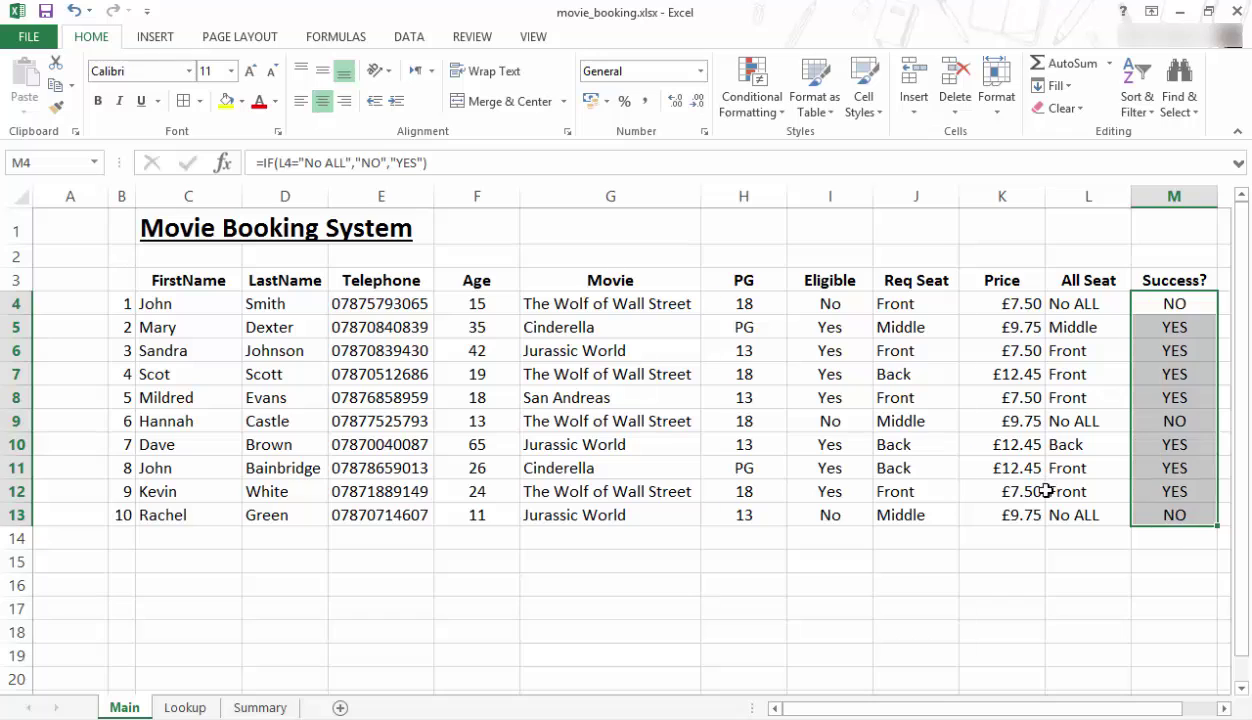
pyautogui.click(98, 103)
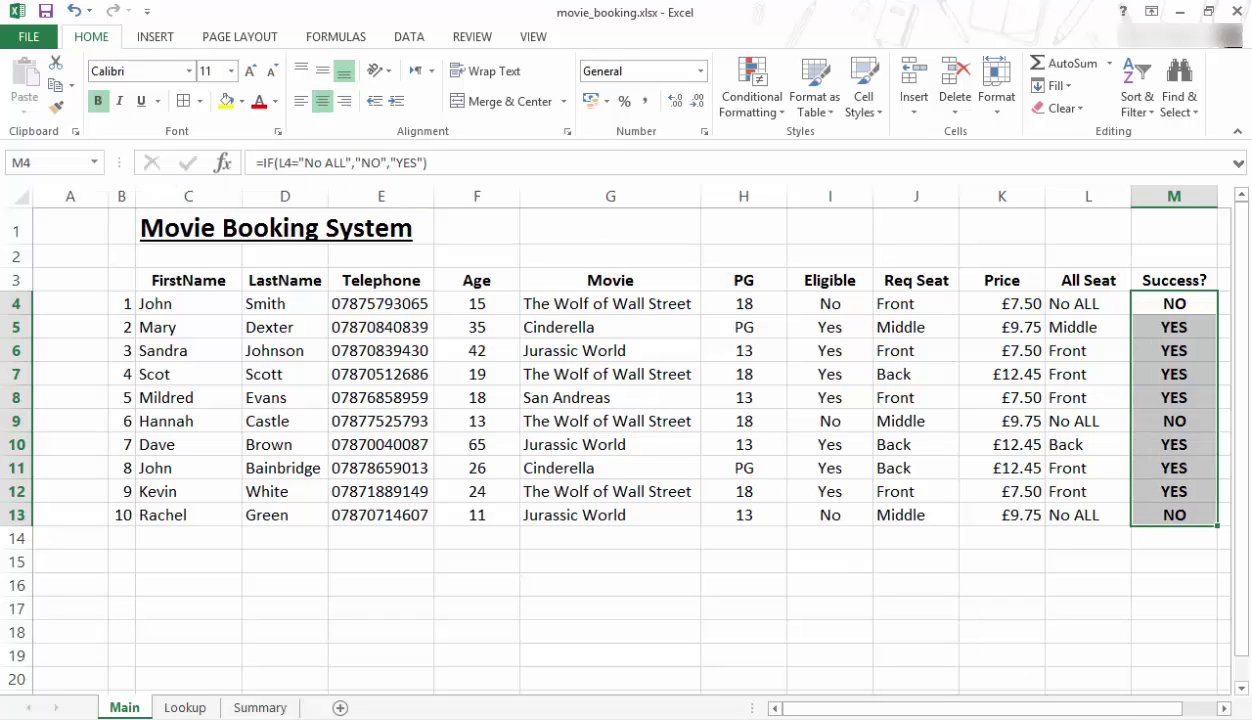
pyautogui.click(1165, 650)
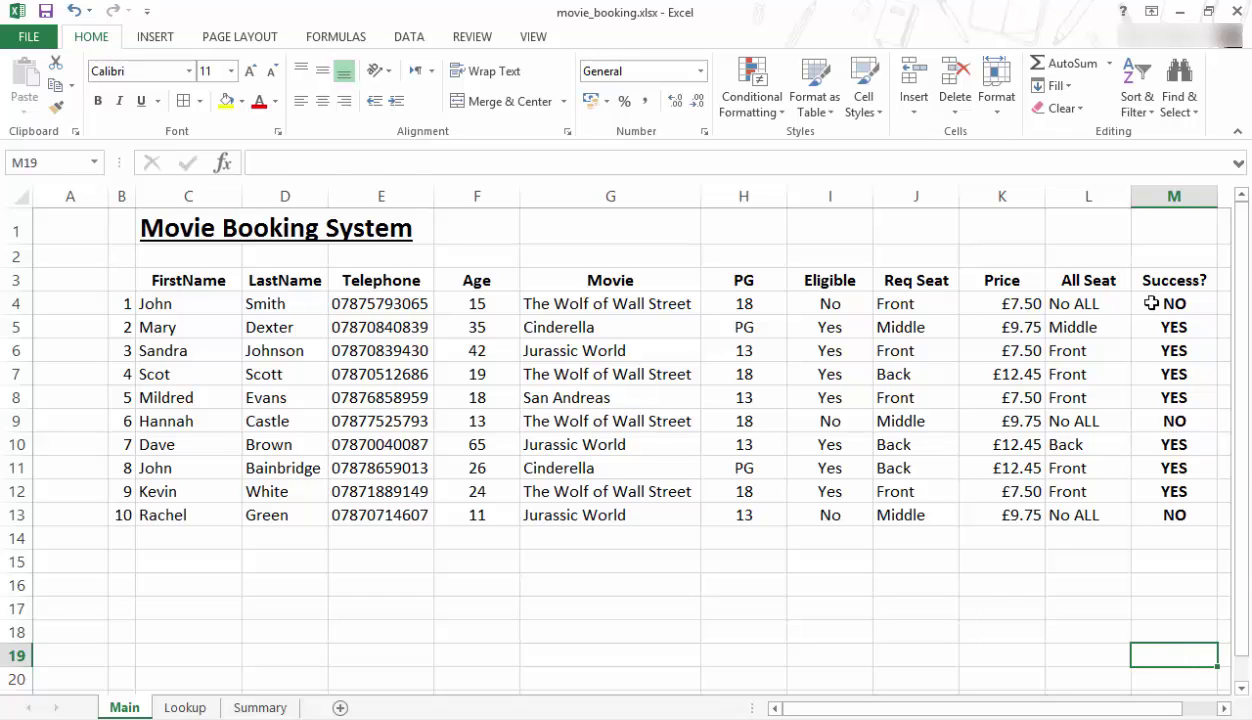
pyautogui.moveTo(1148, 304); pyautogui.dragTo(1160, 512)
pyautogui.click(1168, 540)
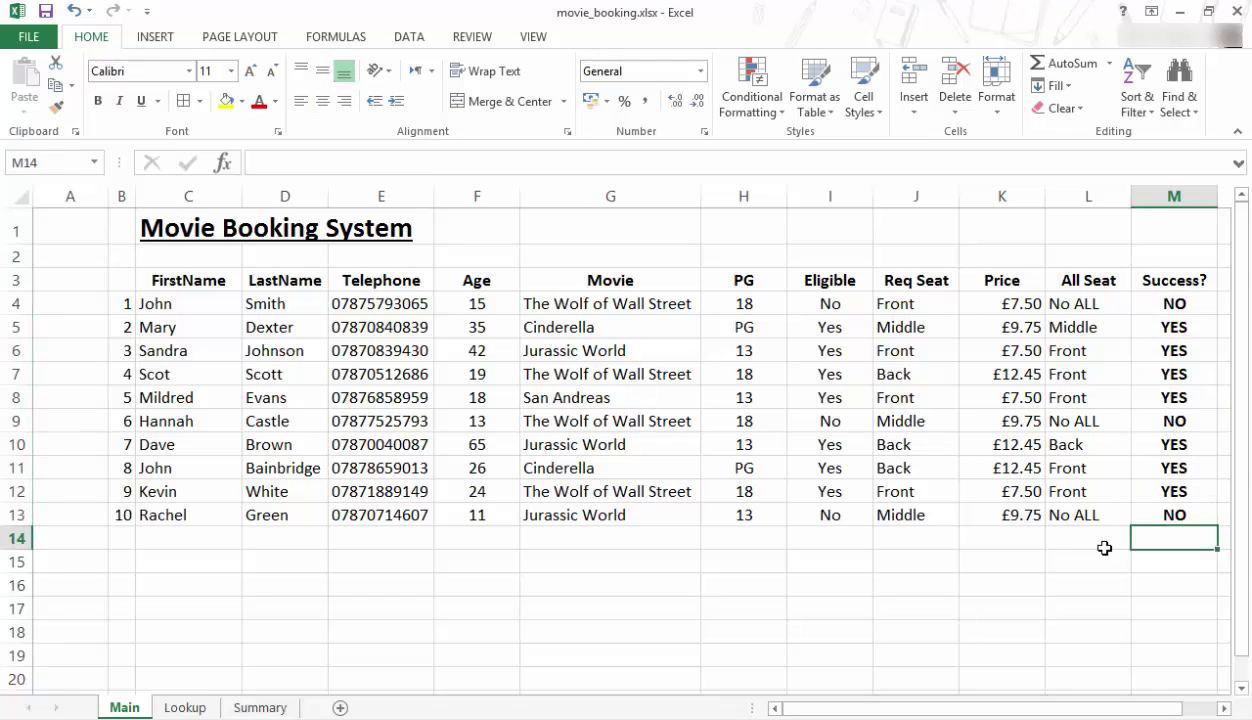
# - Centre the All Seat values in L4:L13 together with the Req Seat values in J4:J13
pyautogui.click(1092, 544)
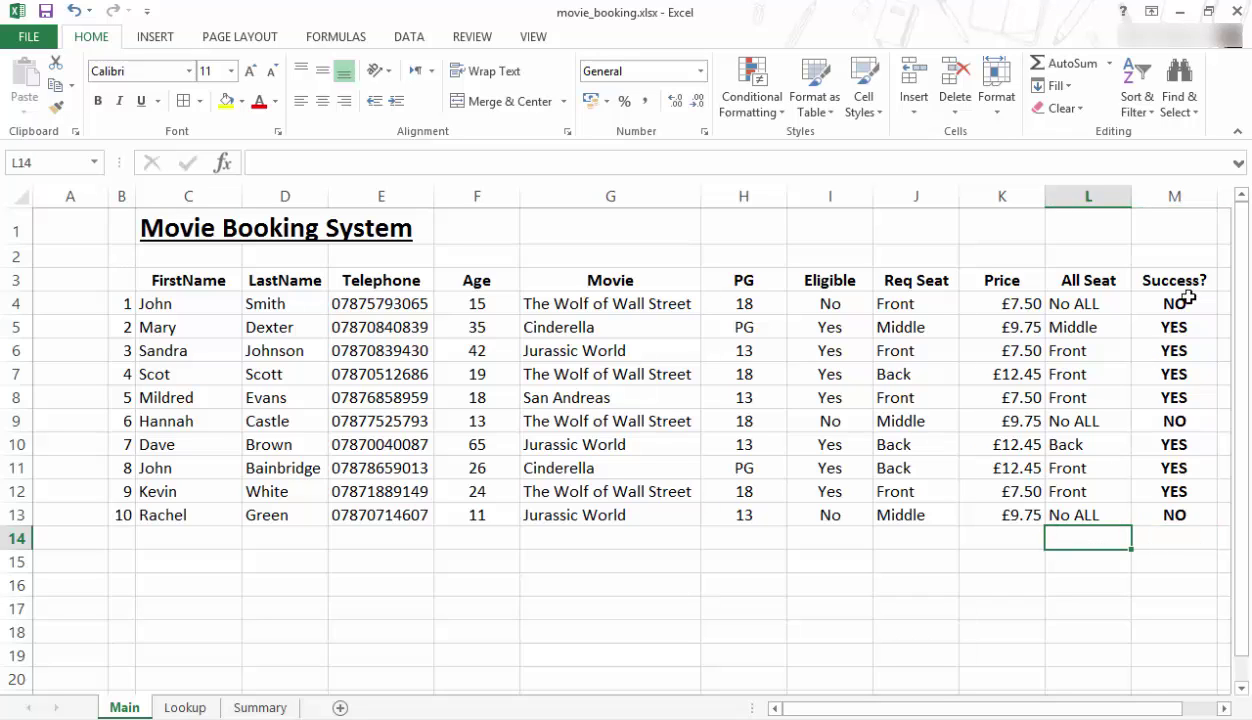
pyautogui.moveTo(1074, 300); pyautogui.dragTo(1090, 511)
pyautogui.moveTo(914, 300); pyautogui.dragTo(934, 514)
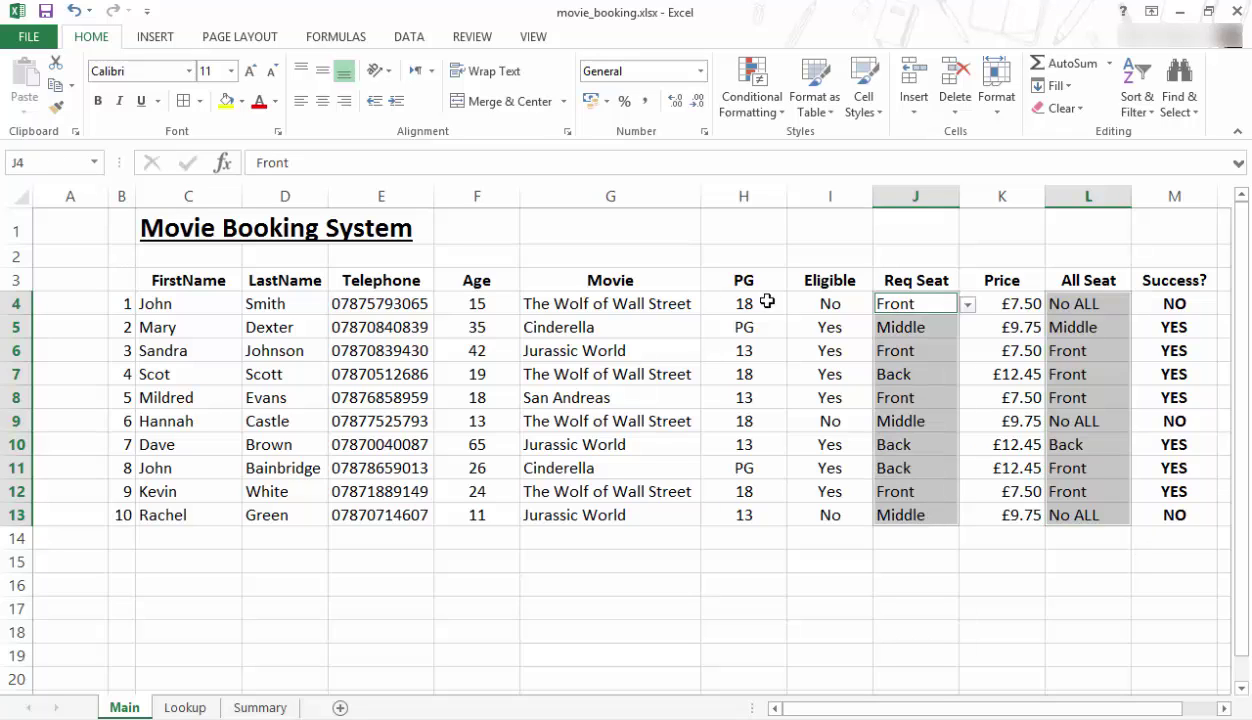
pyautogui.click(322, 101)
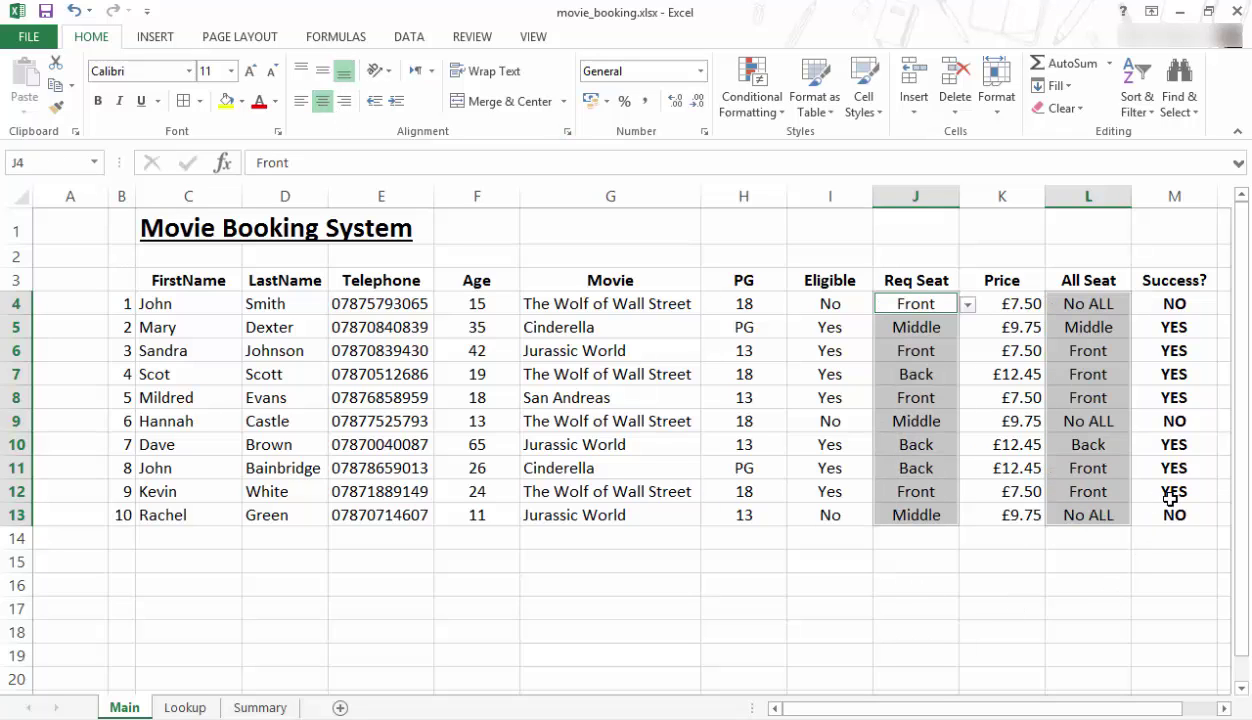
pyautogui.click(1158, 545)
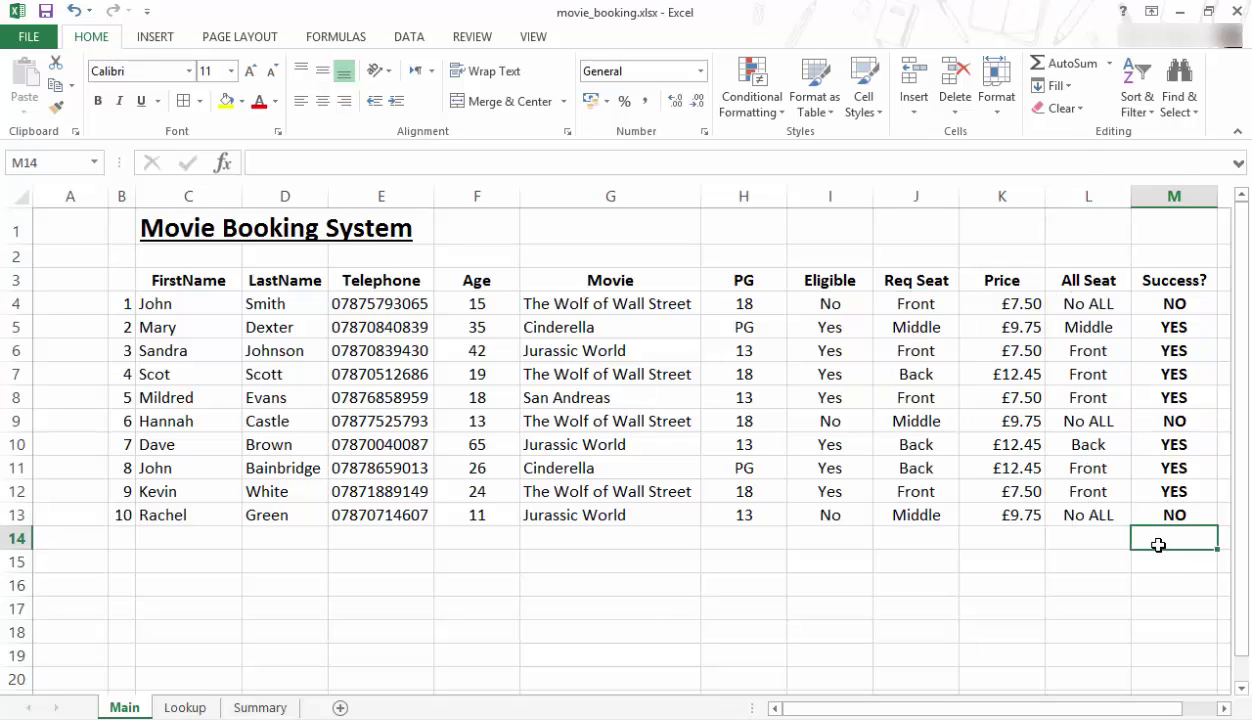
# - Compare the requested seat, allocated seat, success result and price of the first booking in row 4
pyautogui.click(929, 305)
pyautogui.click(1086, 304)
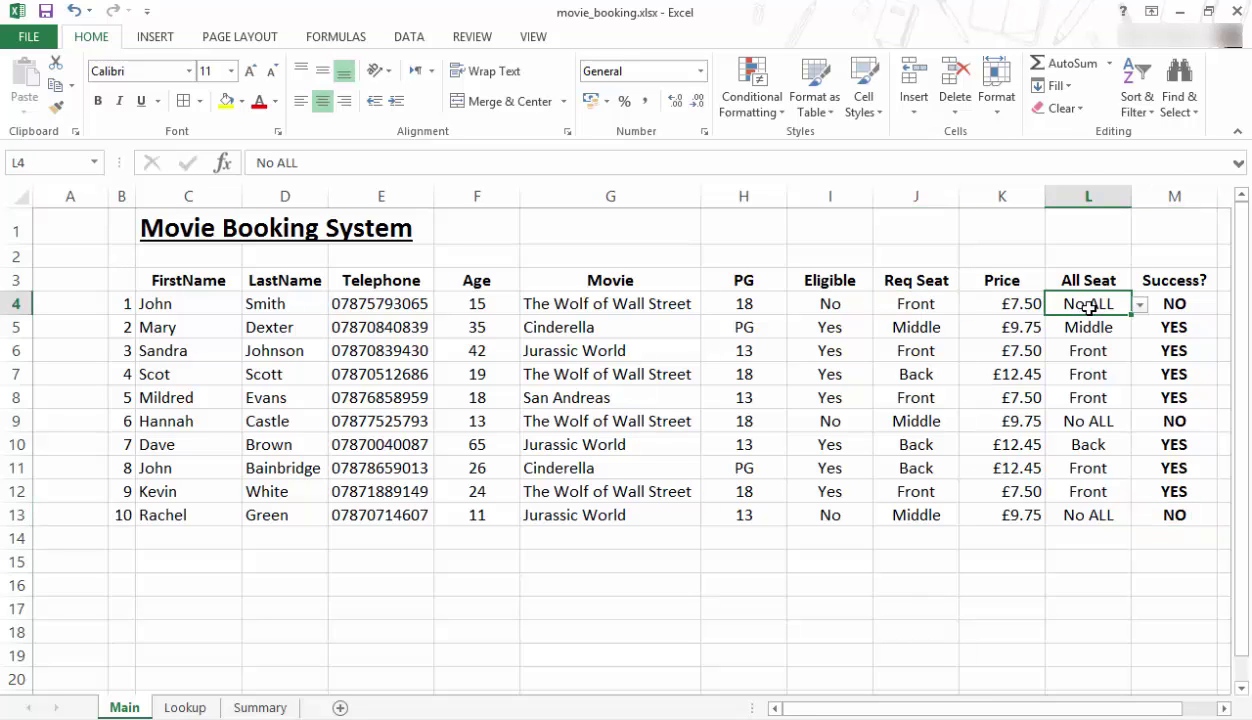
pyautogui.click(1038, 302)
pyautogui.click(1176, 302)
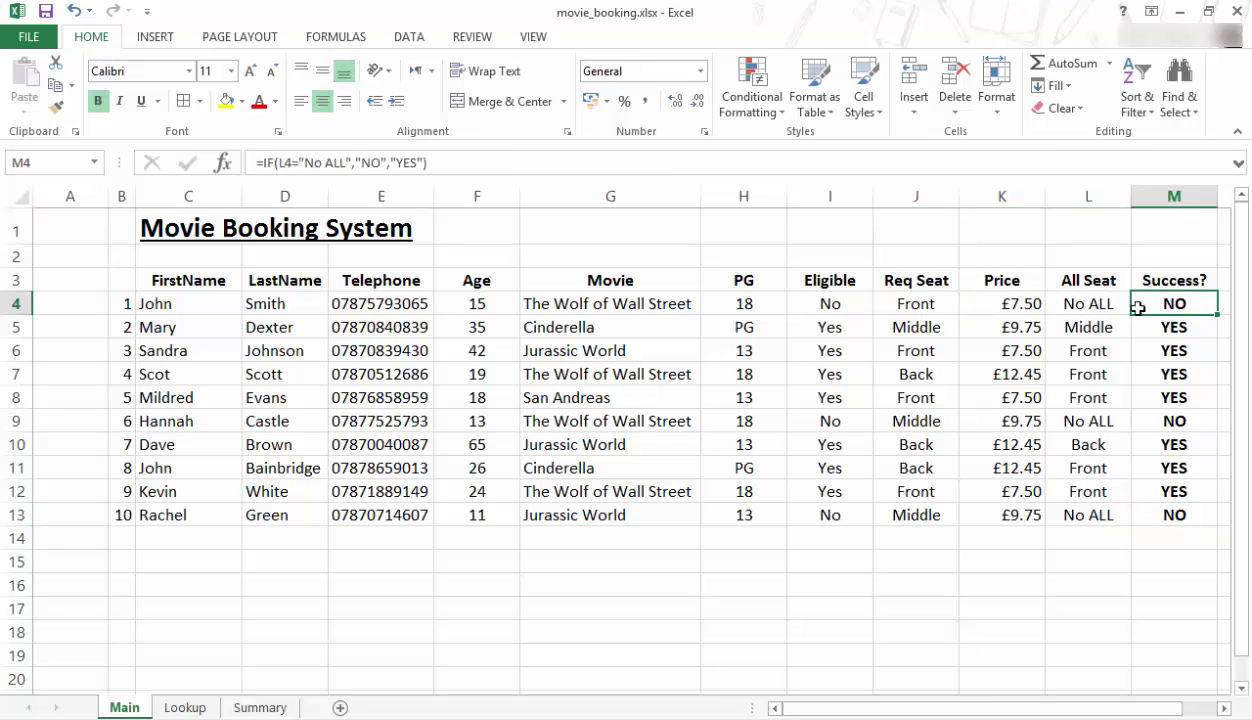
pyautogui.click(1030, 302)
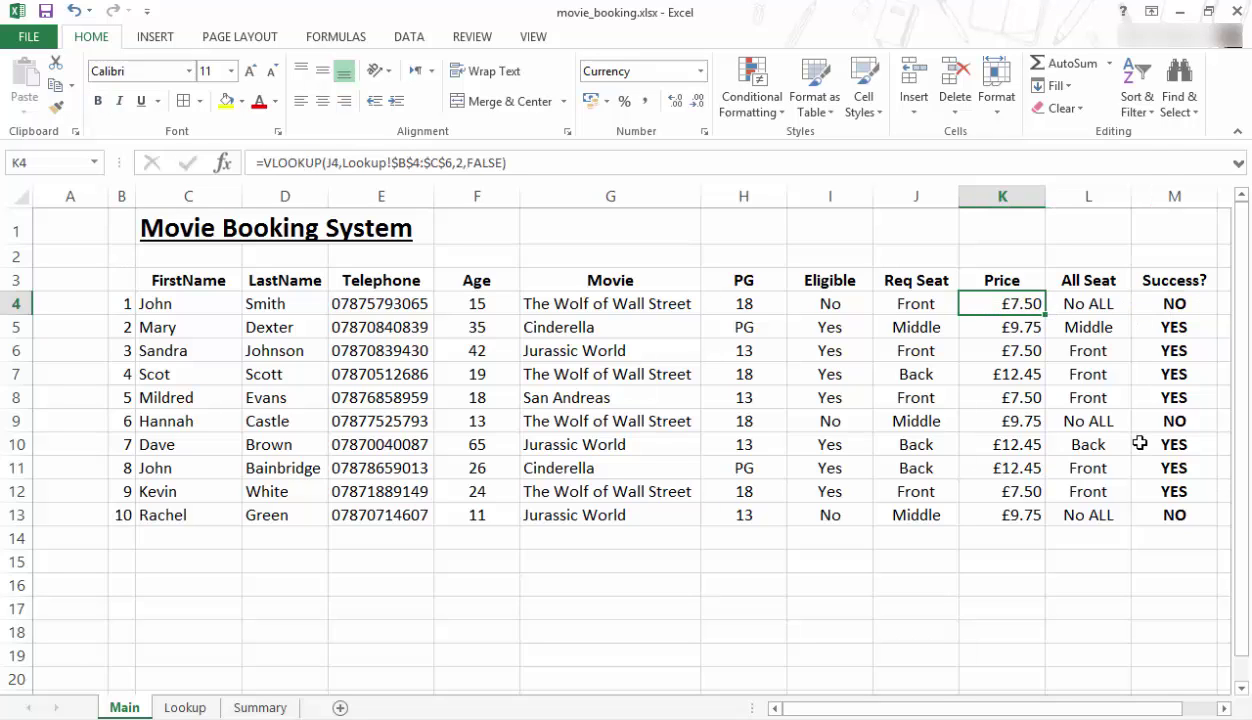